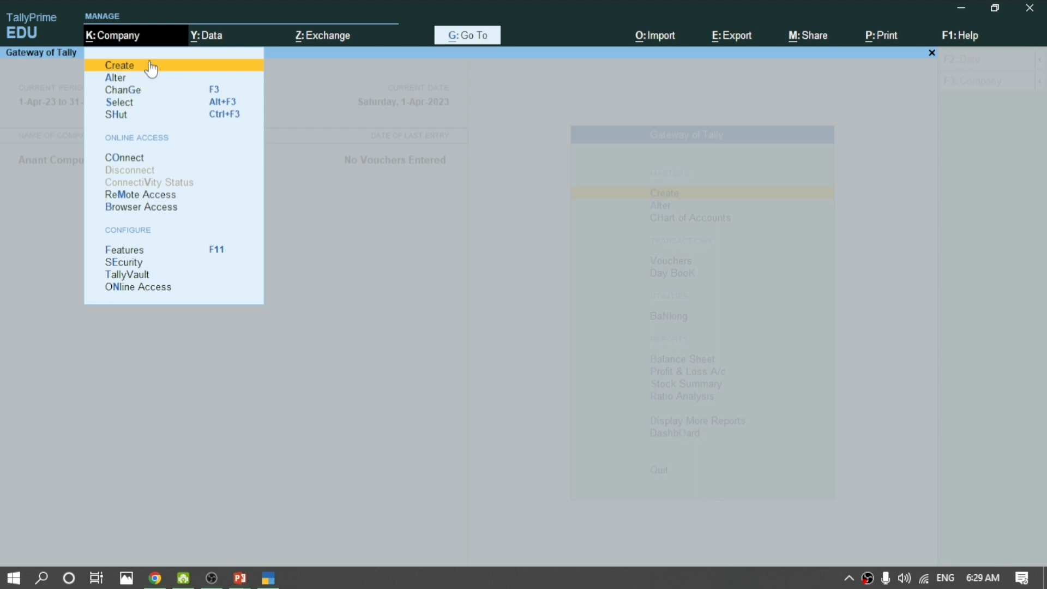
Create and save the company The Nv Educator with state Madhya Pradesh, its pincode and mobile number.
click(140, 91)
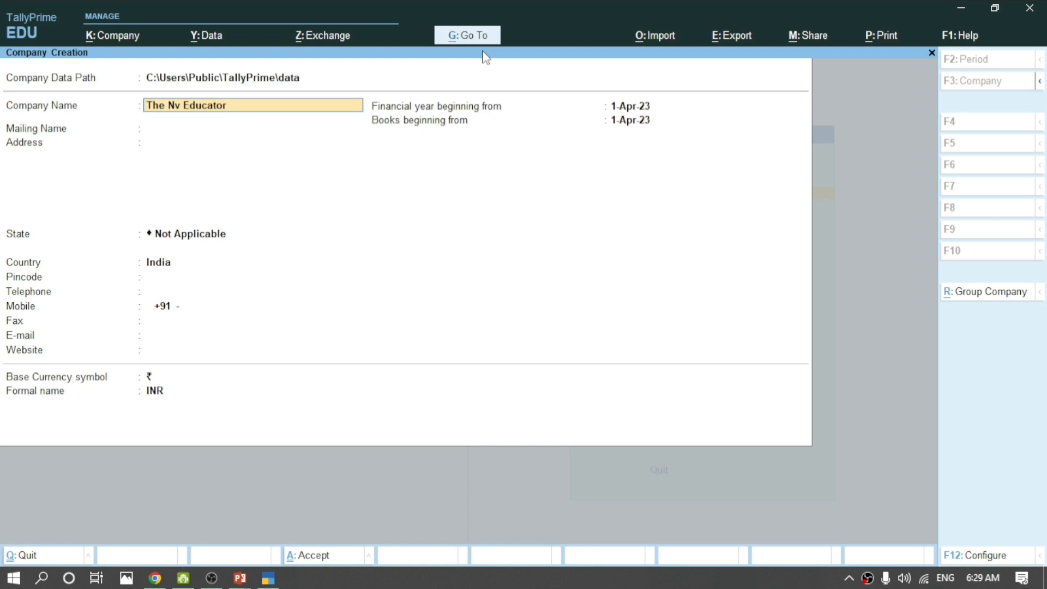
key(Return)
key(Return)
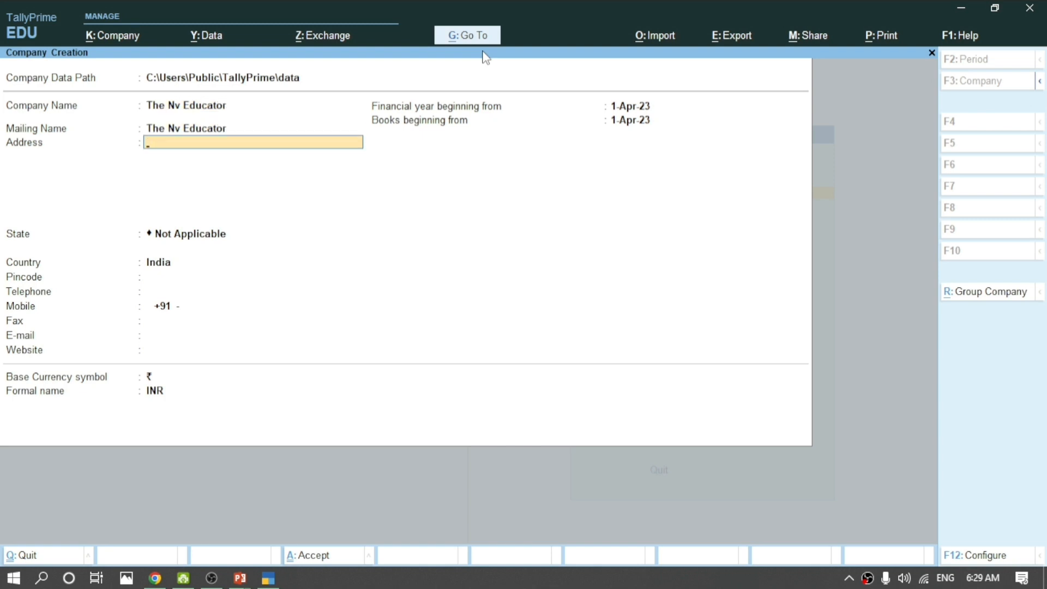
key(Return)
text(ljn)
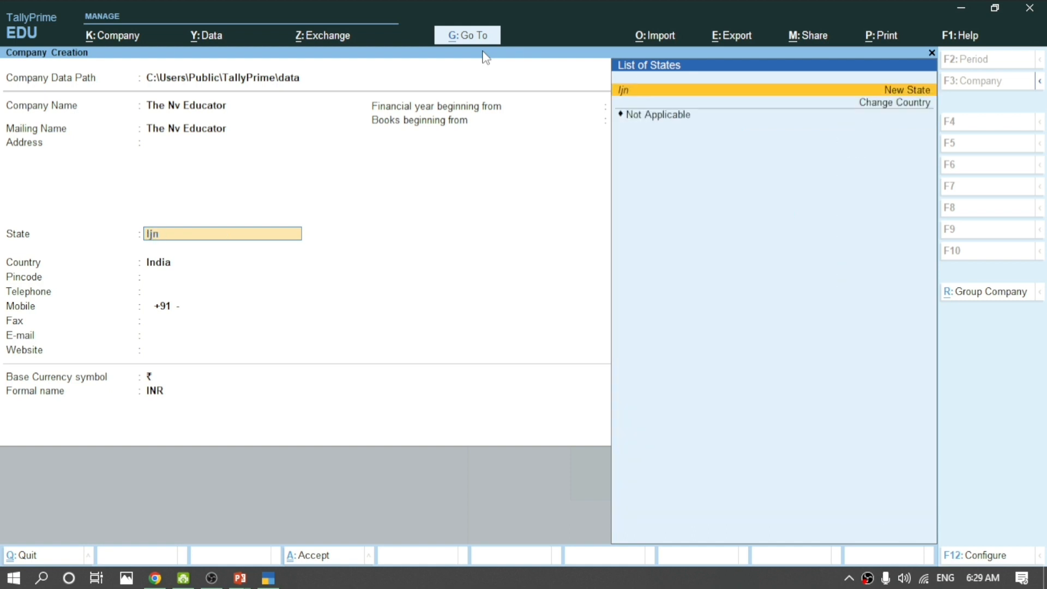
key(BackSpace)
key(BackSpace)
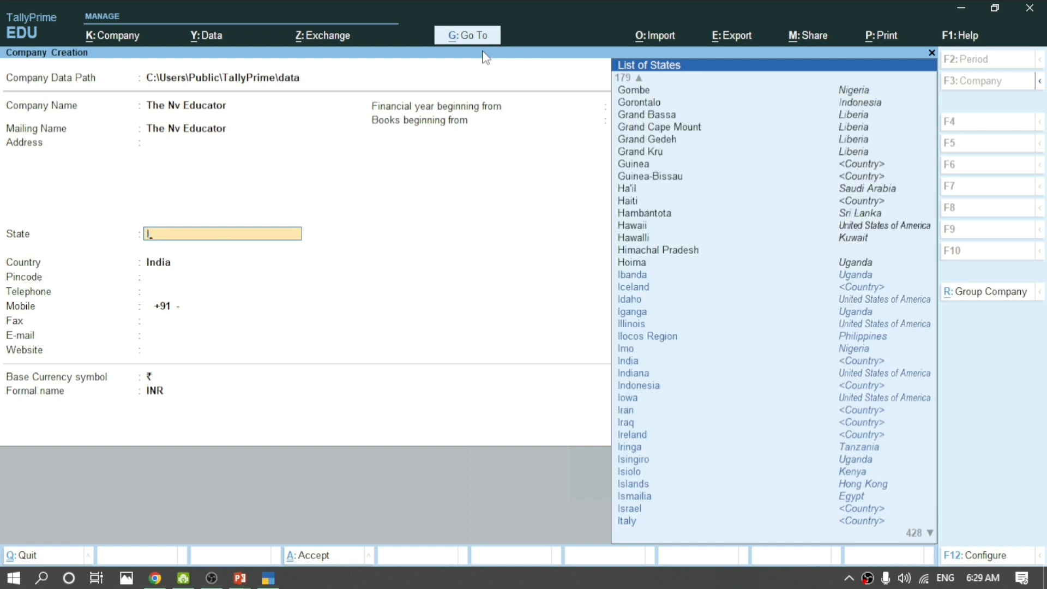
key(BackSpace)
text(Mad)
key(Return)
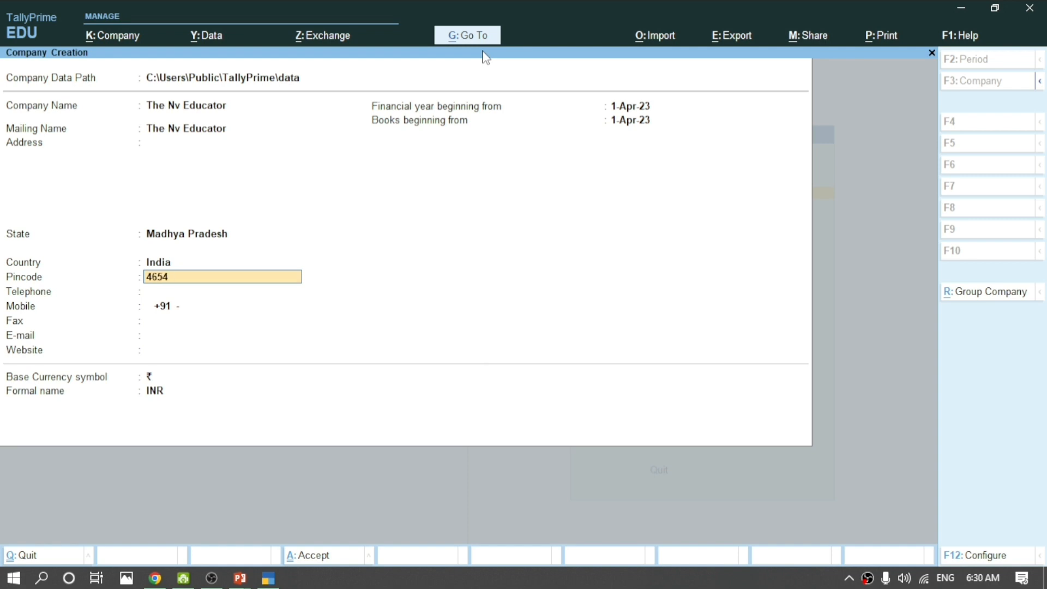
key(Return)
key(Return)
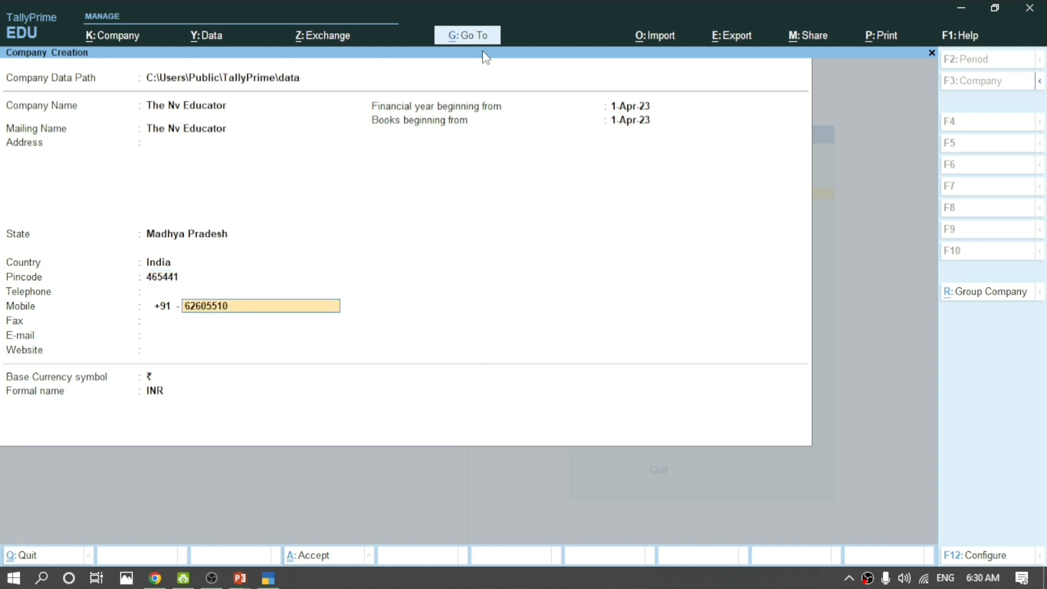
key(Return)
key(ctrl+a)
key(Return)
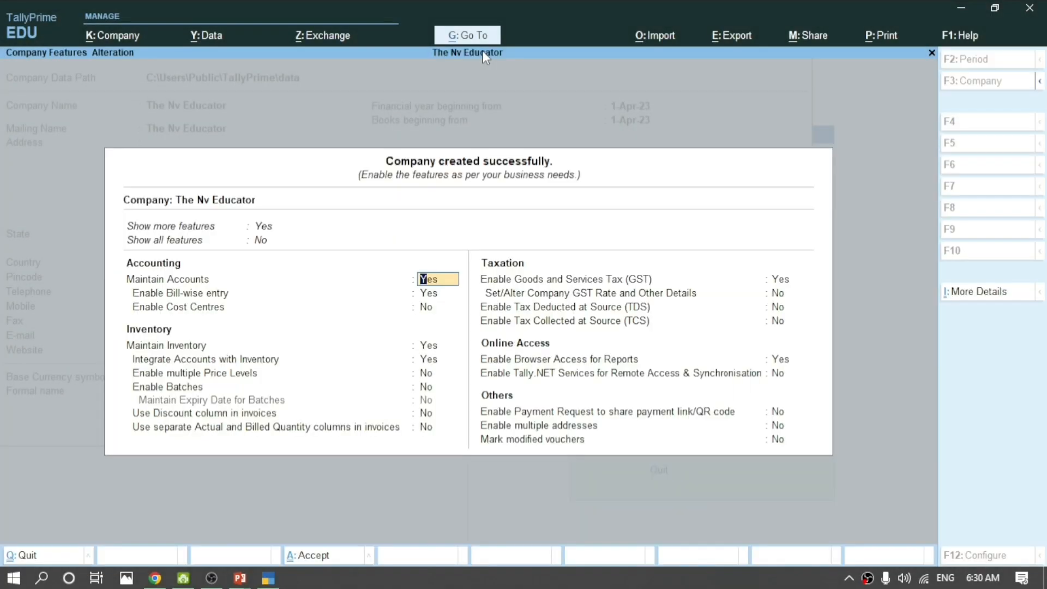
Set Bill-wise entry, GST and Browser Access for Reports to No in the company features.
key(Return)
key(n)
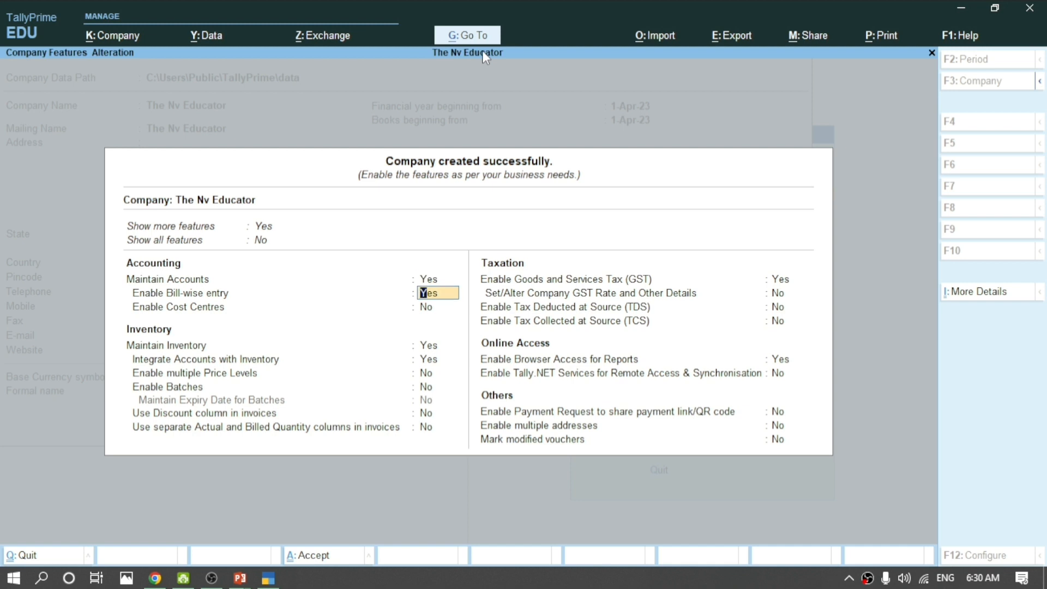
key(Return)
key(Return)
key(Return)
key(Return)
key(Return)
key(Return)
key(Return)
key(Return)
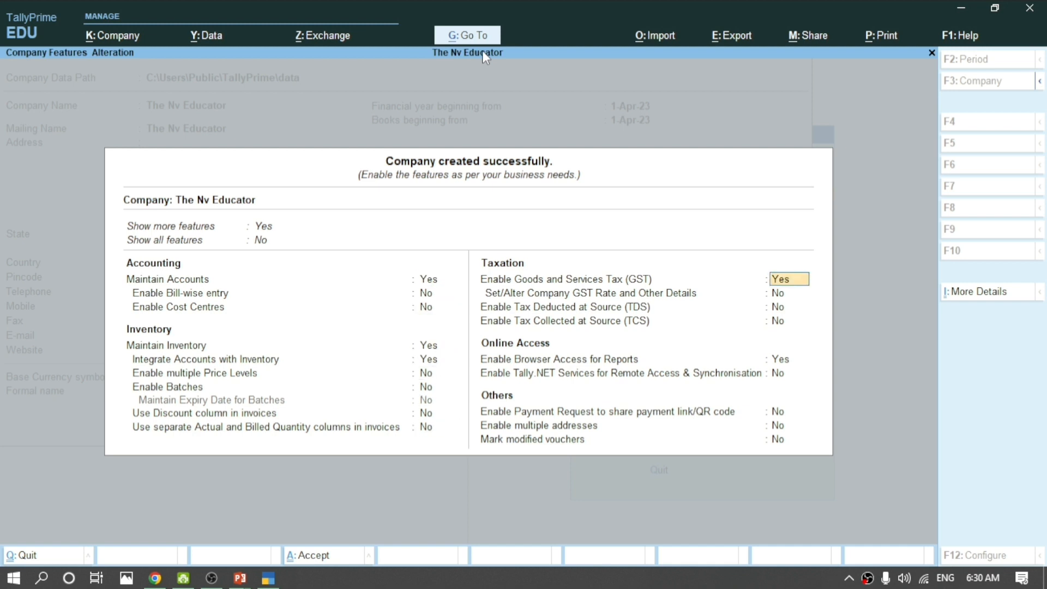
key(n)
key(Return)
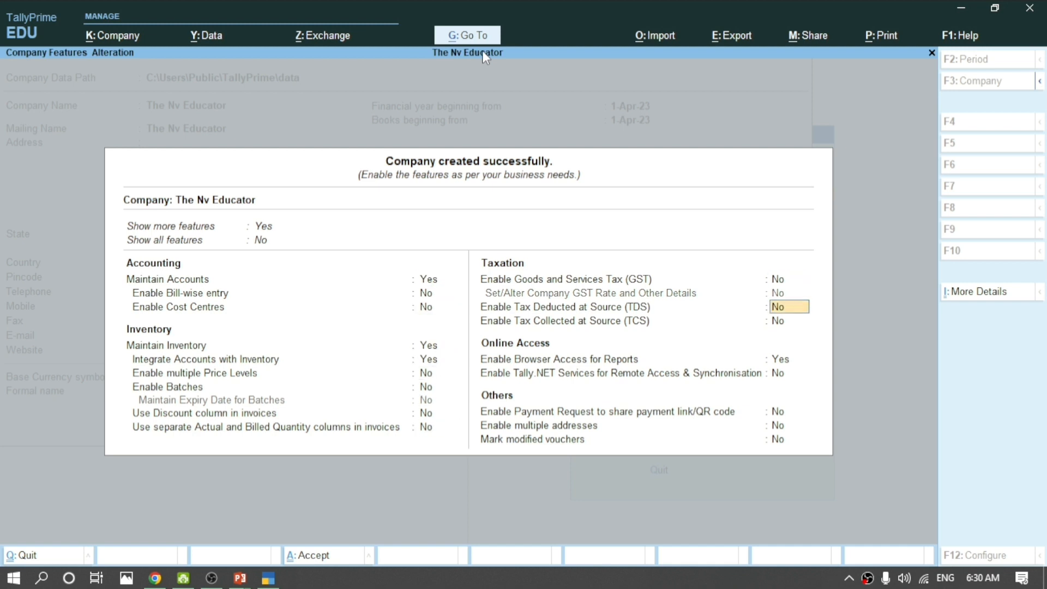
key(Return)
key(Return)
key(Return)
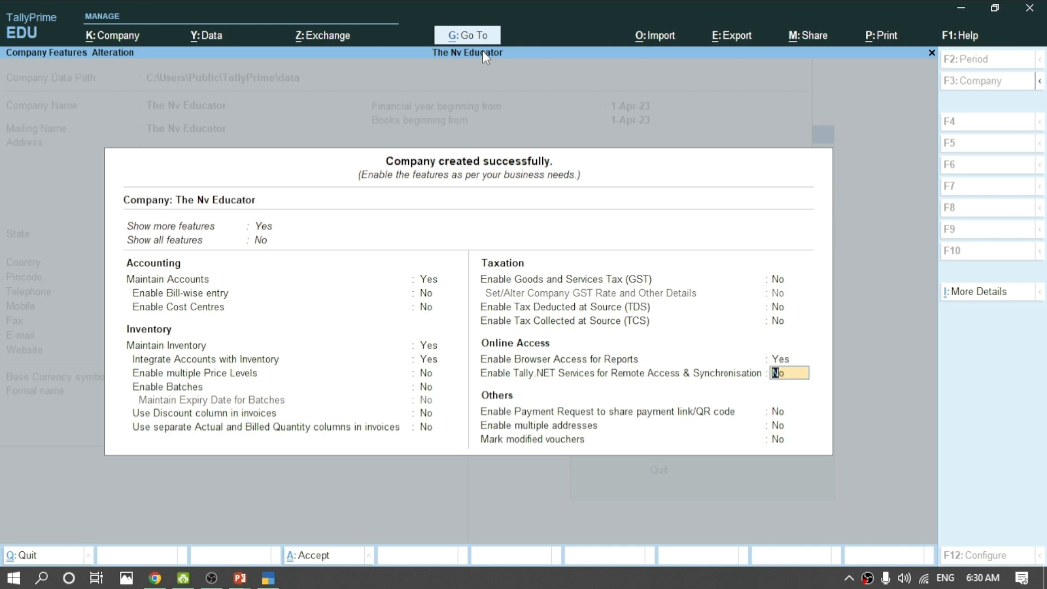
key(Up)
key(n)
key(Return)
key(Return)
key(Return)
key(Return)
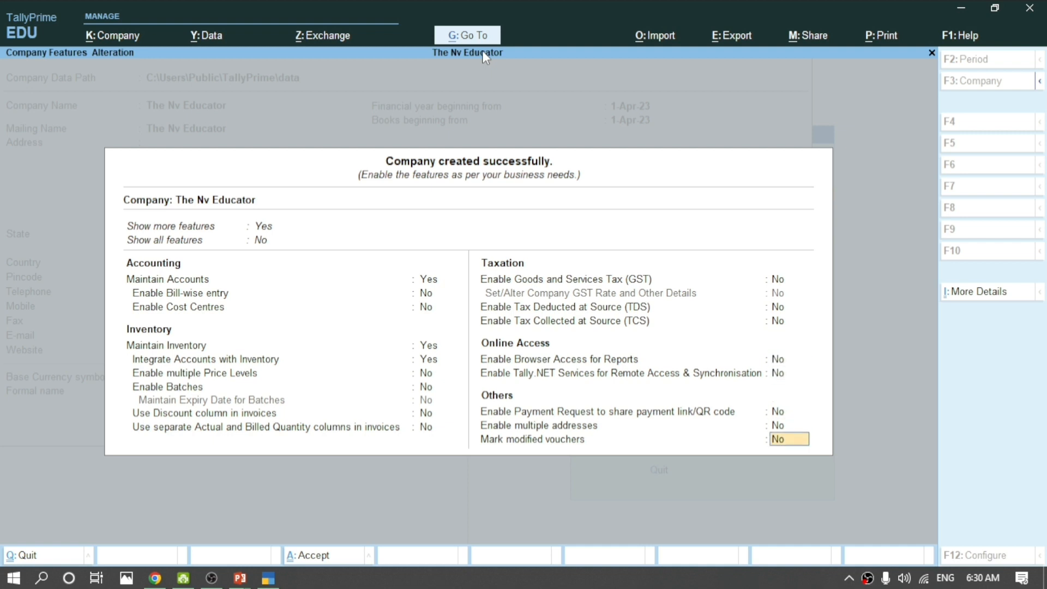
key(Return)
key(Return)
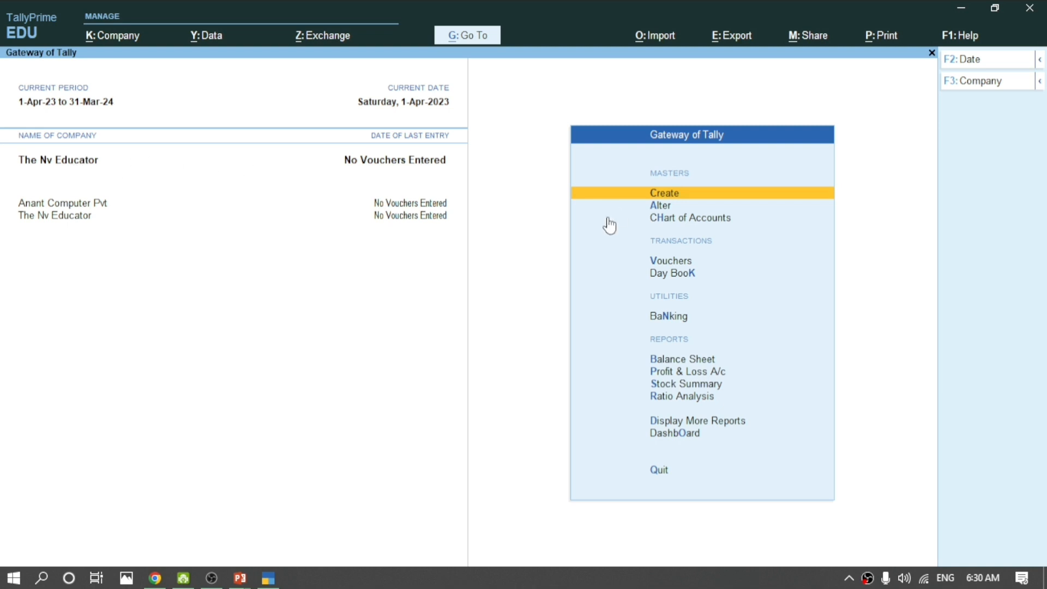
Start a Payment voucher in Double Entry mode and bring up its F12 configuration.
key(Down)
key(Down)
key(Down)
key(Down)
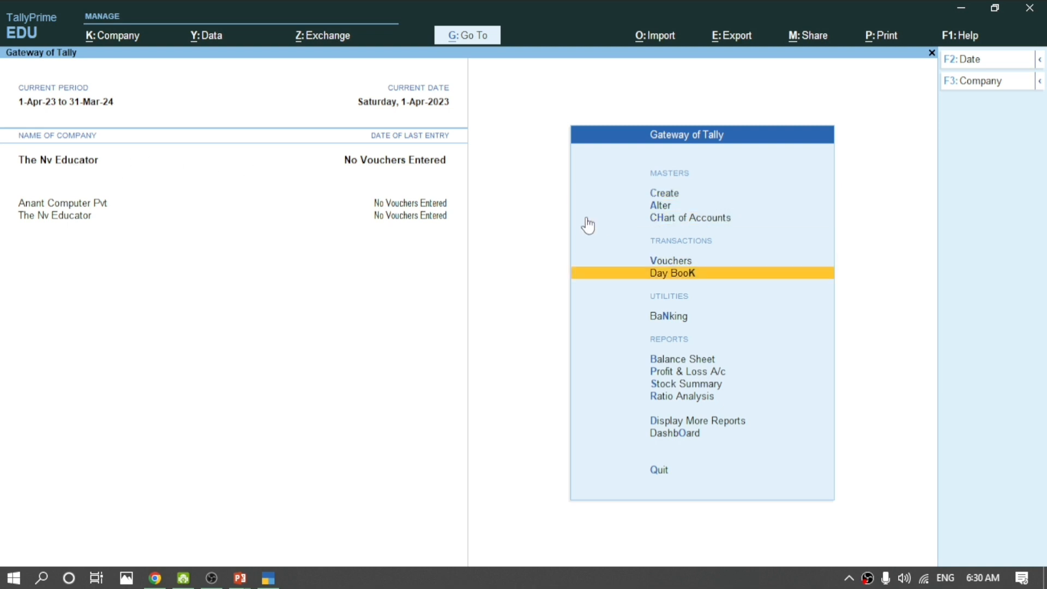
key(Up)
key(Return)
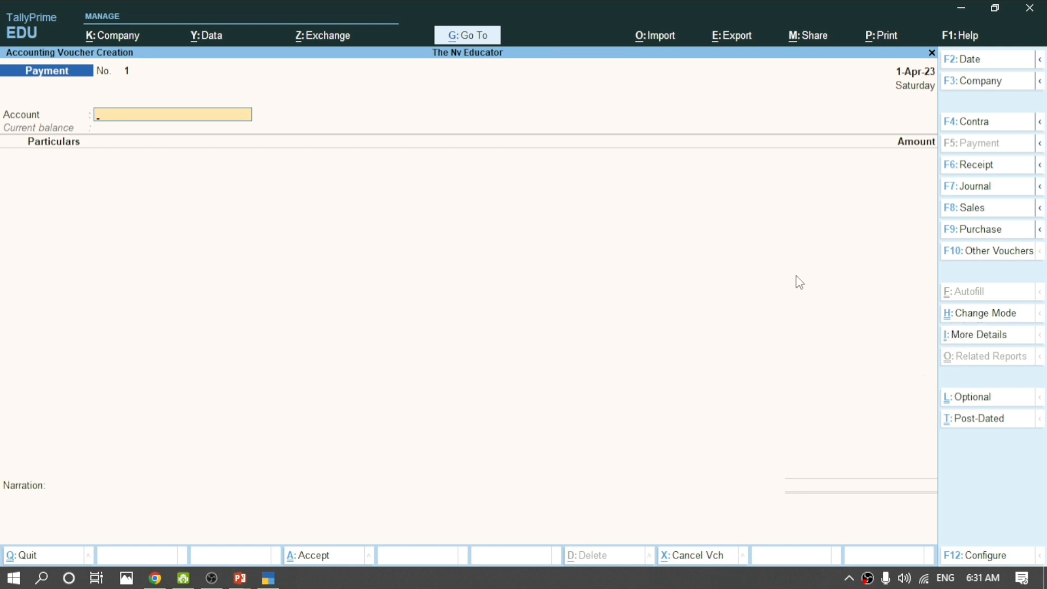
key(ctrl)
key(ctrl+h)
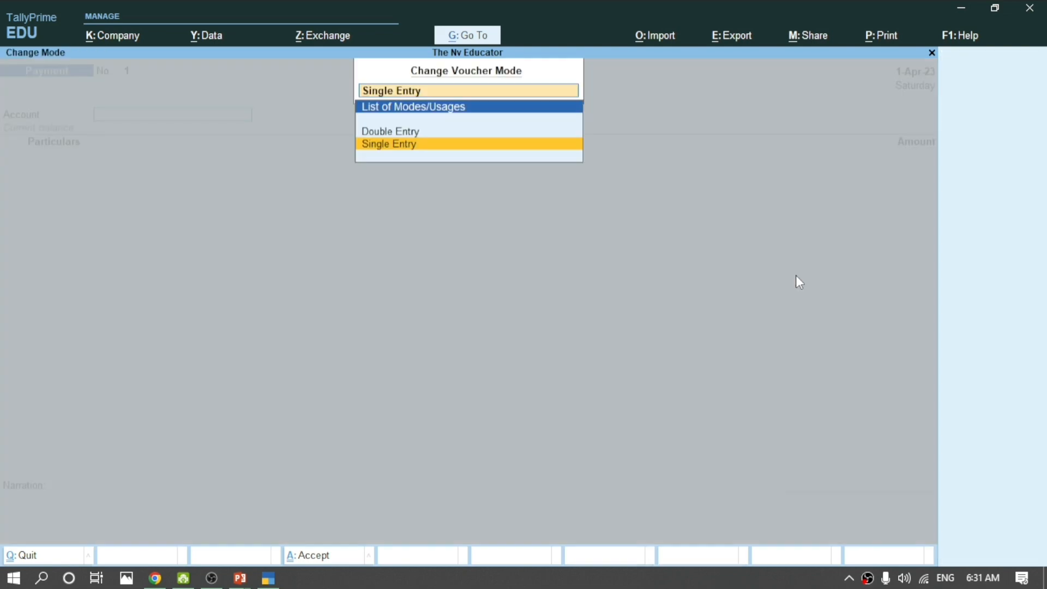
key(Up)
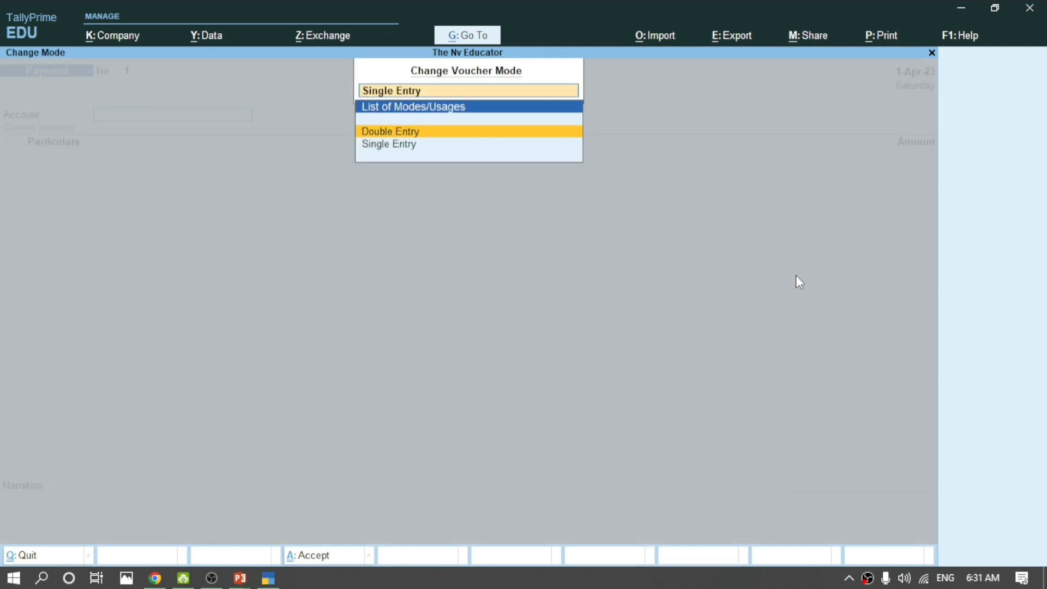
key(Return)
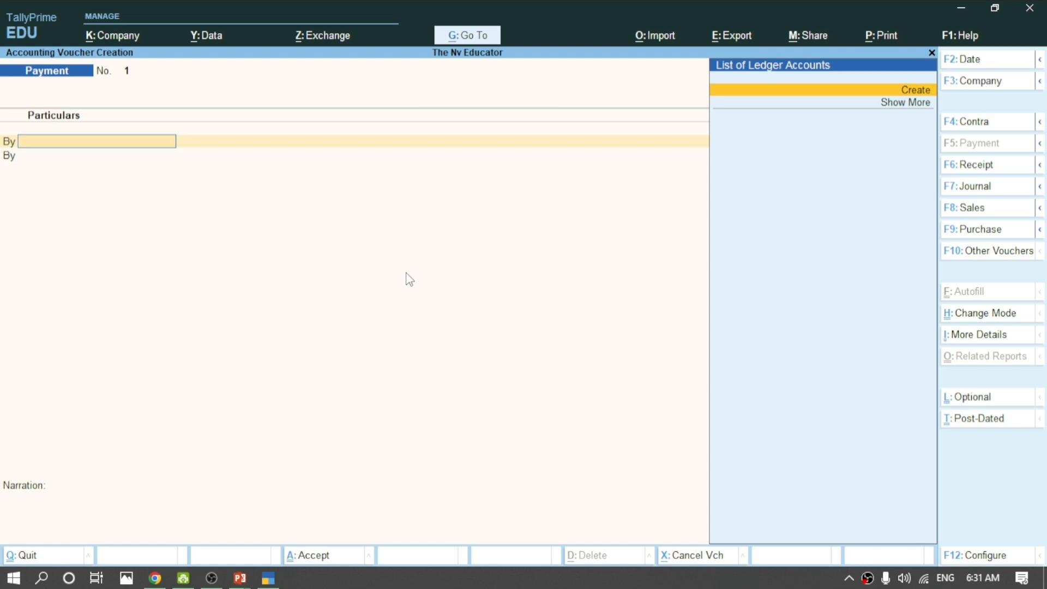
key(F12)
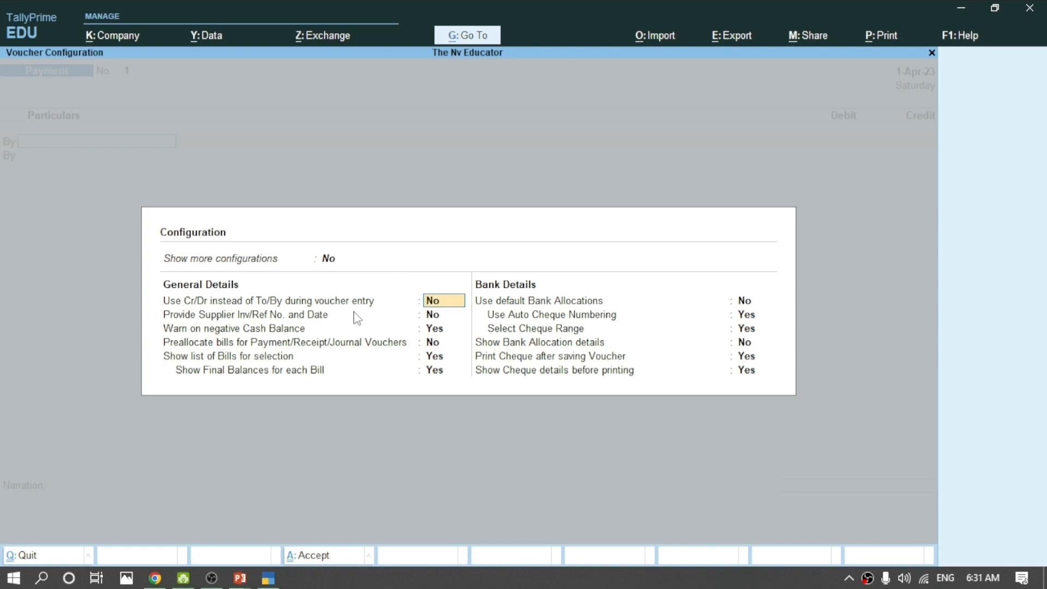
Set Use Cr/Dr instead of To/By to Yes, then restore the window and reposition it.
text(y)
key(Return)
key(Return)
key(Return)
key(Return)
key(Return)
key(Return)
key(Return)
key(Return)
key(Return)
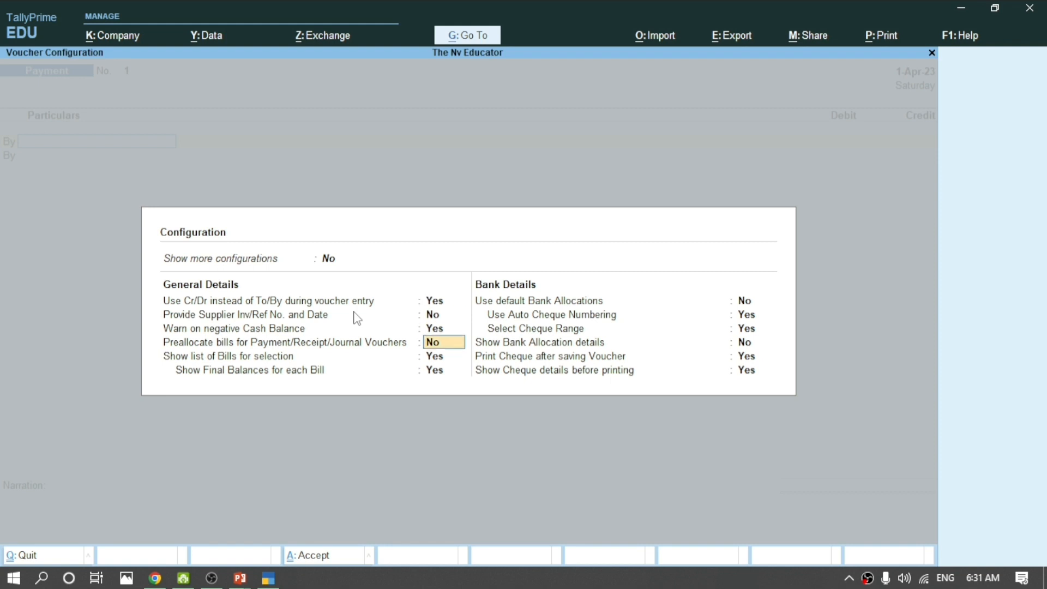
key(Return)
key(Return)
key(Return)
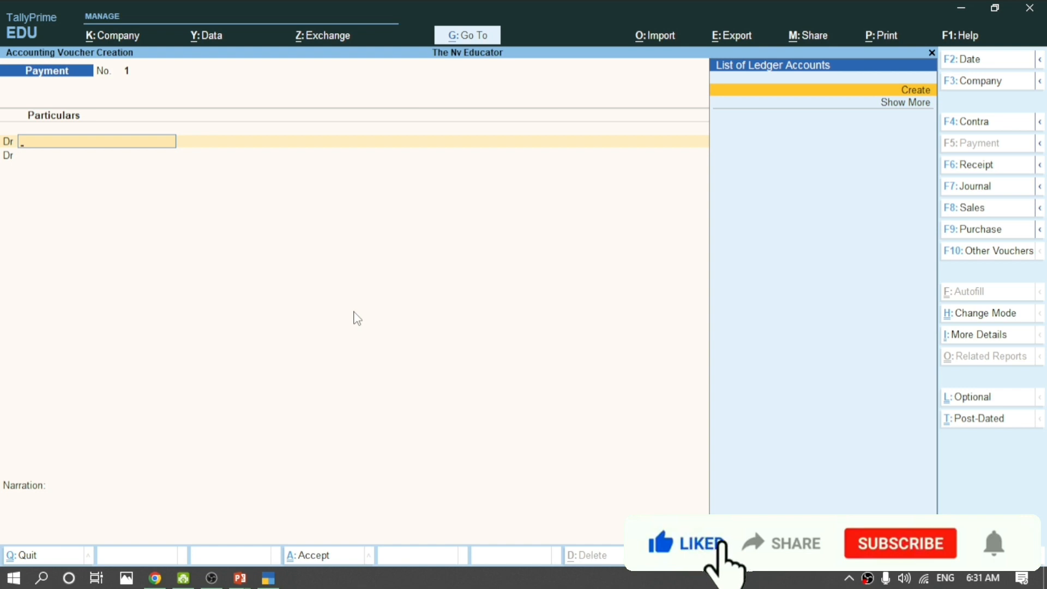
key(Escape)
key(Return)
key(Return)
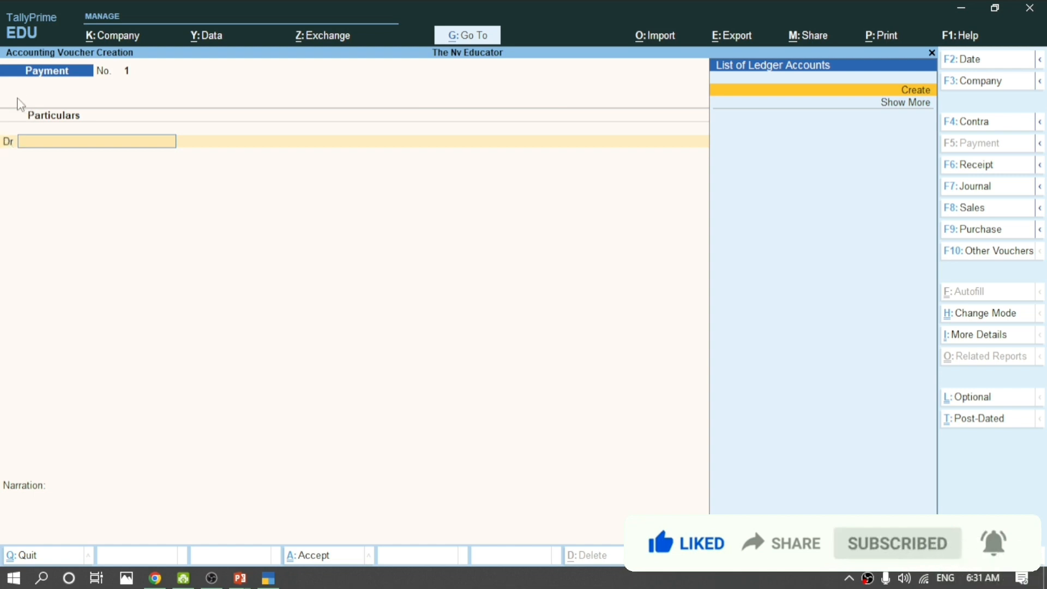
click(996, 8)
drag(650, 45, 627, 78)
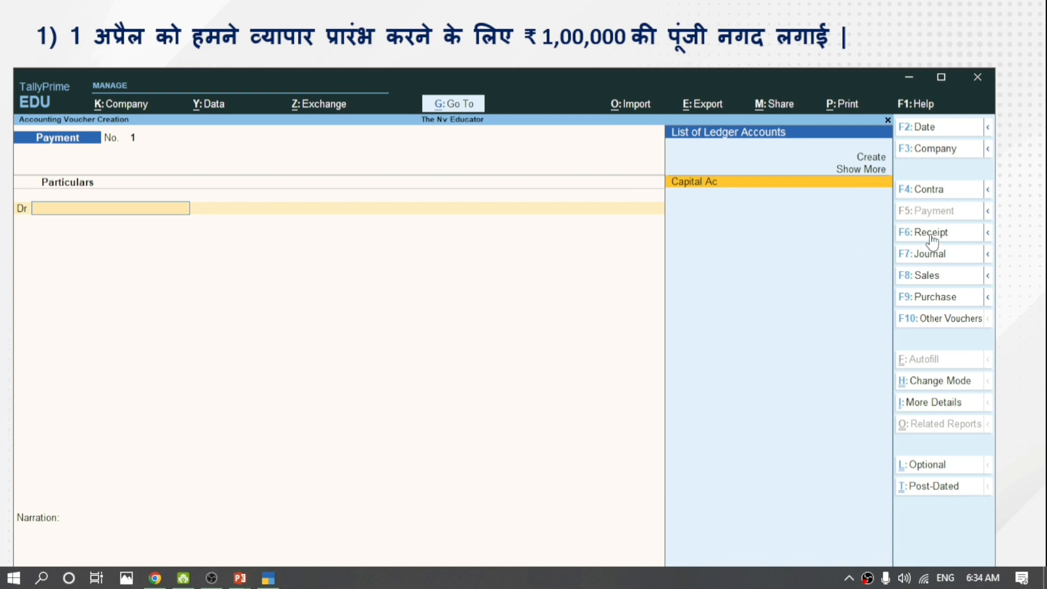
Switch to a Receipt voucher and credit Capital Ac with 1,00,000.
click(905, 232)
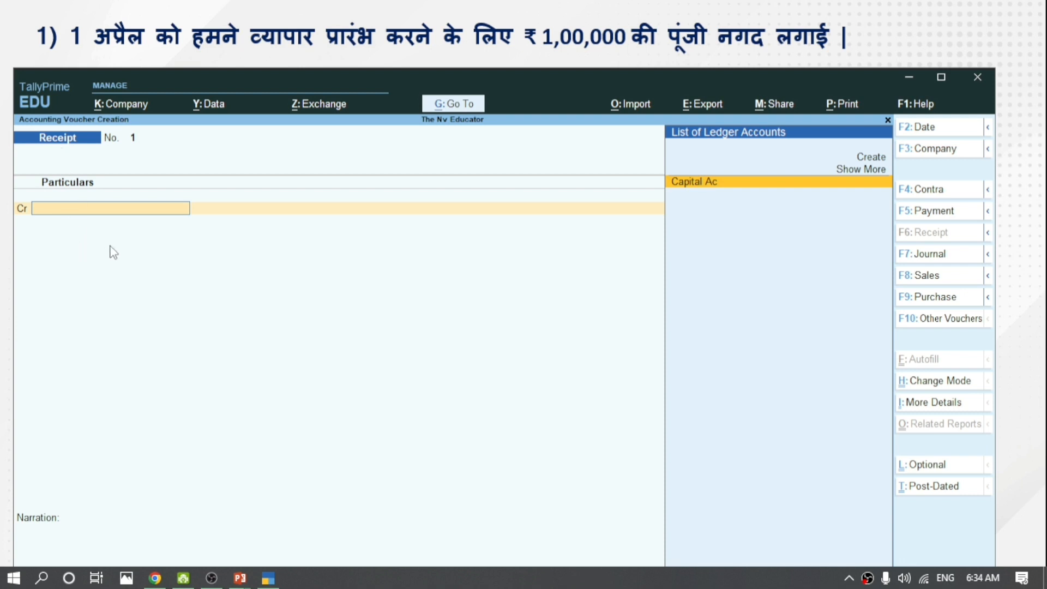
key(Return)
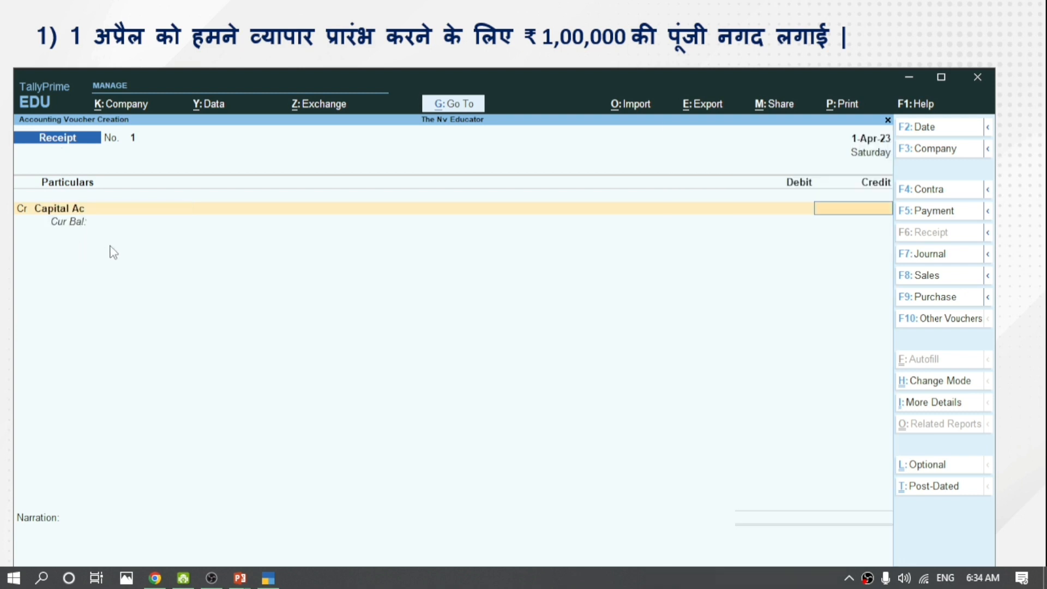
text(100000)
key(Return)
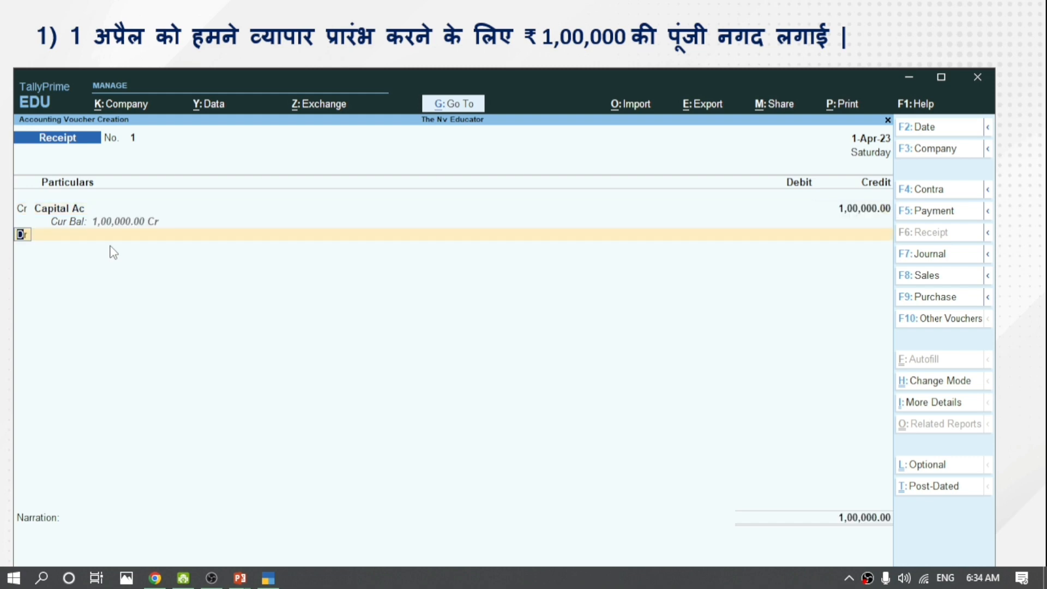
key(Return)
Debit Cash with 1,00,000 and save Receipt No. 1.
text(Ca)
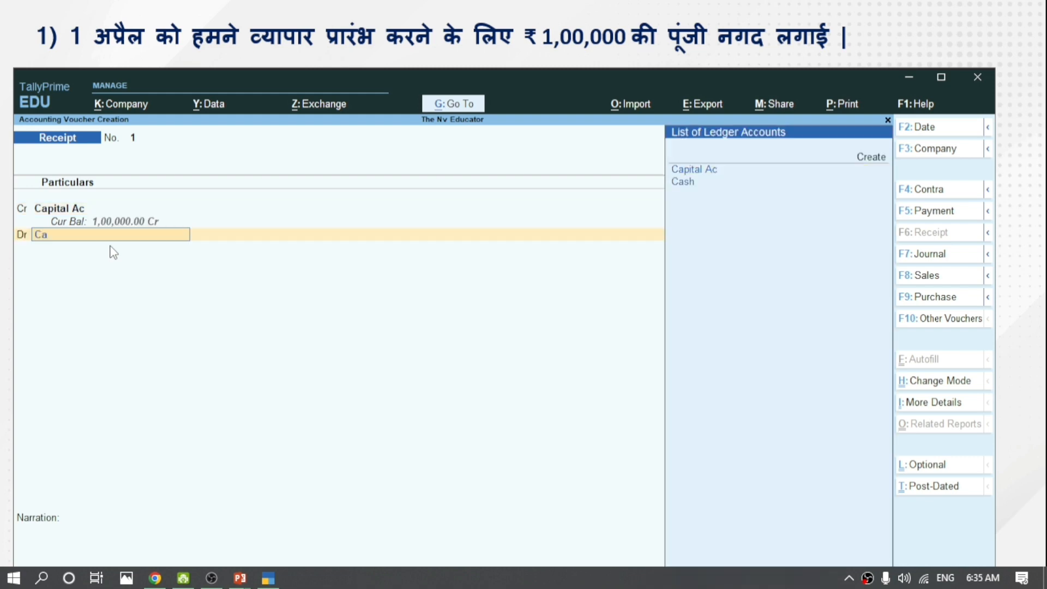
key(Down)
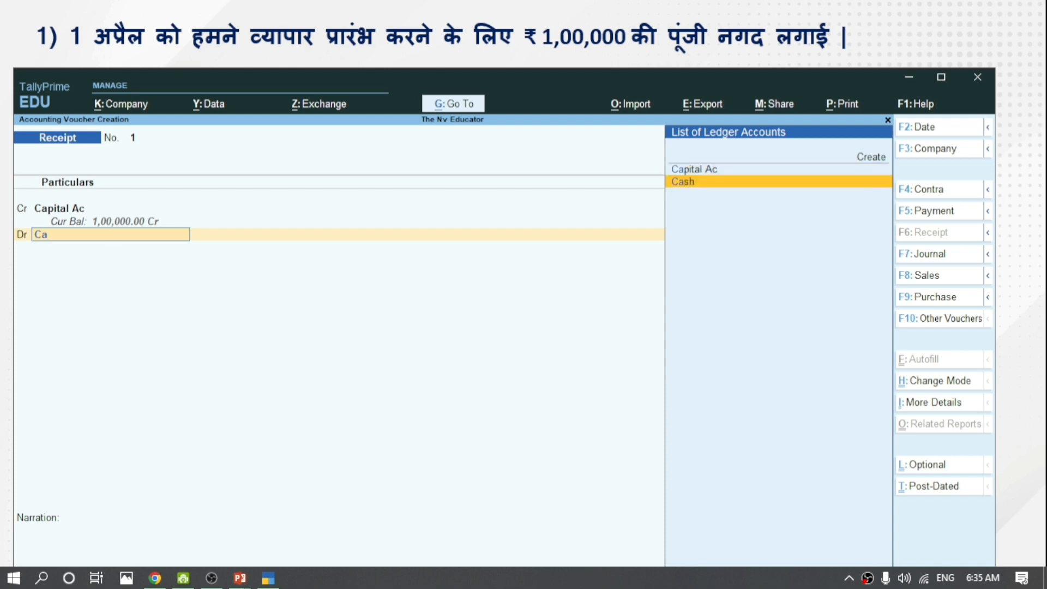
key(Return)
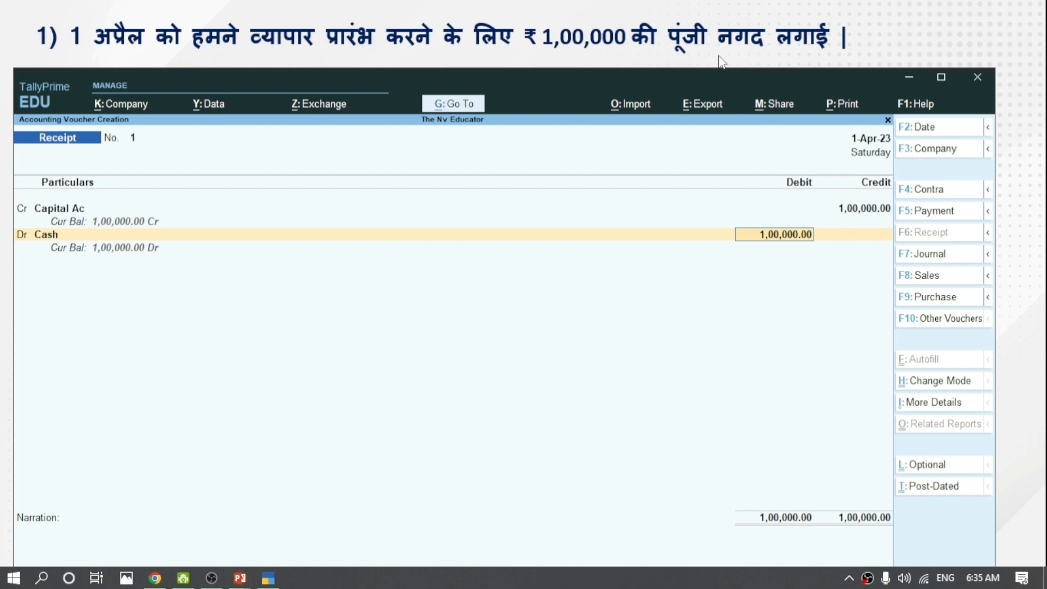
key(Return)
key(Return)
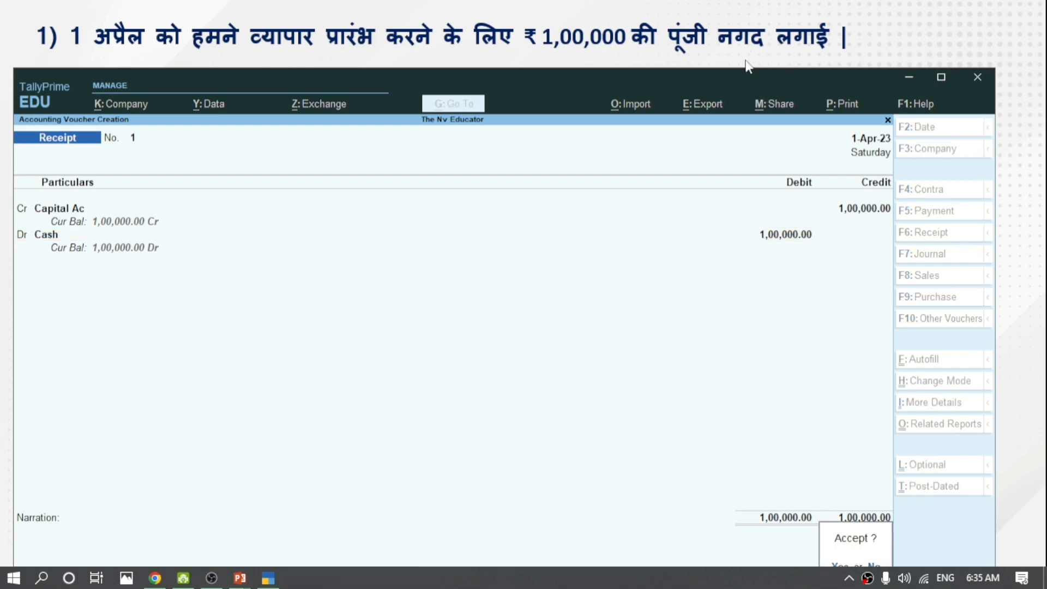
key(Escape)
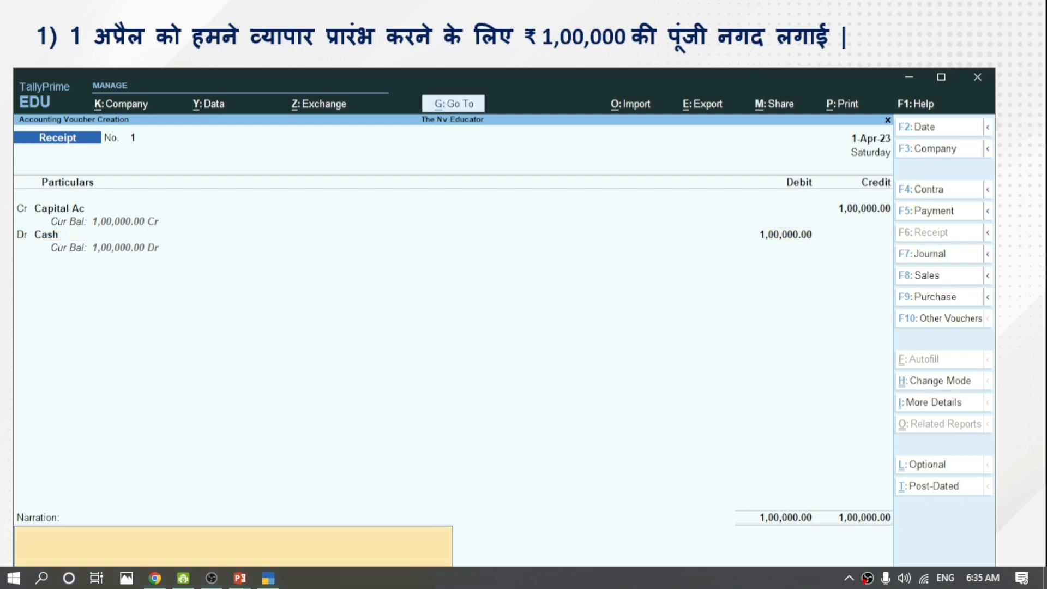
key(Return)
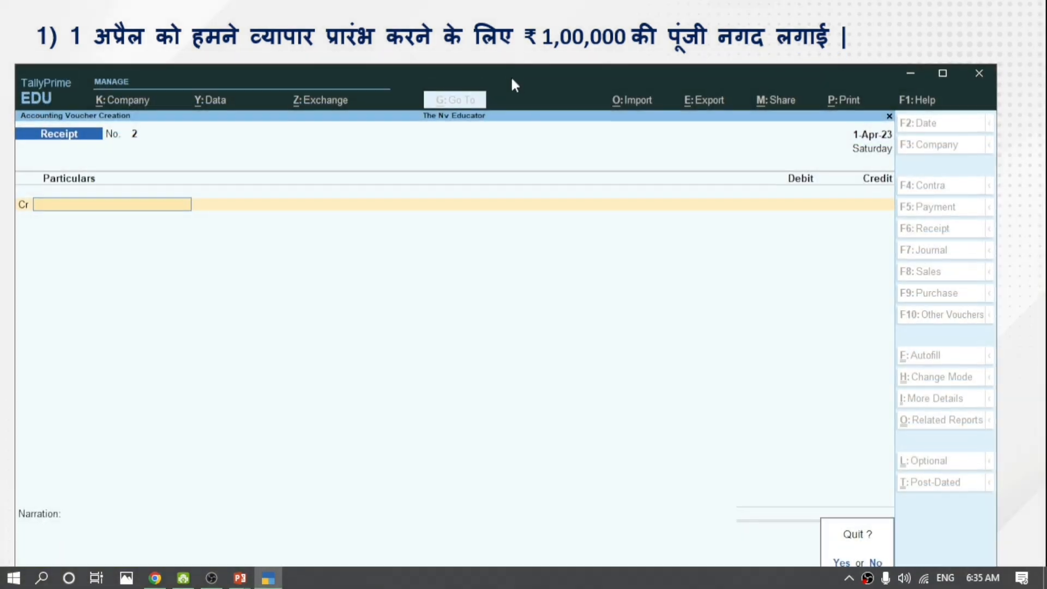
drag(513, 84, 506, 141)
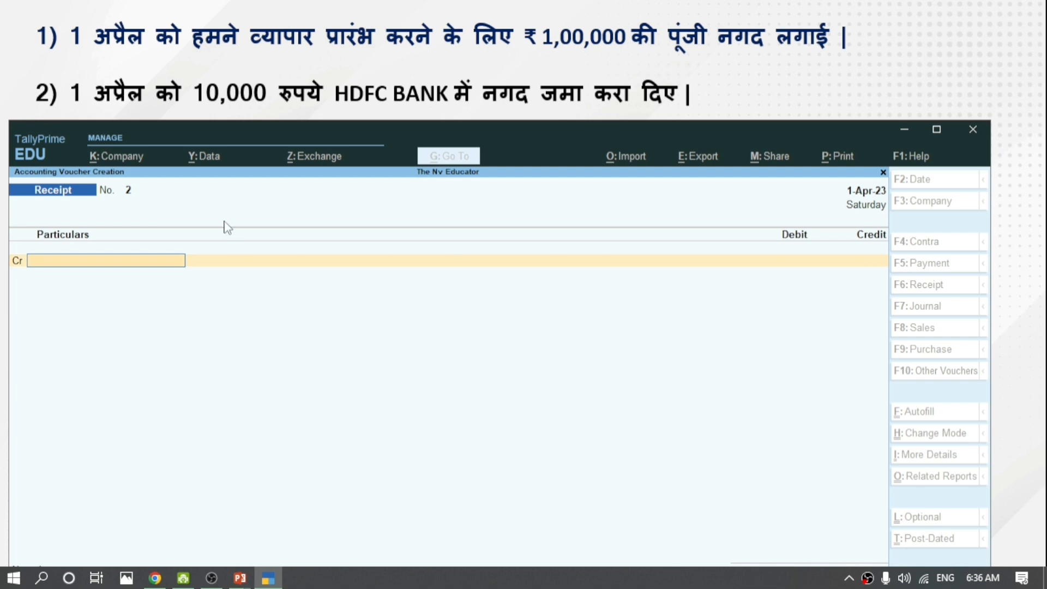
Begin a Contra voucher and credit Cash with 10,000.
key(Escape)
key(Return)
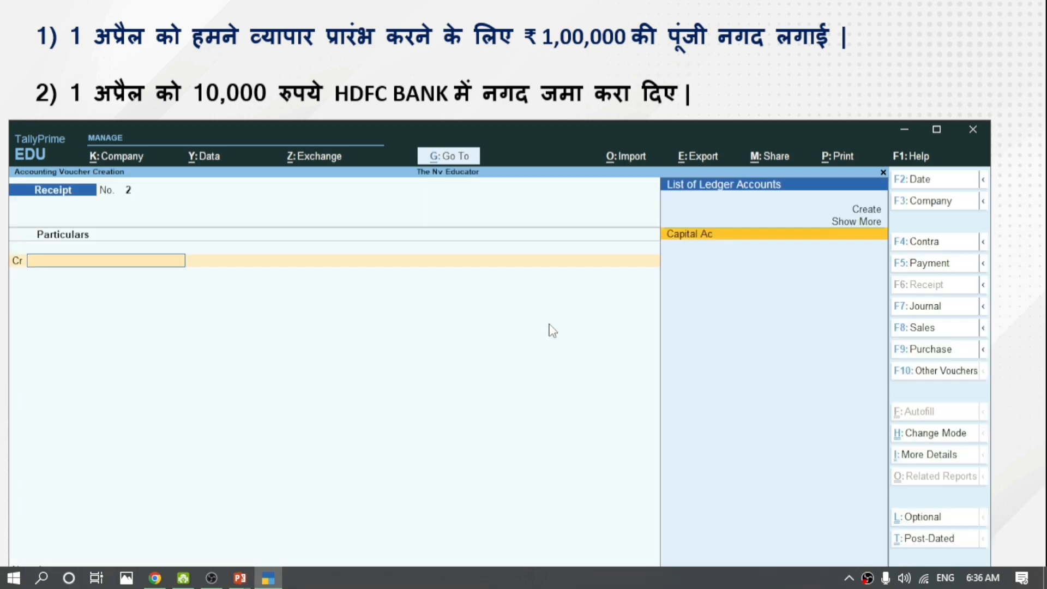
click(941, 248)
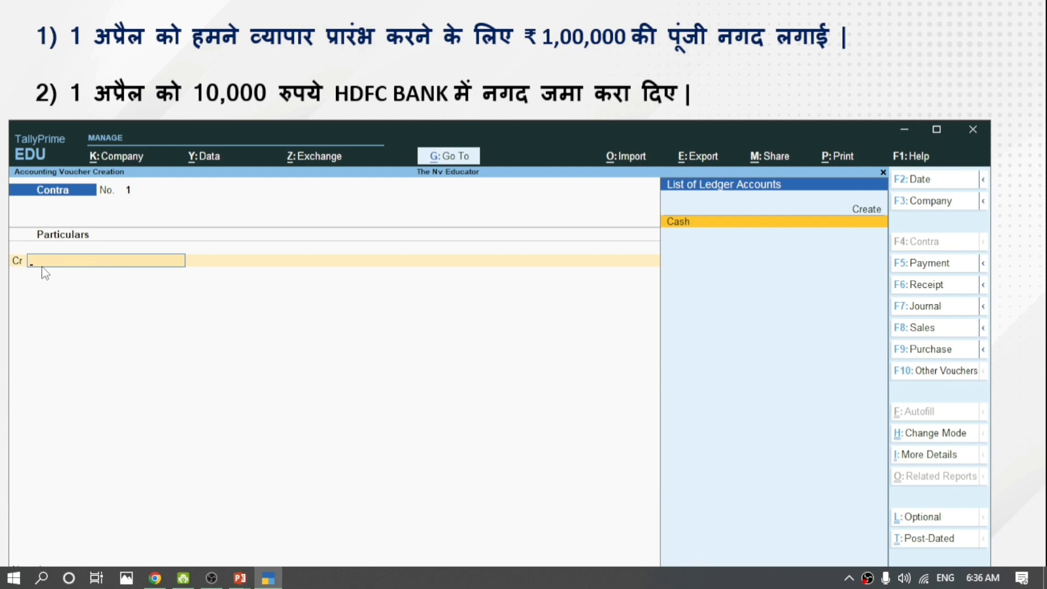
key(Return)
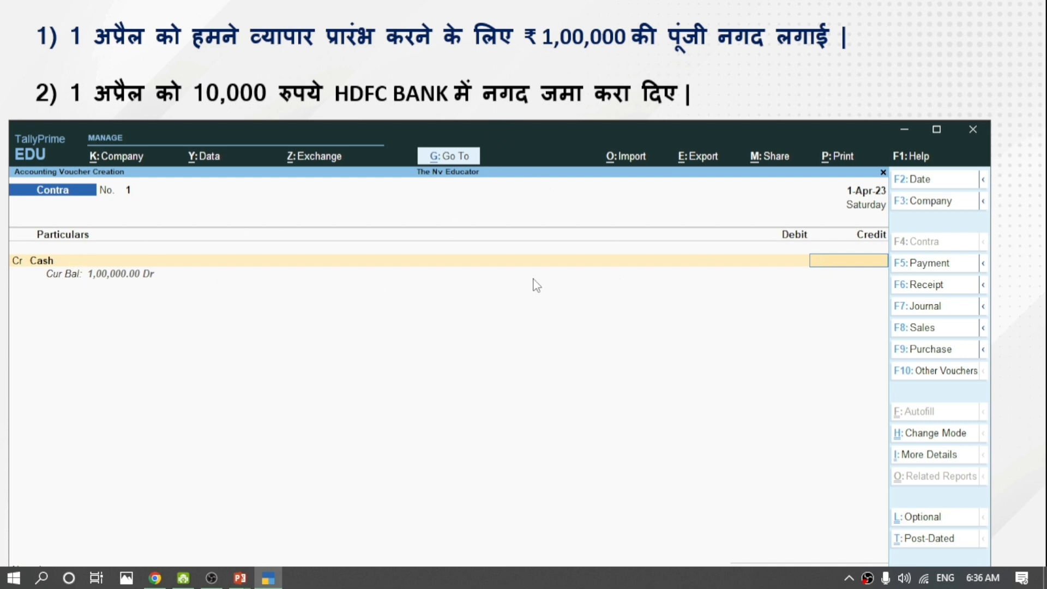
text(0000)
key(Return)
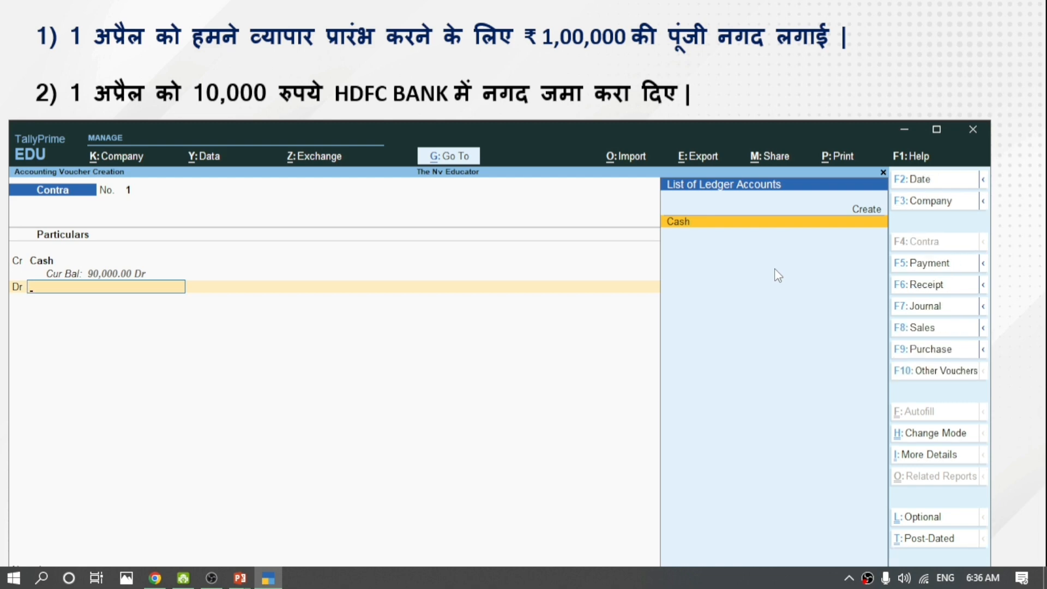
Create the HDFC Bank ledger under Bank Accounts with pincode 465441 as the debit ledger.
click(854, 206)
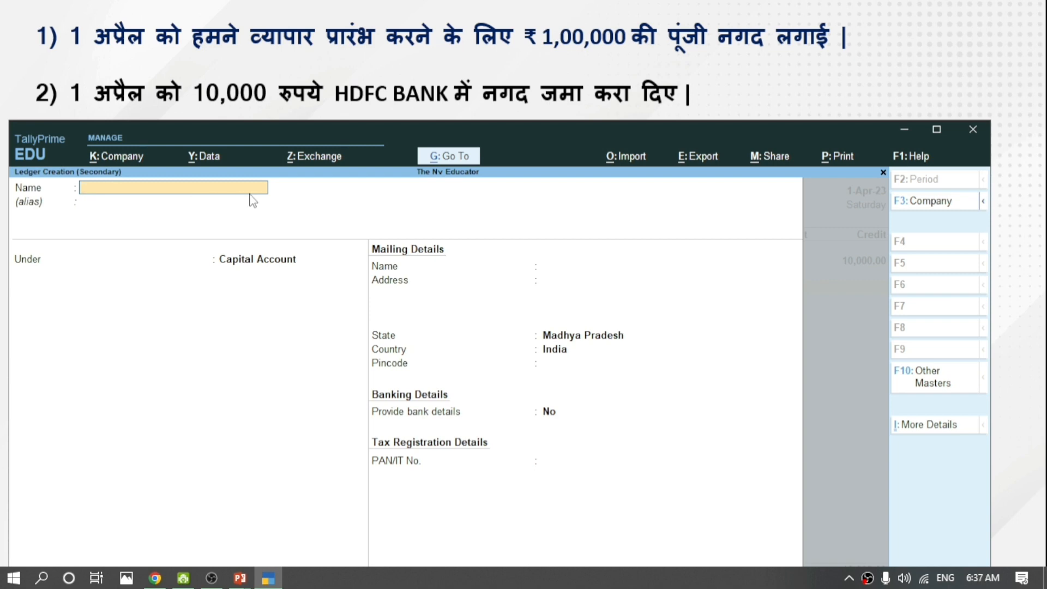
text(HDFC Bank)
key(Return)
key(Return)
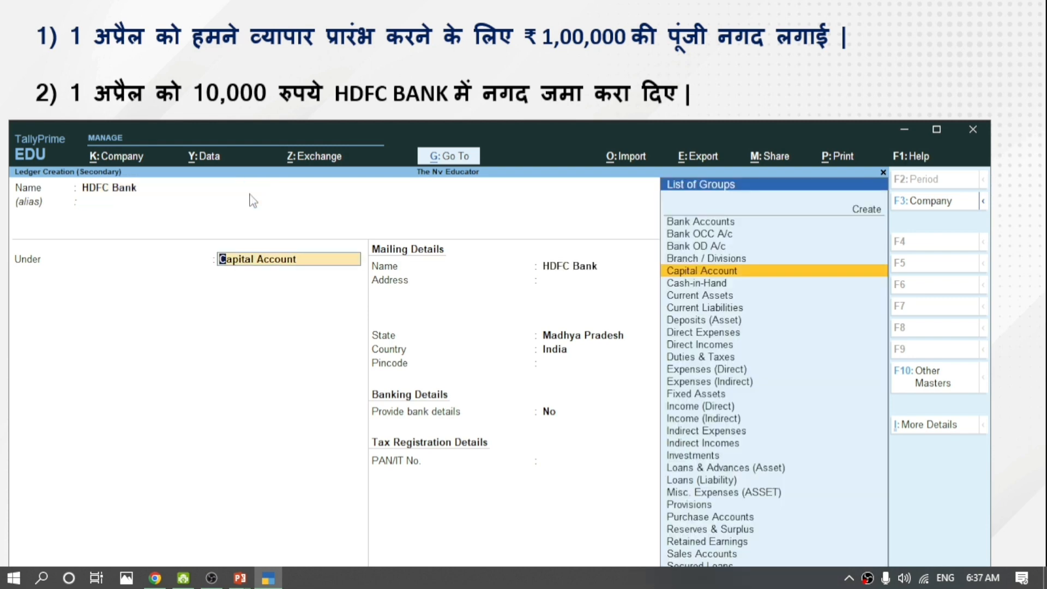
text(Ban)
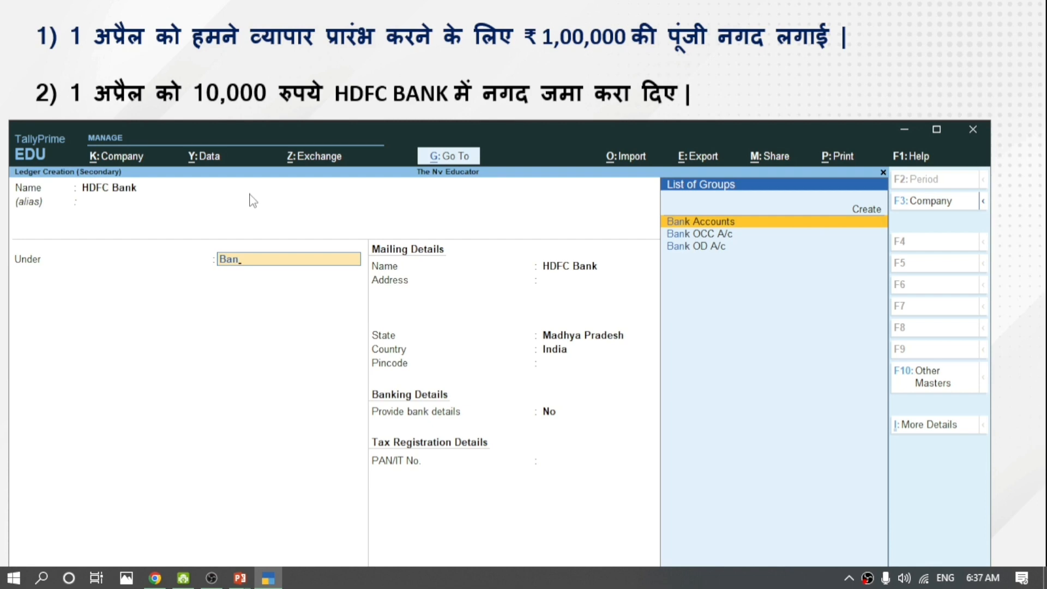
key(Return)
key(BackSpace)
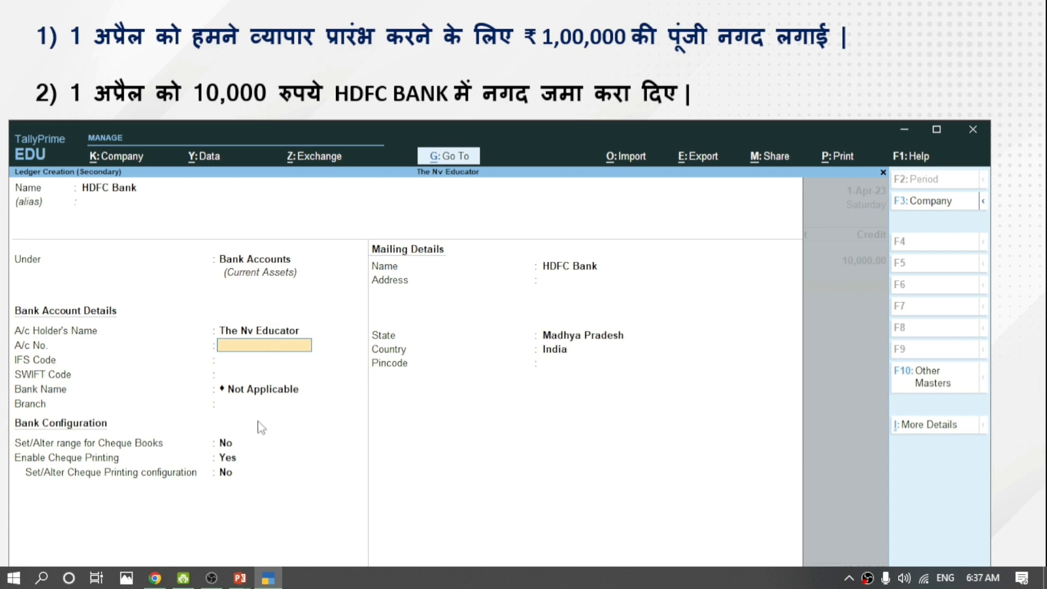
key(Return)
key(Return)
key(Return)
key(Return)
key(Return)
key(Return)
key(Return)
key(Return)
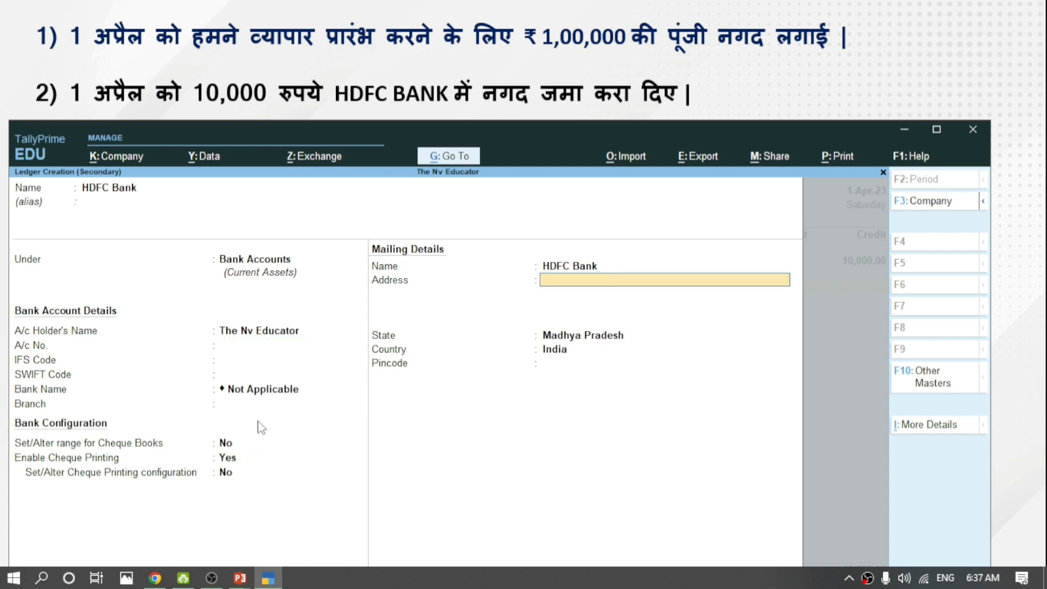
key(Return)
key(Return)
key(Return)
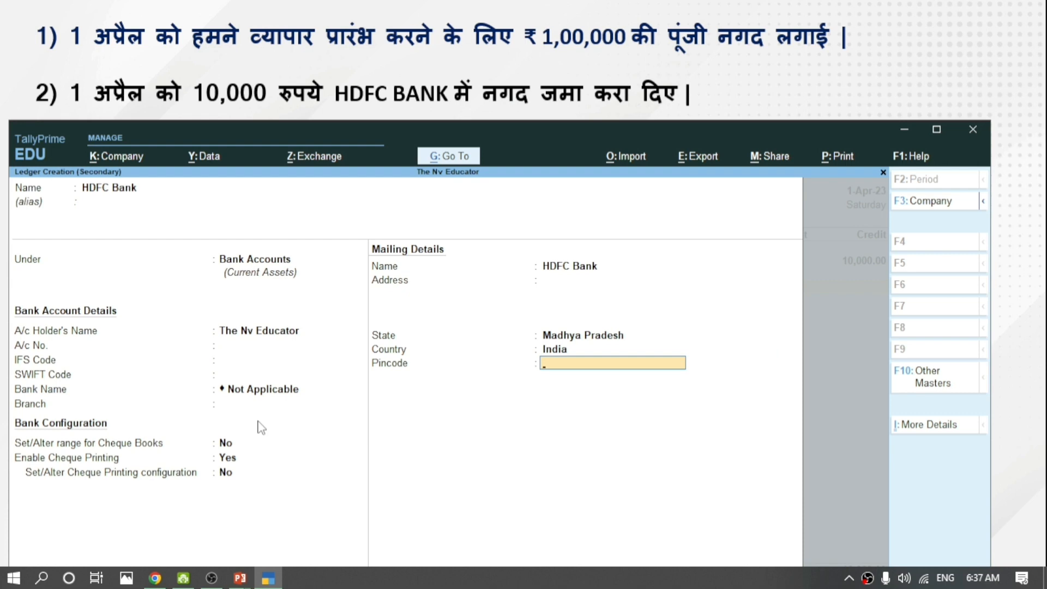
text(465441)
key(Return)
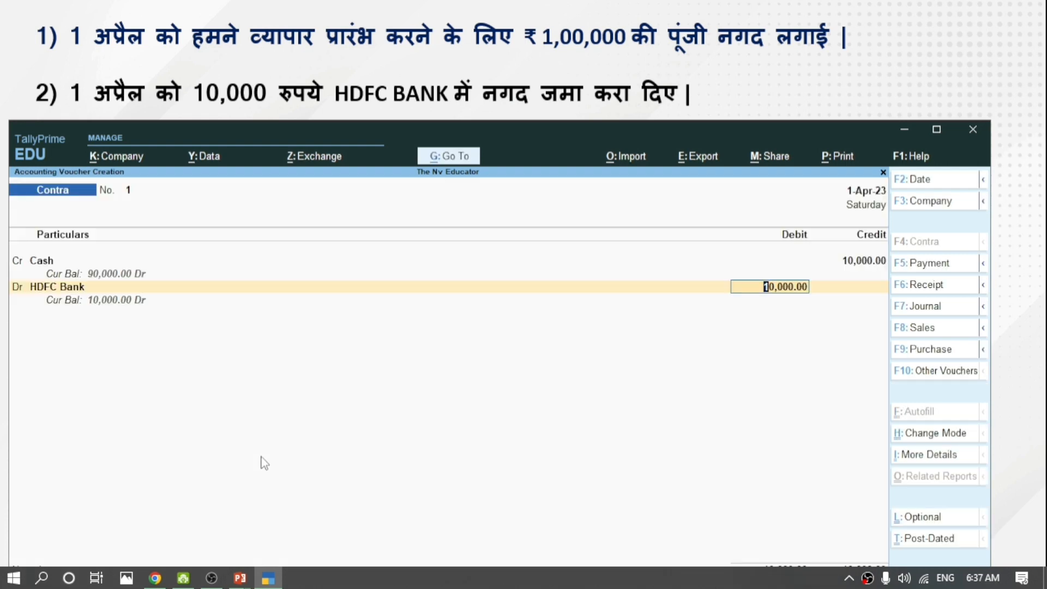
key(Return)
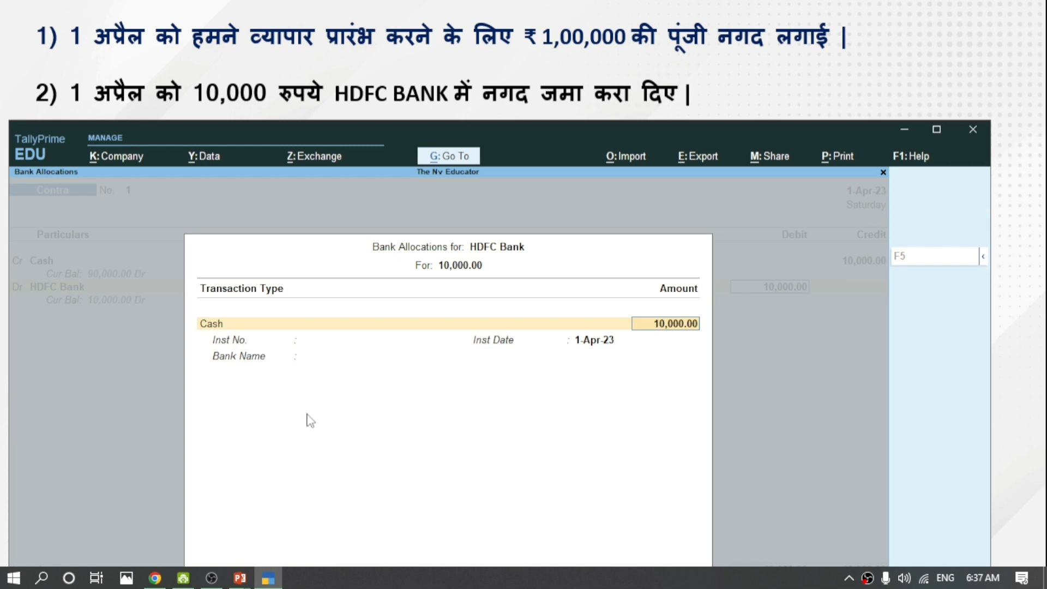
Allocate HDFC Bank's 10,000 as a Cash transaction and bring up its cash denominations sheet.
drag(550, 127, 553, 91)
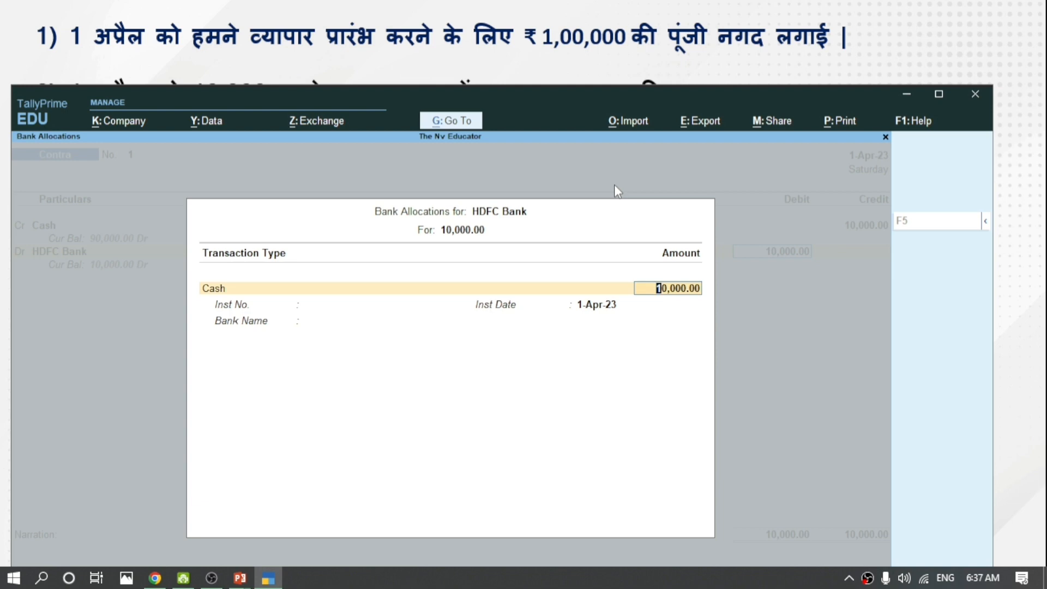
key(Return)
key(Escape)
key(Return)
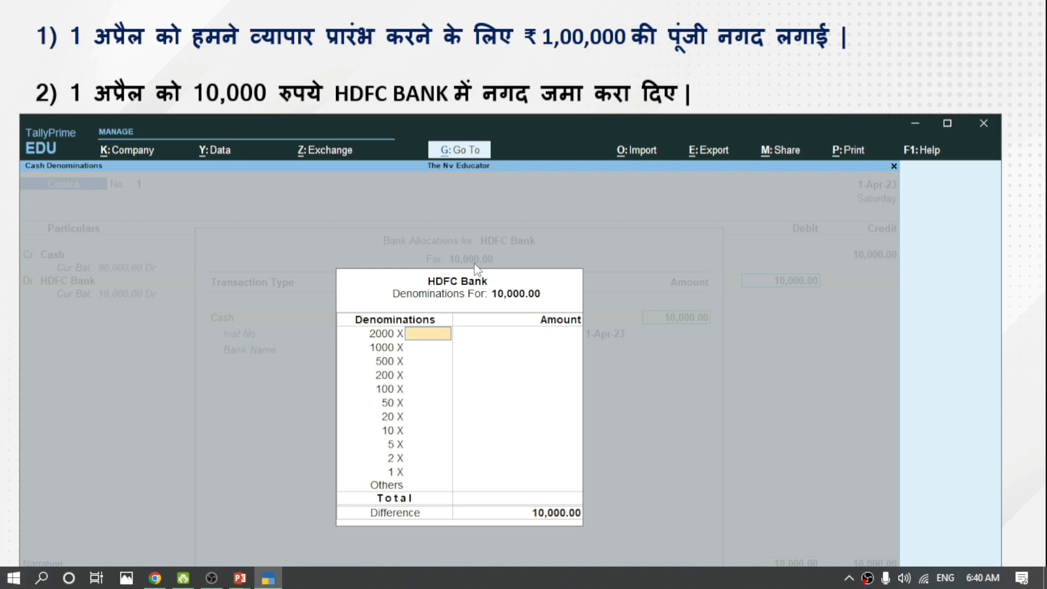
Enter ten 500 notes and twenty-five 200 notes for the 10,000 deposit.
key(Return)
key(Return)
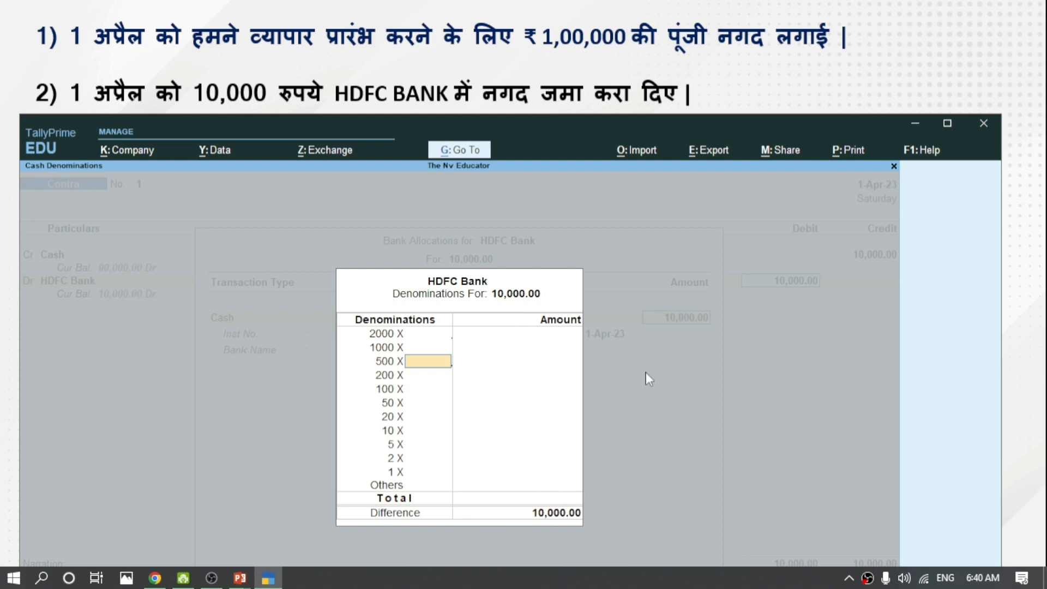
text(10)
key(Return)
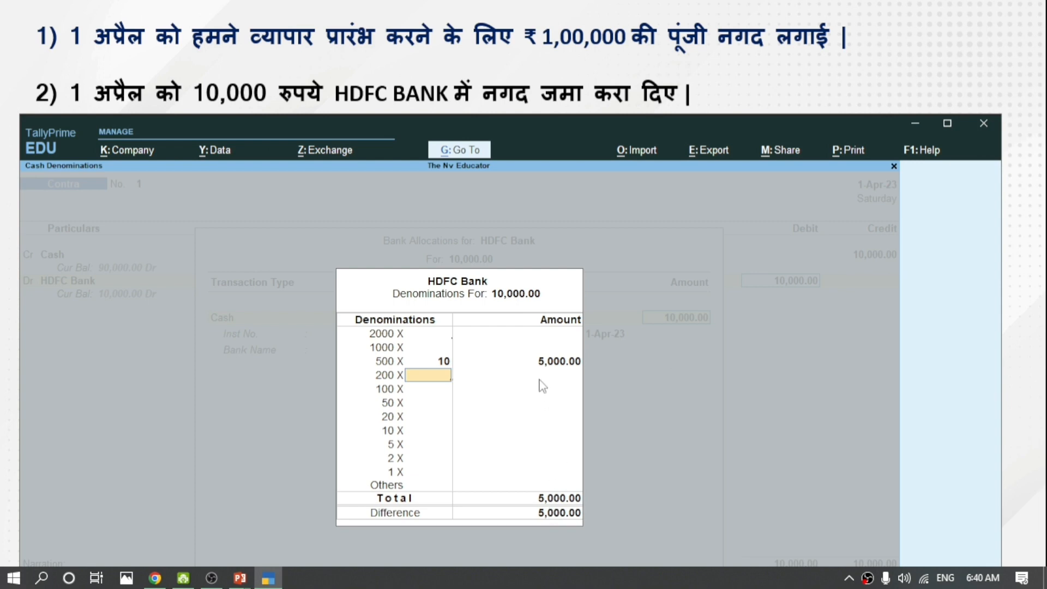
text(25)
key(Return)
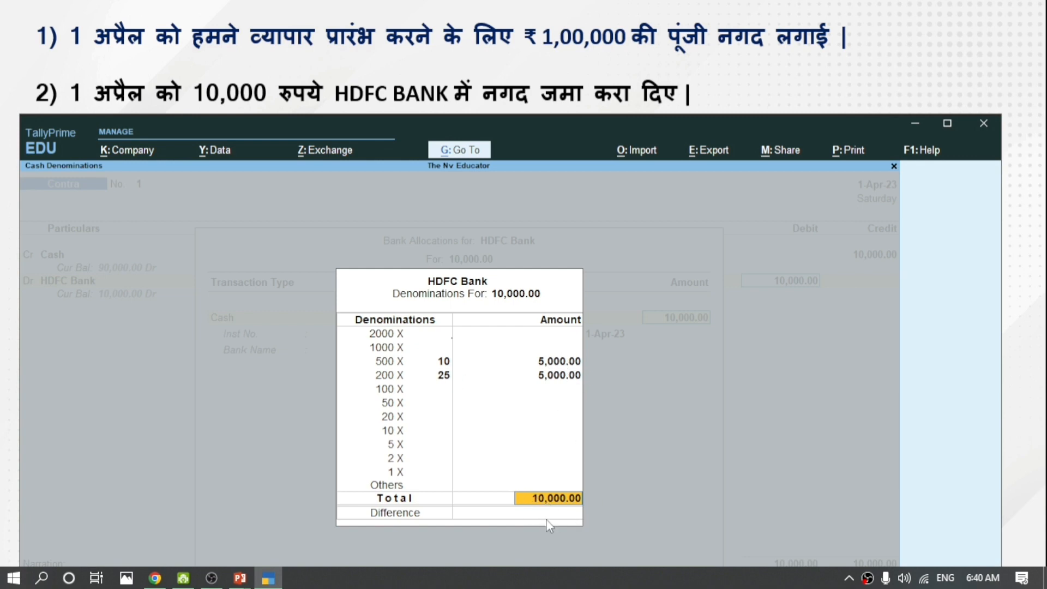
key(Return)
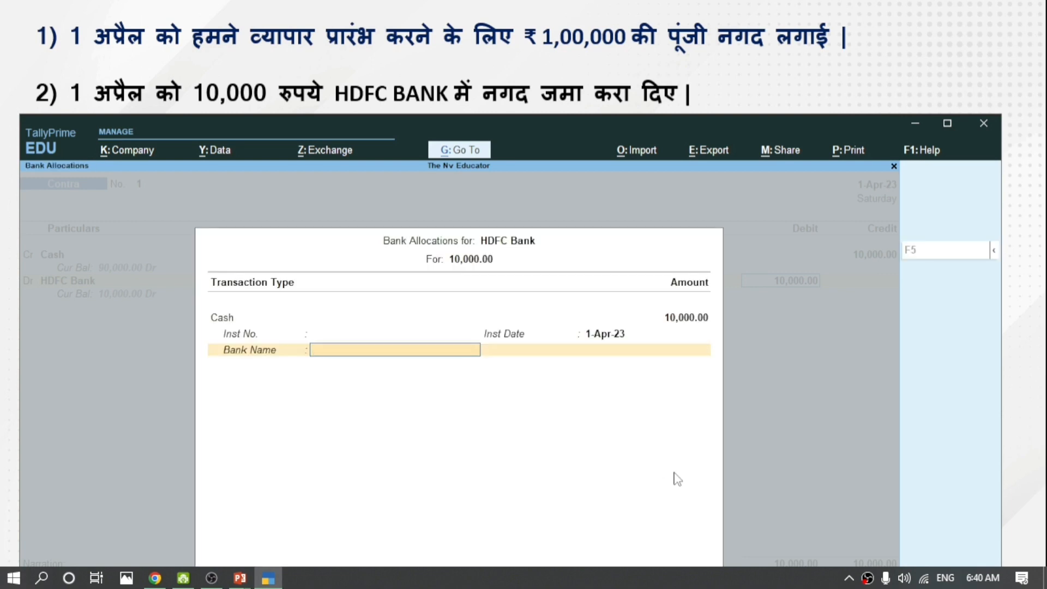
Specify HDFC Bank as the bank name and return to the Contra voucher.
key(Down)
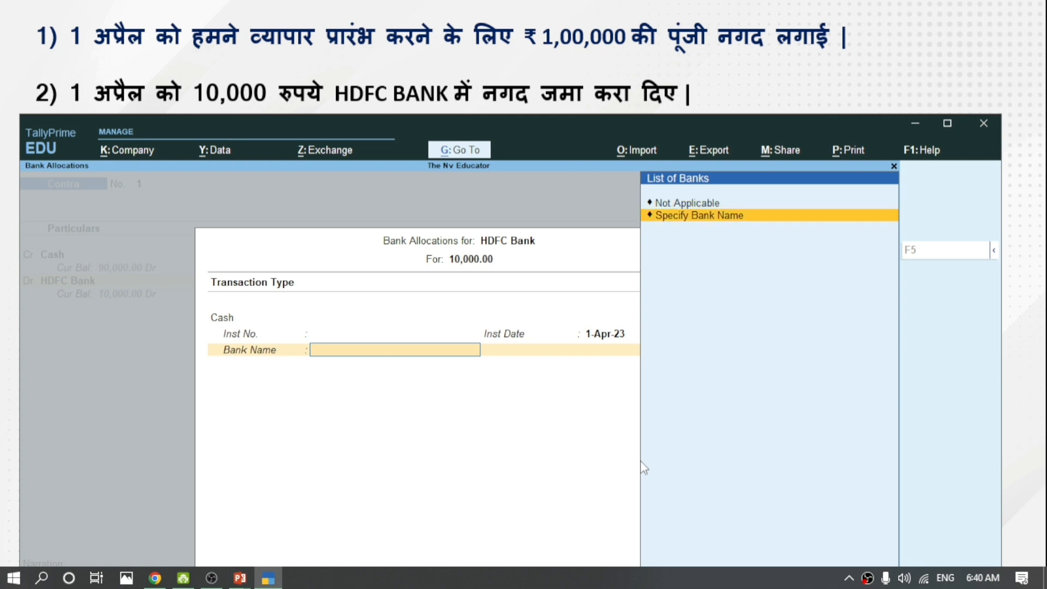
key(Return)
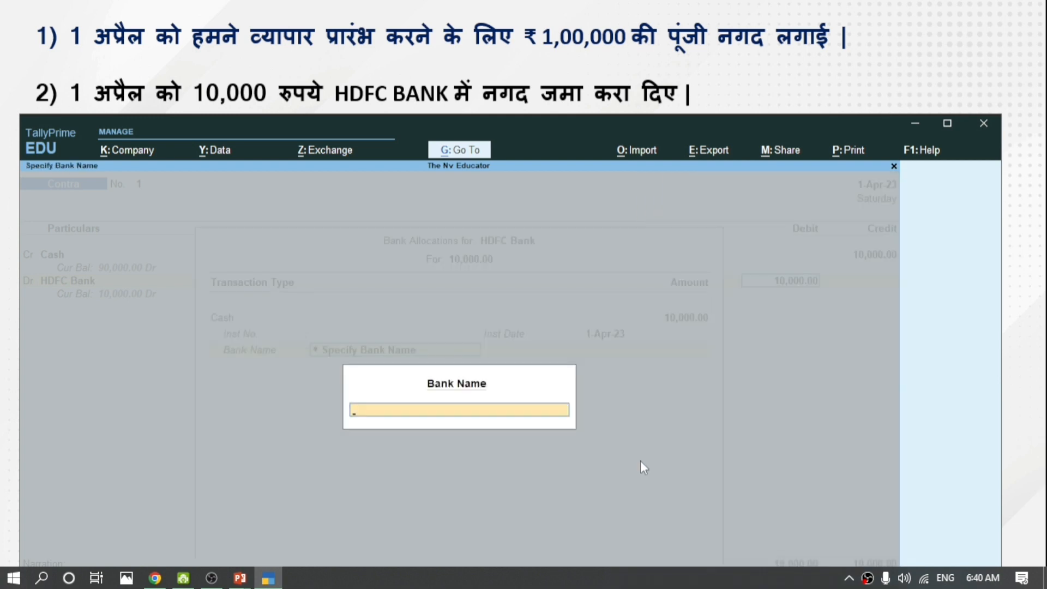
text(HF)
text(DC)
key(BackSpace)
text(FC Bank)
key(Return)
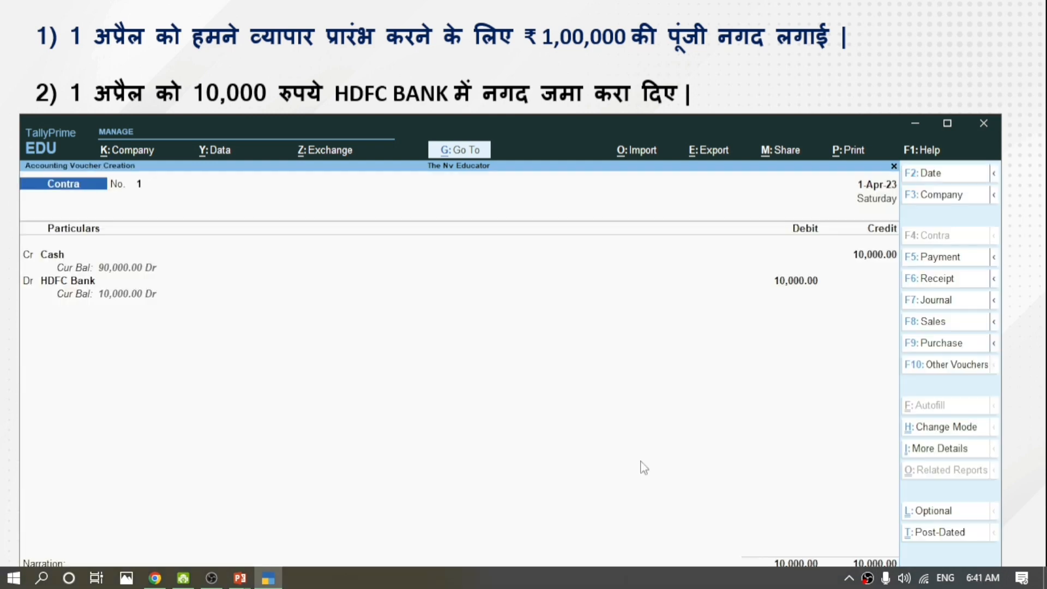
Save Contra No. 1 and credit Cash with 5,000 on Contra No. 2.
key(Return)
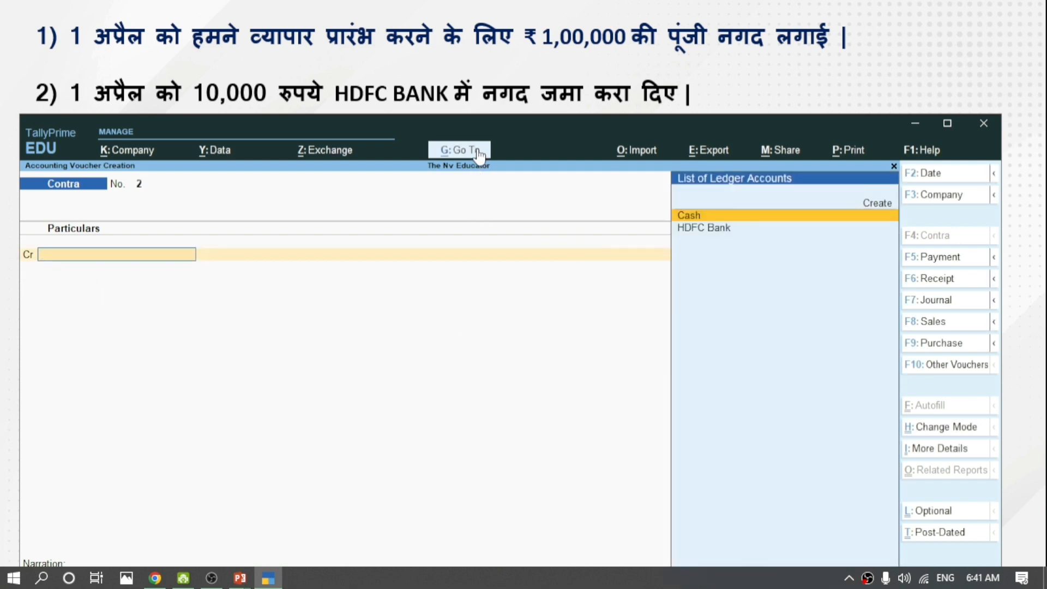
drag(490, 122, 485, 177)
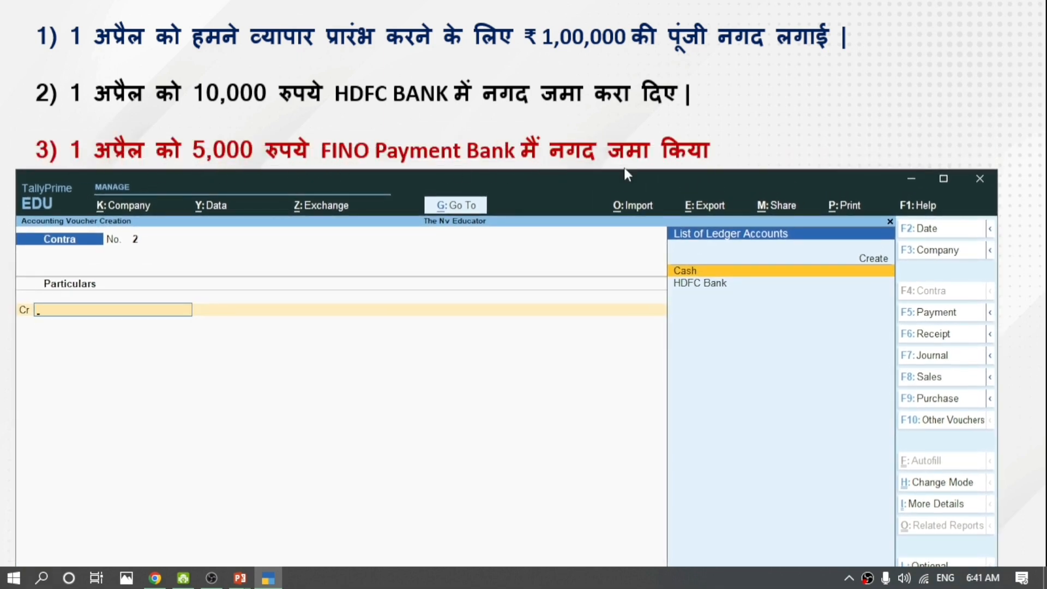
key(Return)
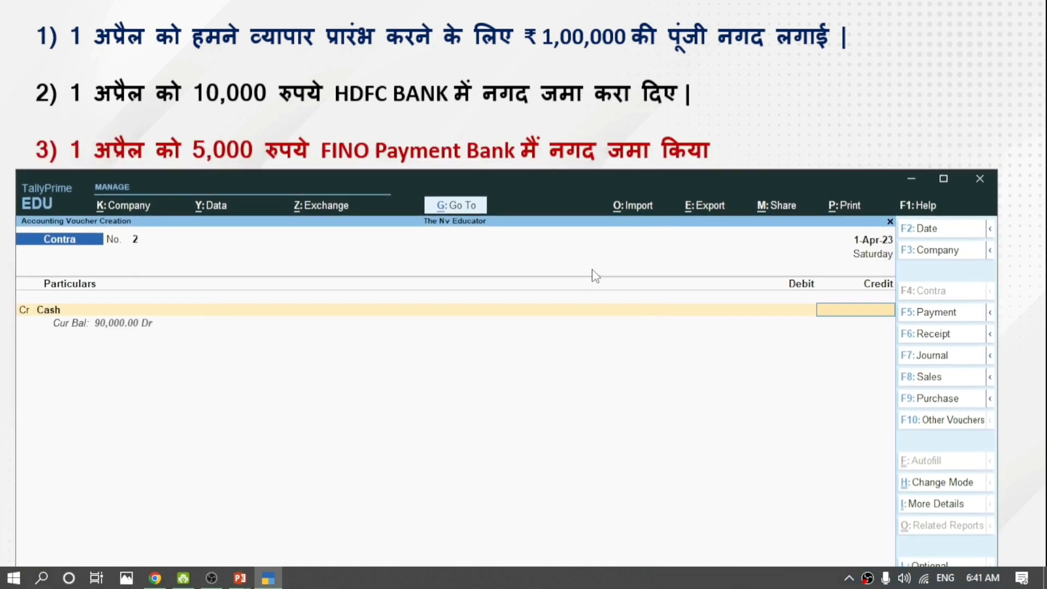
text(000)
key(Return)
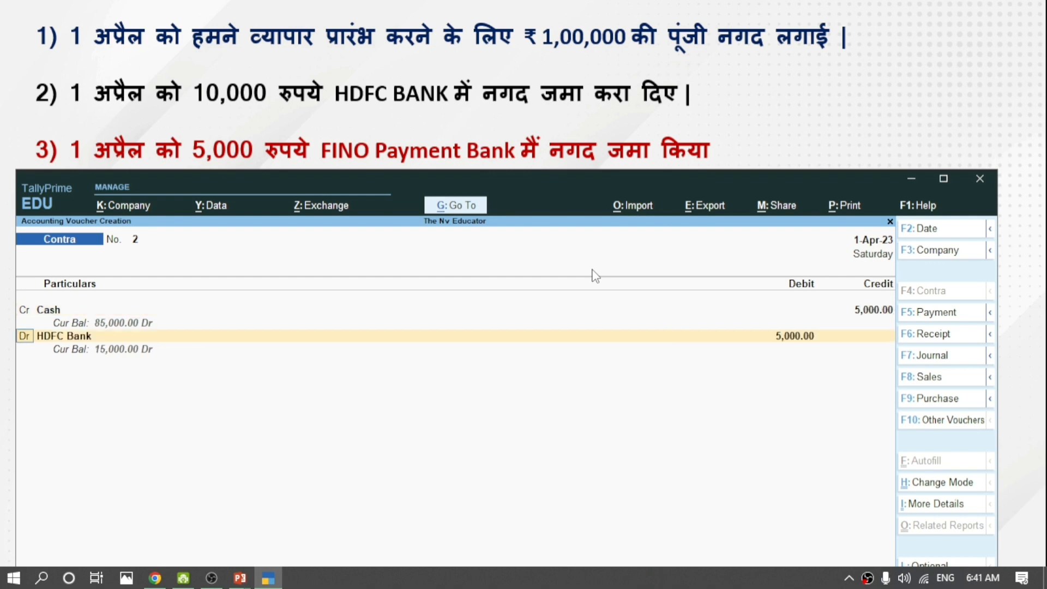
key(Return)
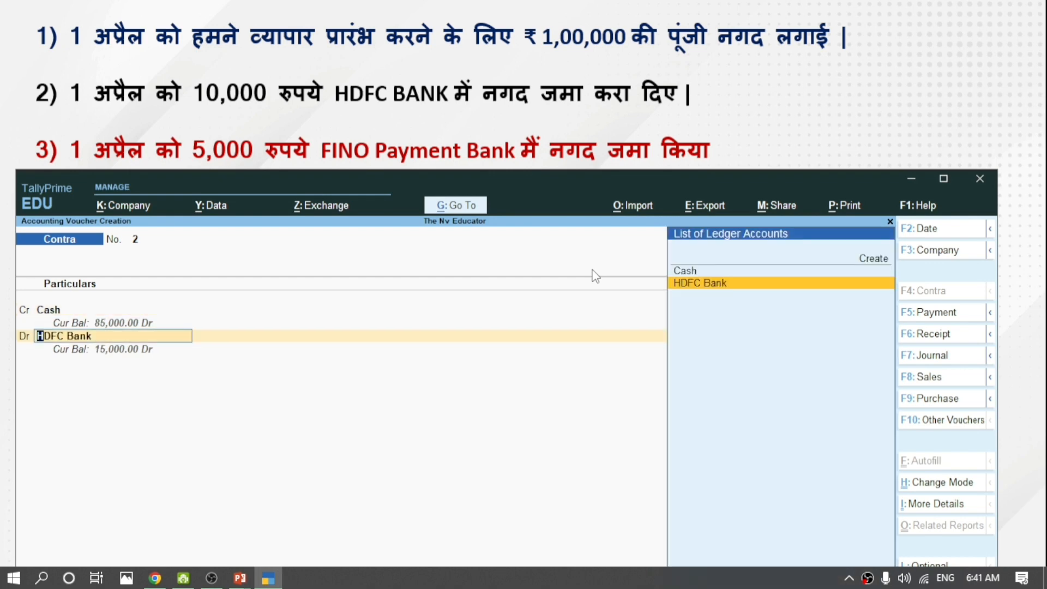
Create the Fino Payment Bank ledger under Bank Accounts with pincode 465440 as the debit ledger.
key(alt+c)
text(Fino)
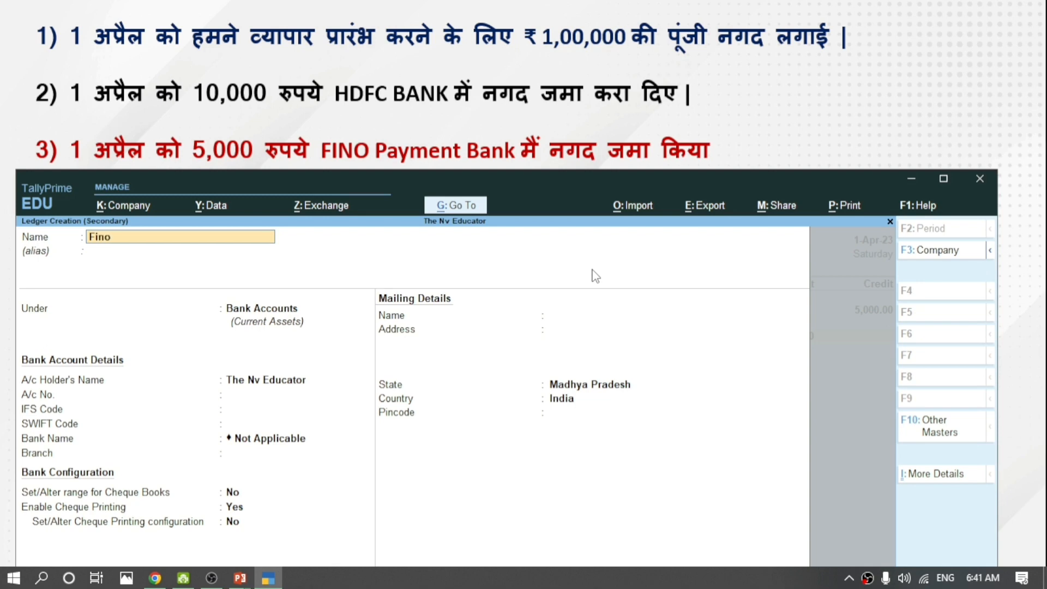
text( Payment Bank)
key(Return)
key(Return)
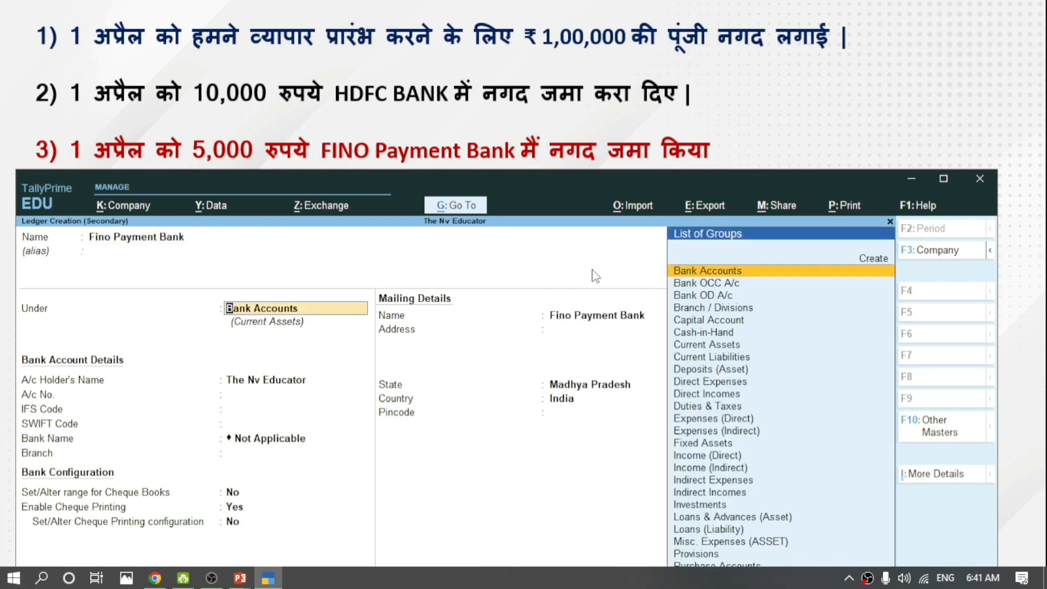
key(Return)
key(Return)
key(Return)
key(Return)
key(Return)
key(Return)
key(Return)
key(Return)
key(Return)
key(Return)
key(Return)
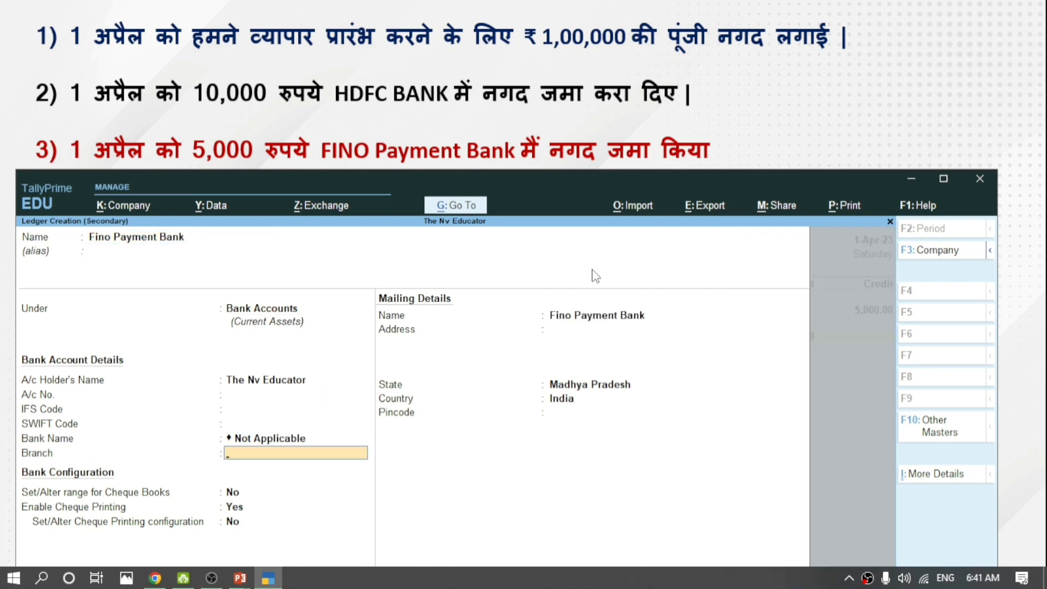
key(Return)
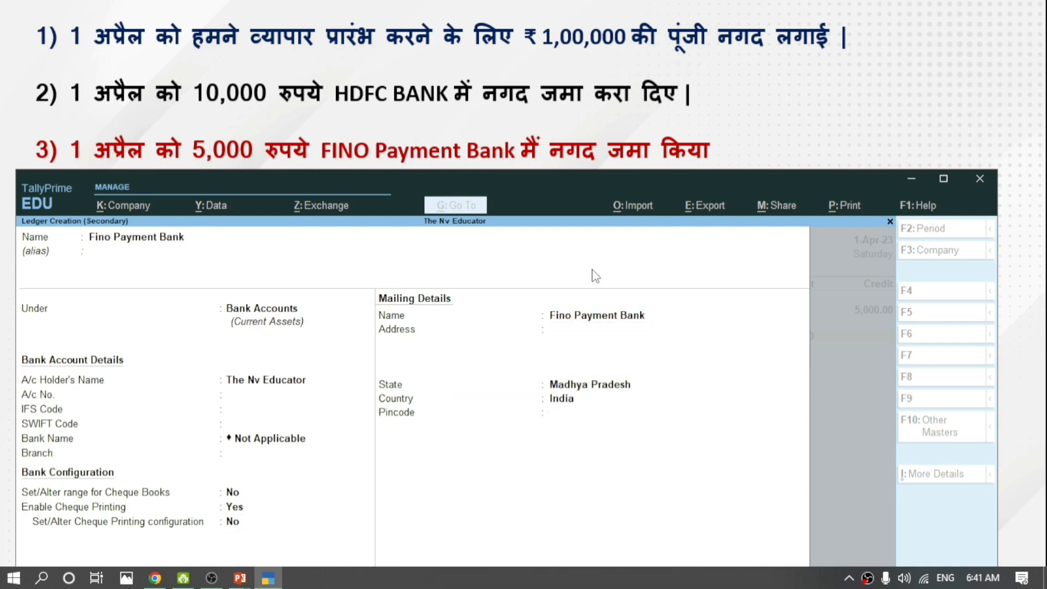
key(BackSpace)
text(4652)
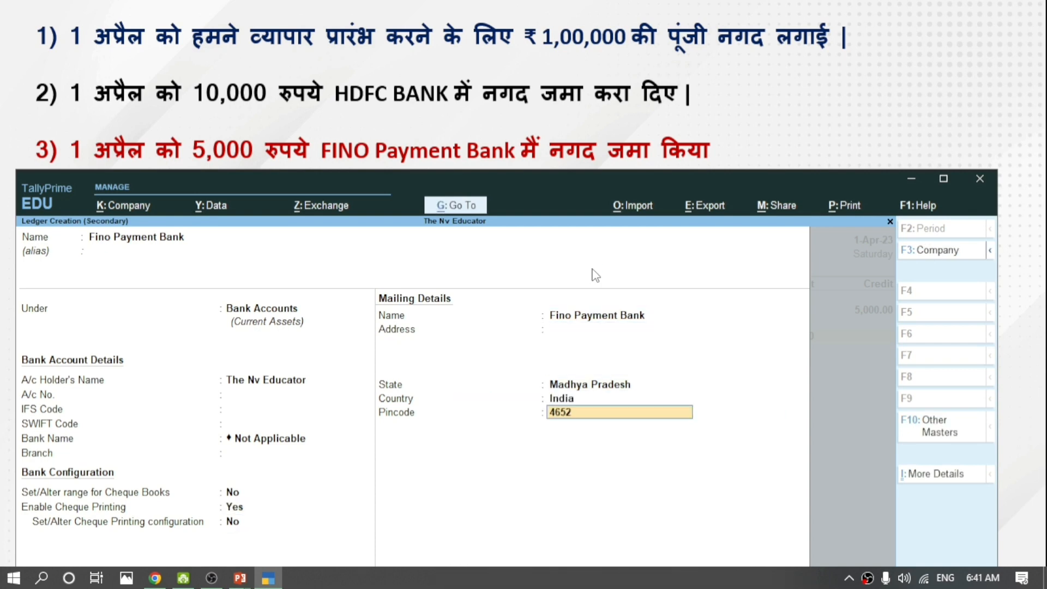
key(BackSpace)
text(440)
key(ctrl+a)
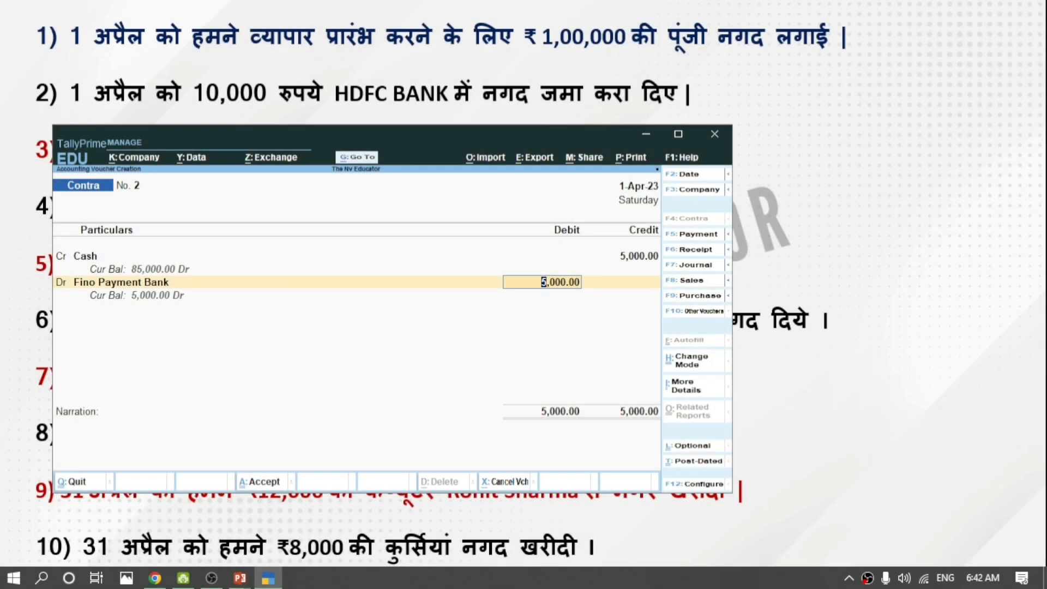
Record the 5,000 deposit's cash denominations as ten 500 notes.
key(Return)
key(Return)
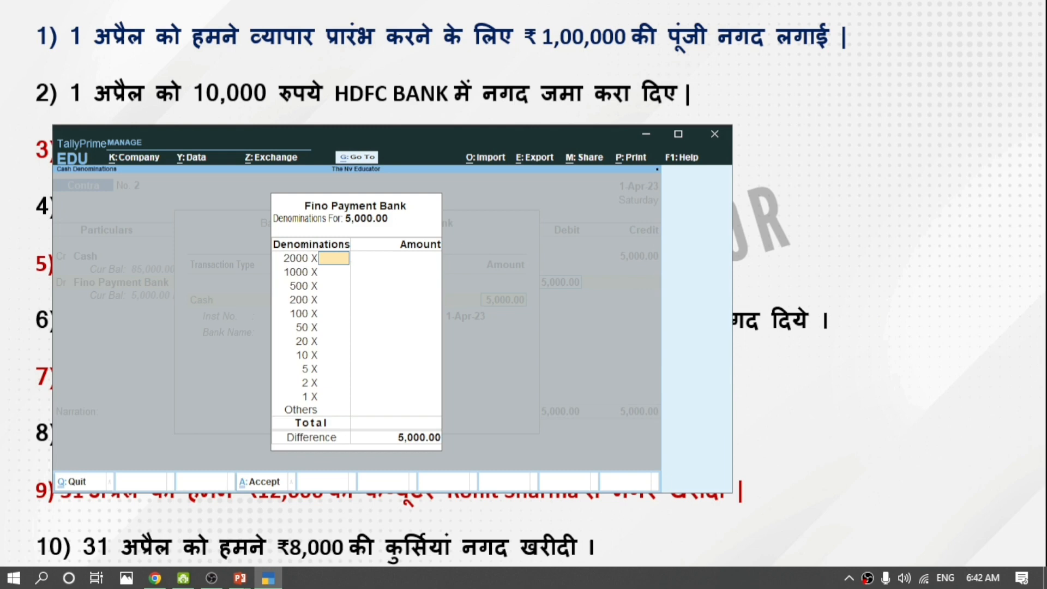
key(Return)
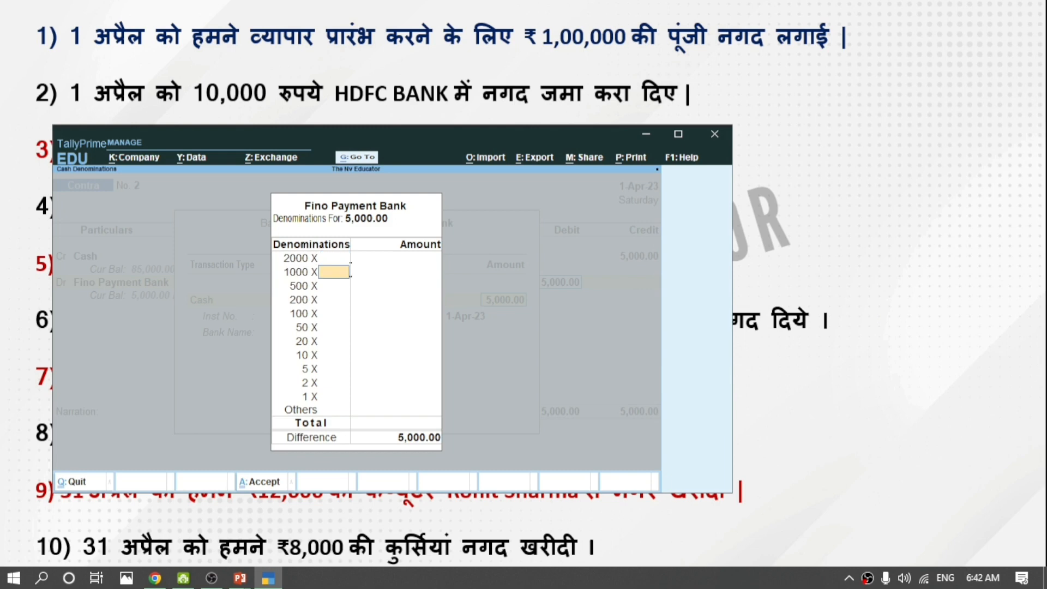
key(Return)
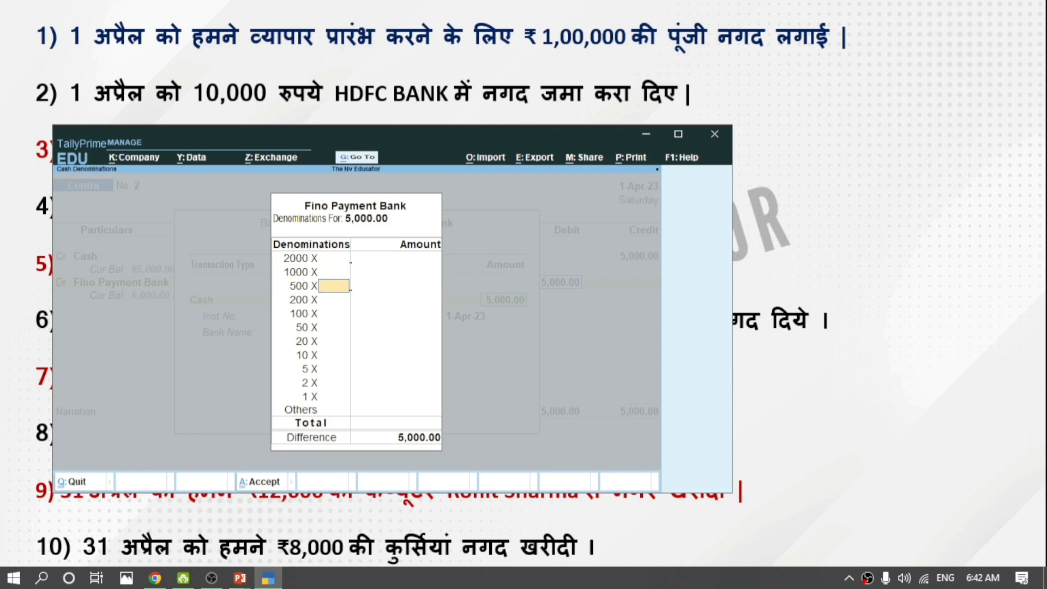
text(10)
key(Return)
key(Return)
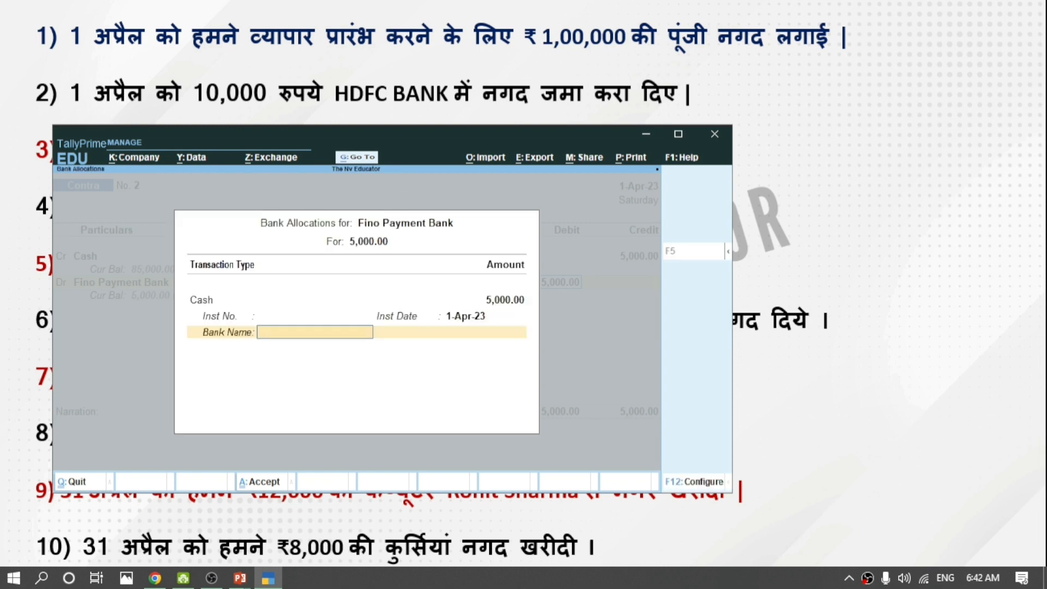
Specify Fino Payment Bank in the bank allocation and save contra voucher No. 2.
key(Down)
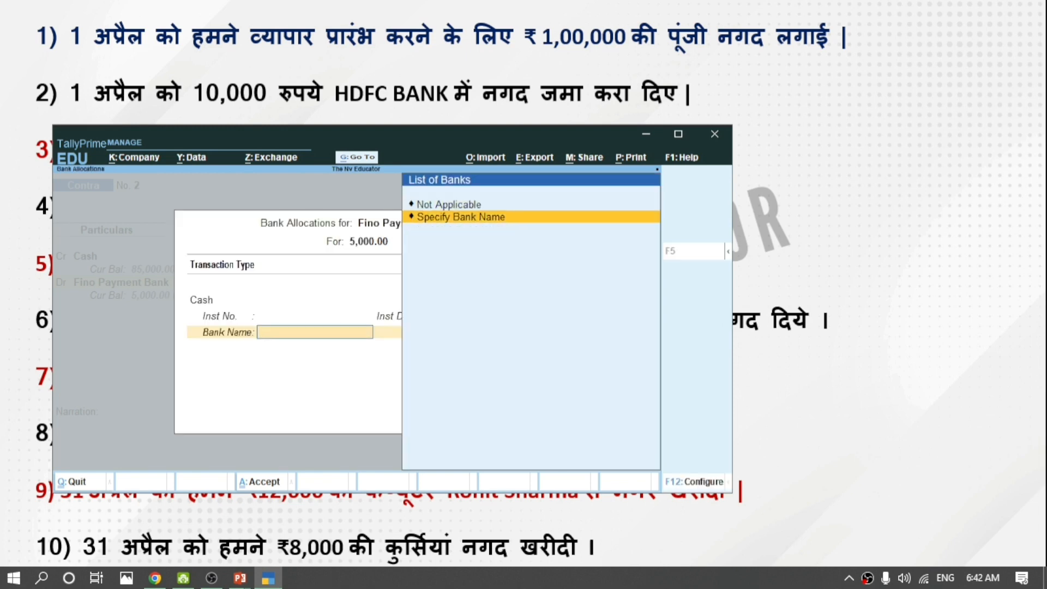
key(Return)
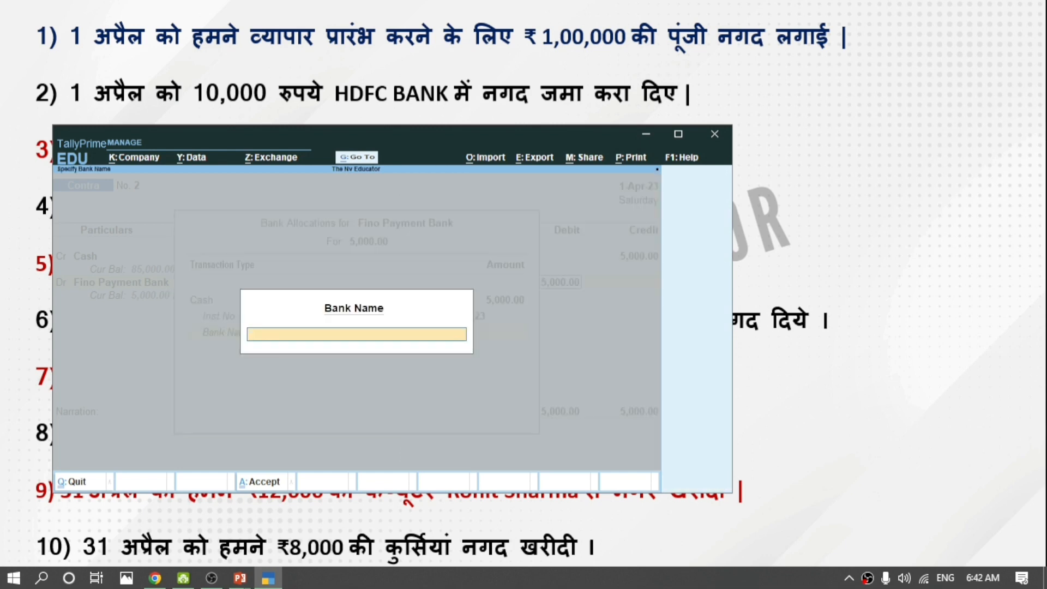
text(Fino Payment B)
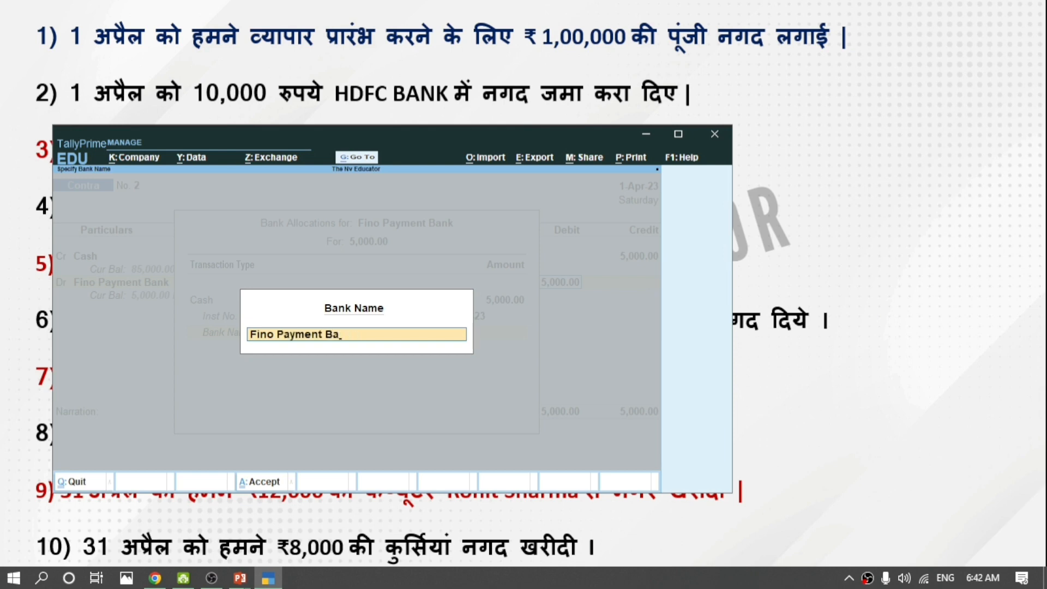
text(nk)
key(Return)
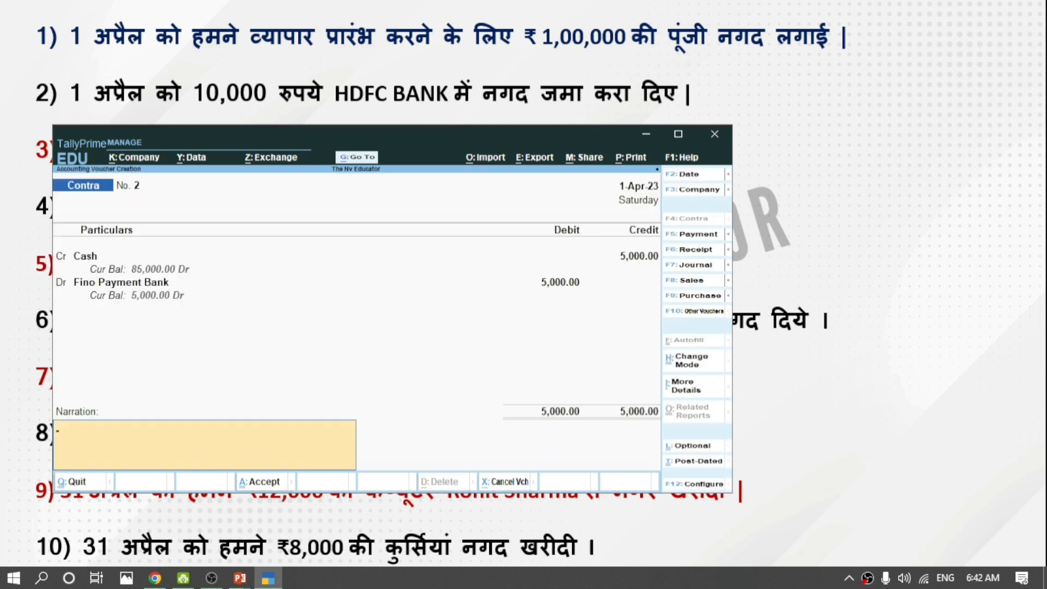
key(Return)
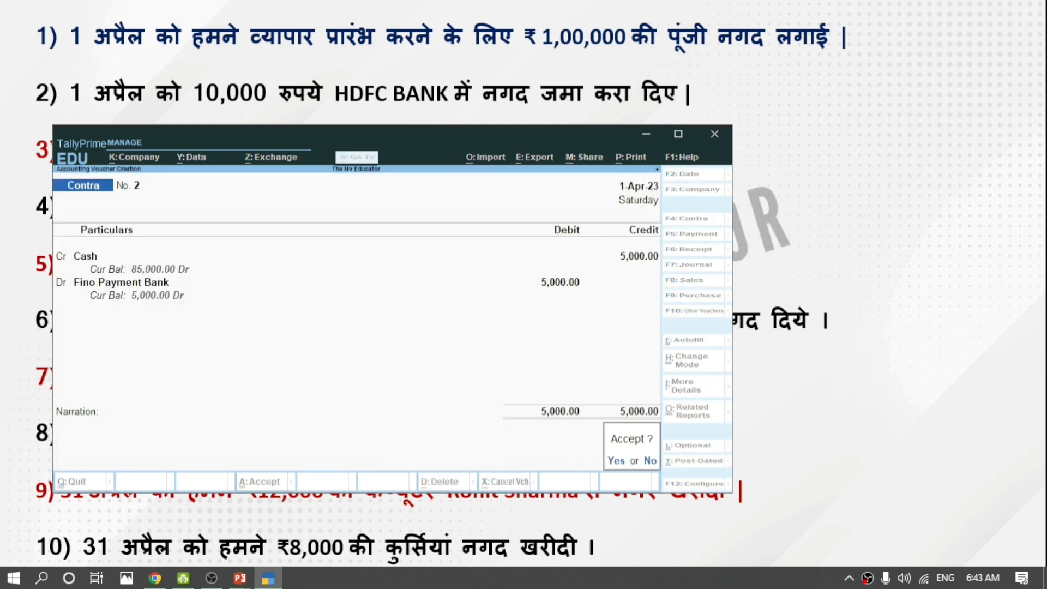
key(Return)
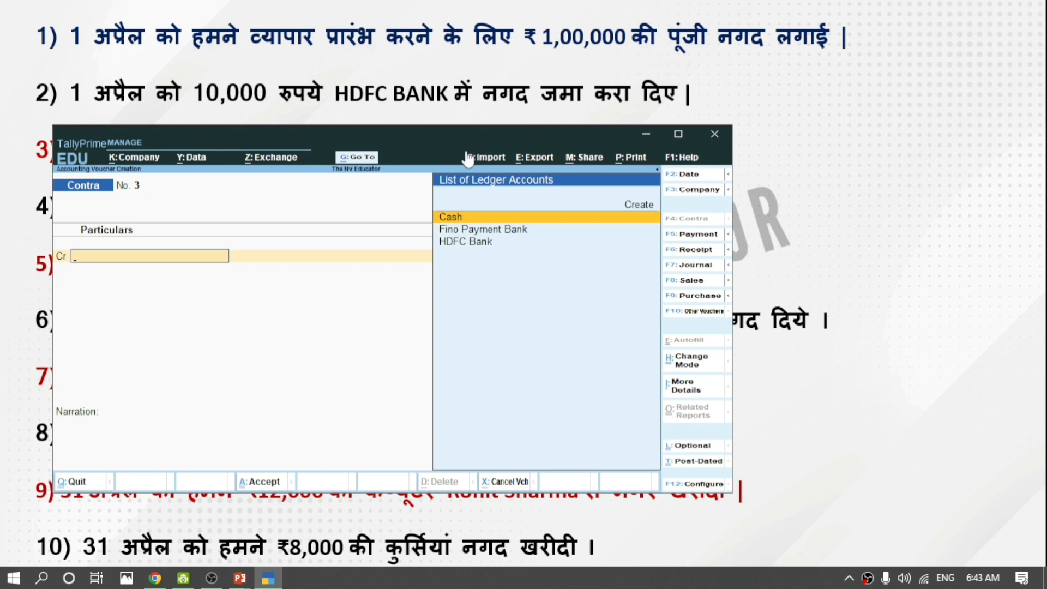
Credit Cash 2,000 in contra voucher No. 3.
drag(430, 140, 427, 246)
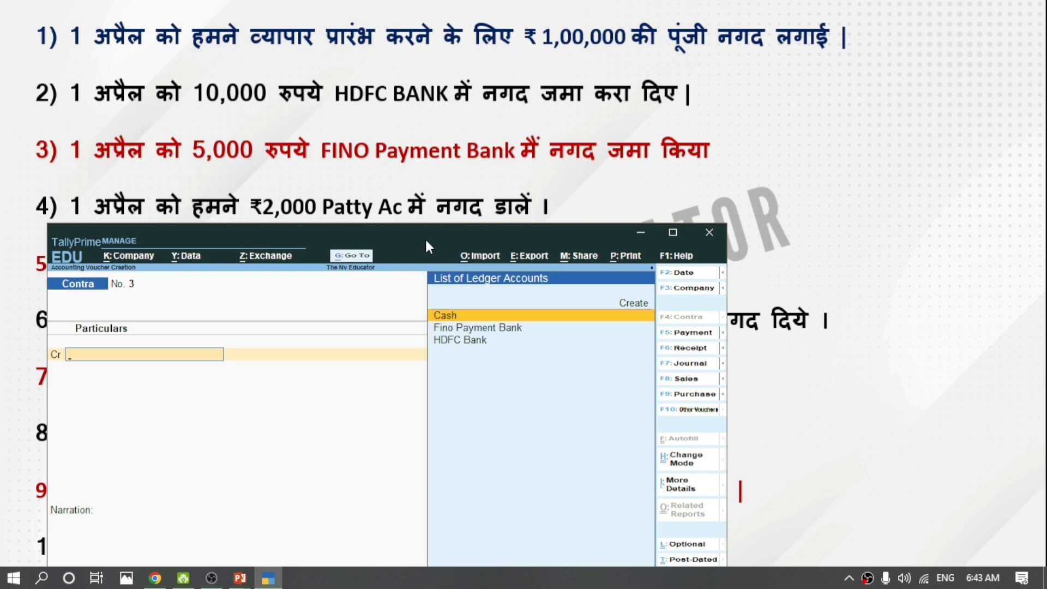
drag(426, 241, 492, 240)
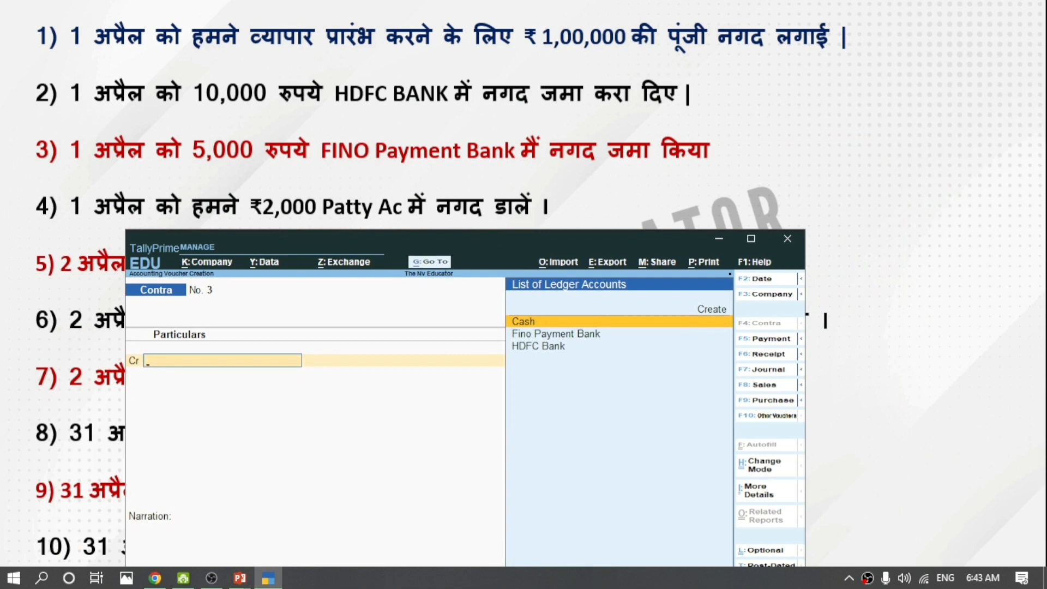
key(Return)
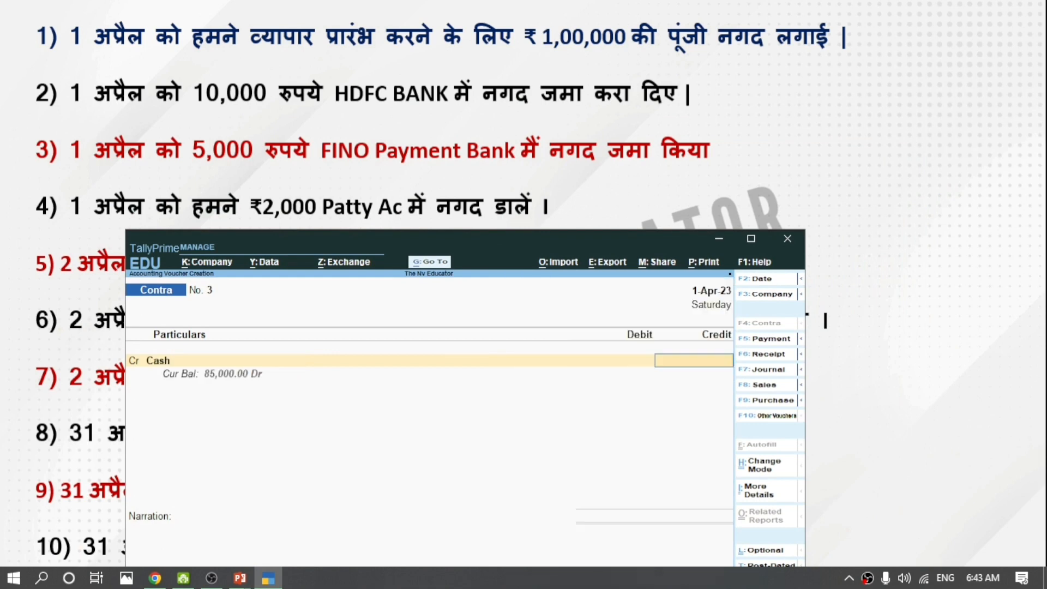
text(2000)
key(Return)
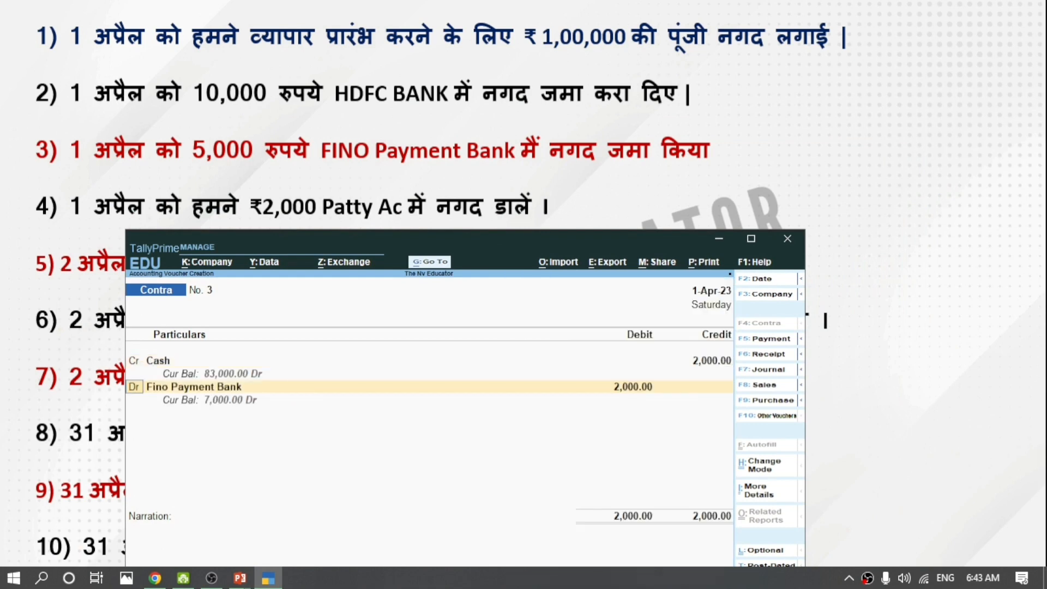
Start a new debit ledger from the voucher, beginning its name with 'Pa'.
key(Return)
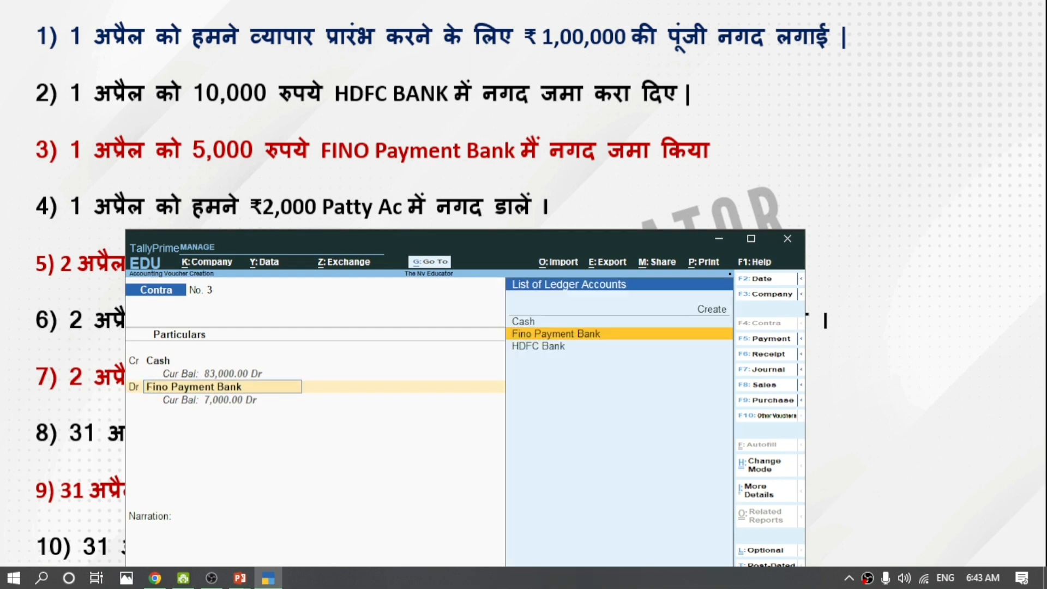
key(alt+c)
text(Pa)
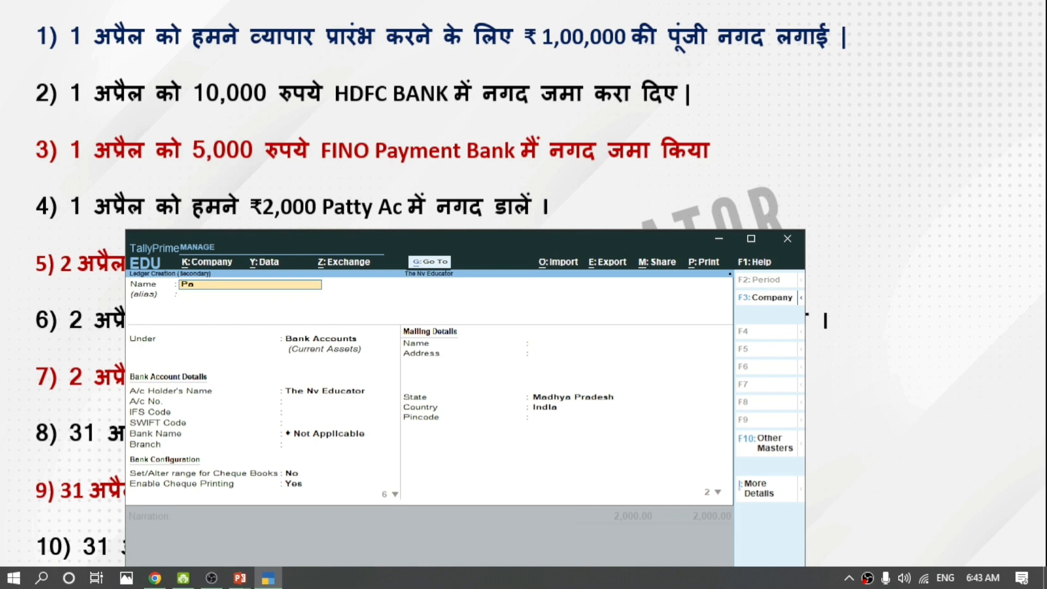
Create the Patty Cash ledger under the Cash-in-Hand group.
key(BackSpace)
key(BackSpace)
text(Pat)
text(ty a)
text(ash)
key(Return)
key(Return)
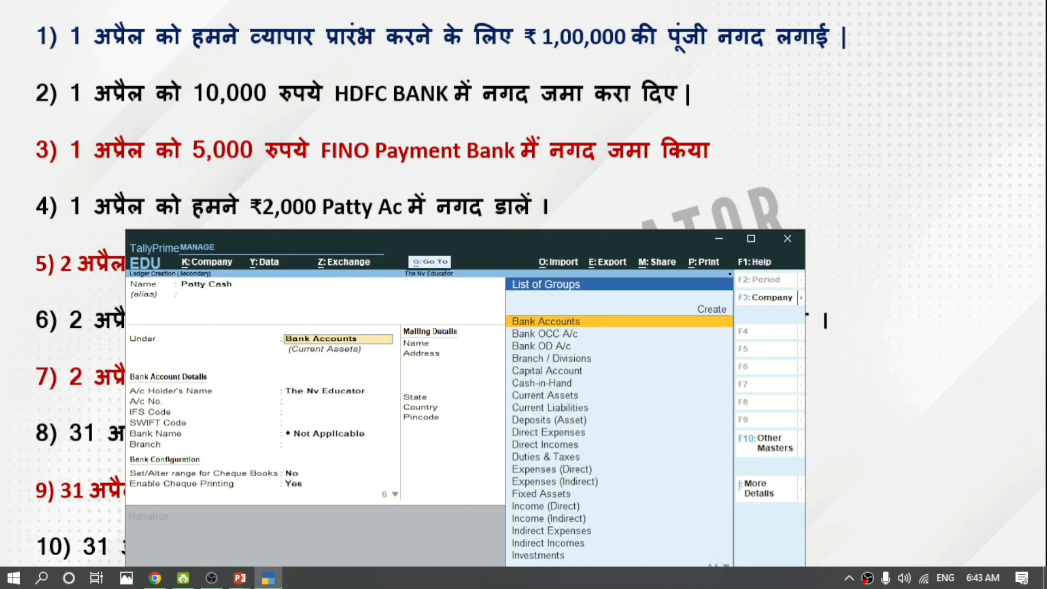
text(Cash)
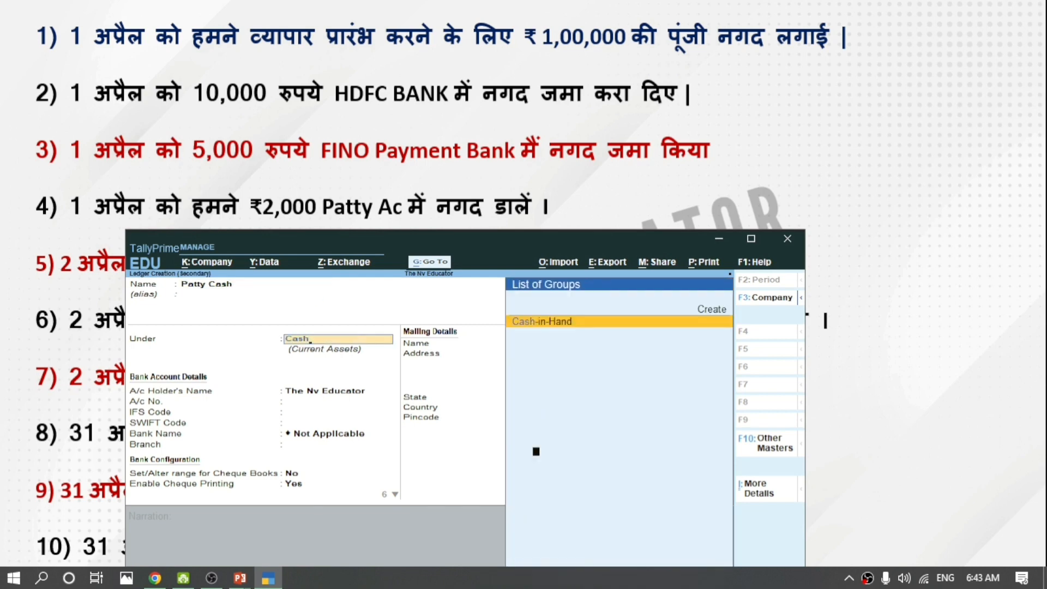
key(Return)
key(Return)
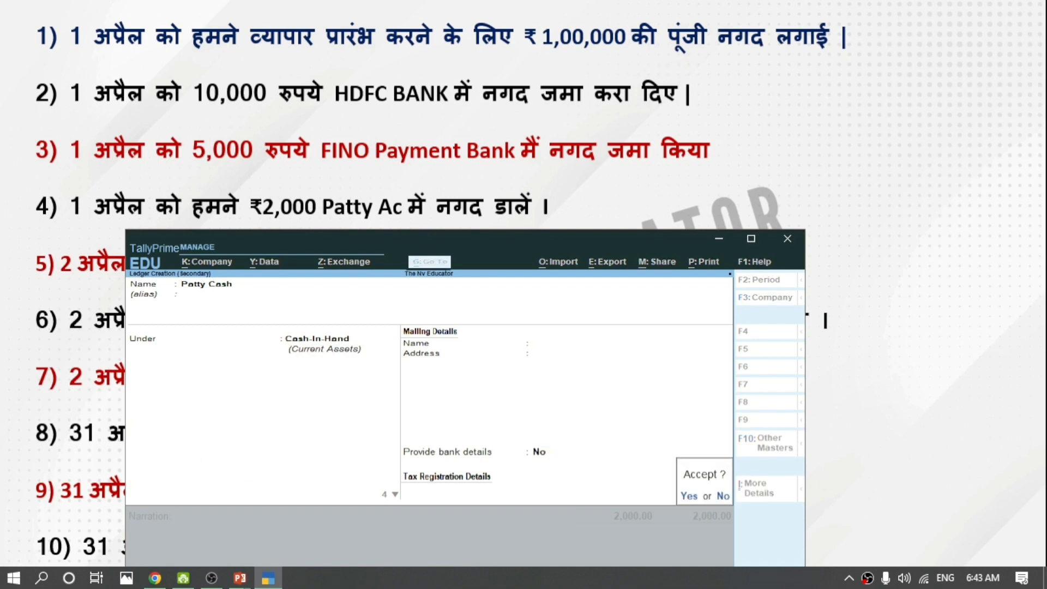
key(Return)
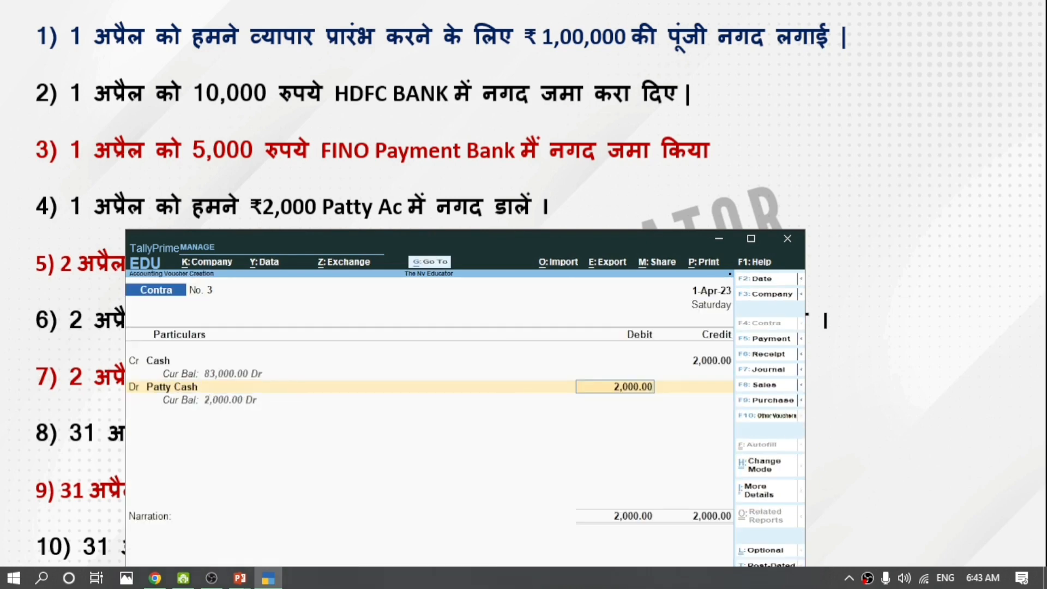
Save the 2,000 contra debit to Patty Cash without narration, then return to the slide.
click(756, 242)
key(Return)
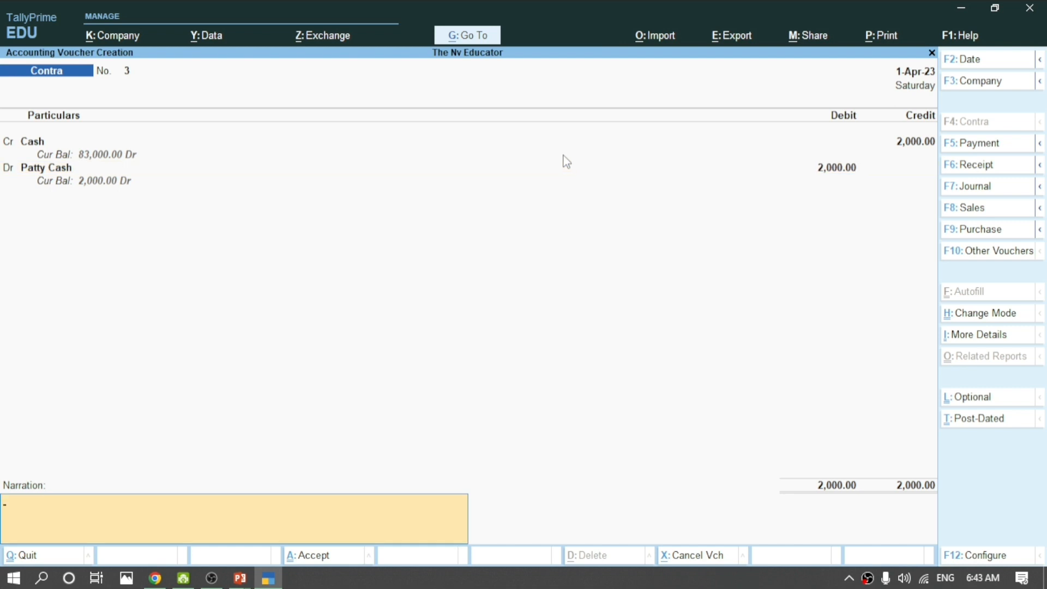
key(Return)
key(Return)
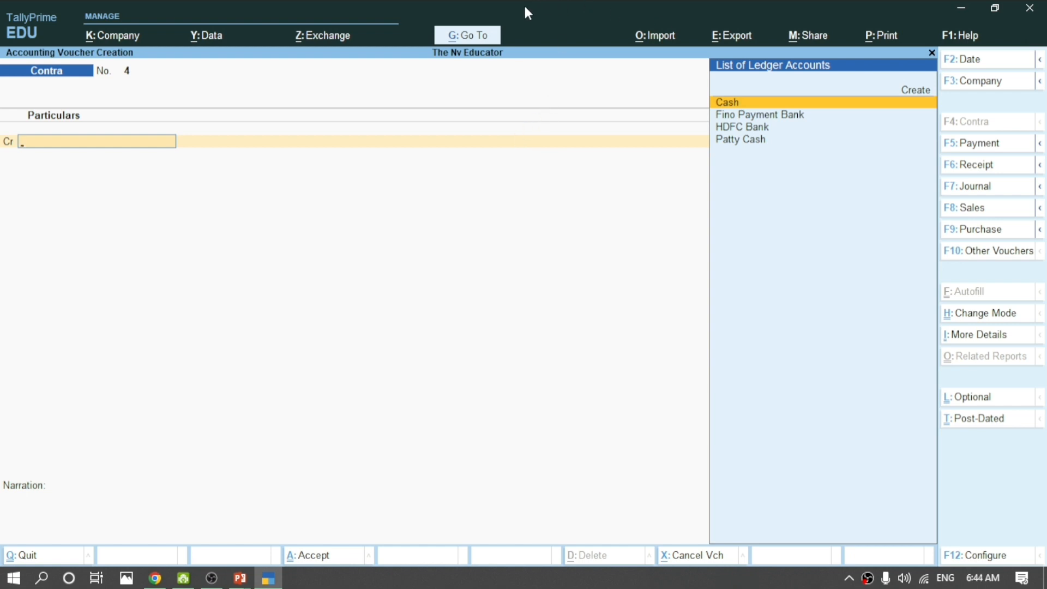
key(alt+Tab)
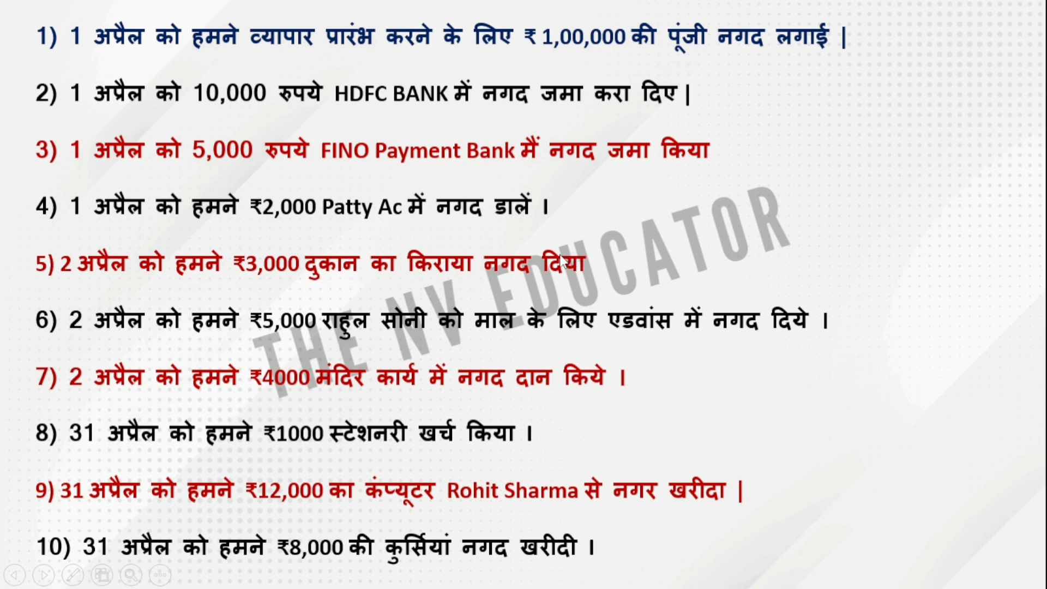
Bring TallyPrime back full-screen and switch from Contra to a Payment voucher.
key(super+Tab)
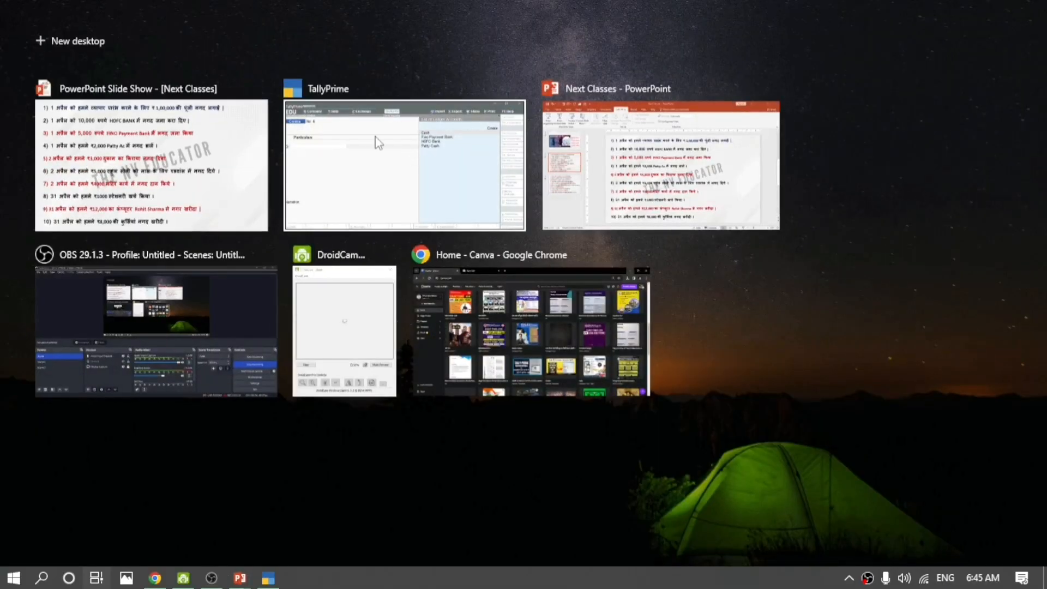
click(381, 173)
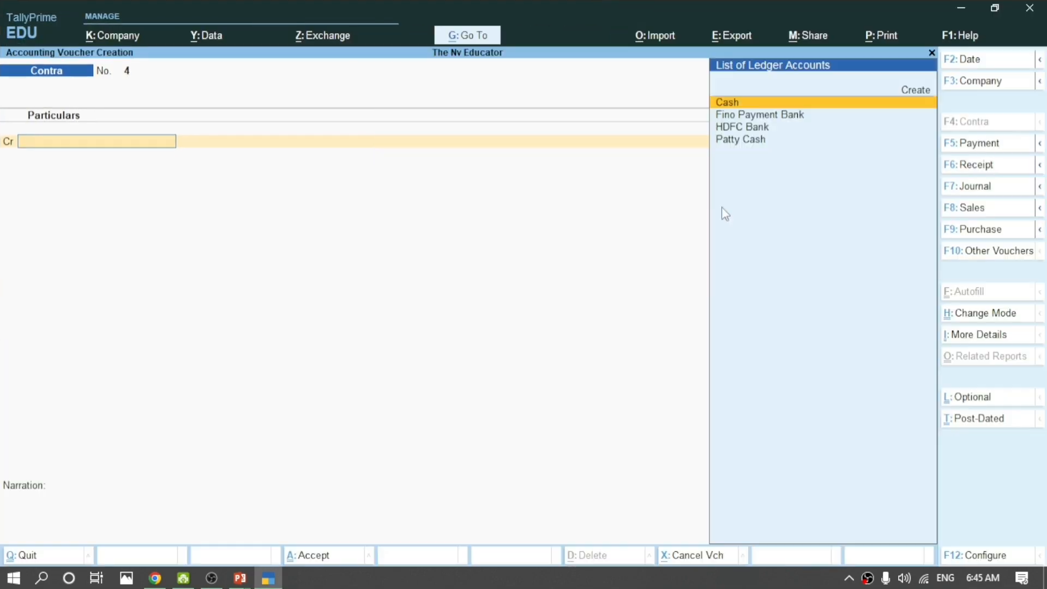
click(822, 183)
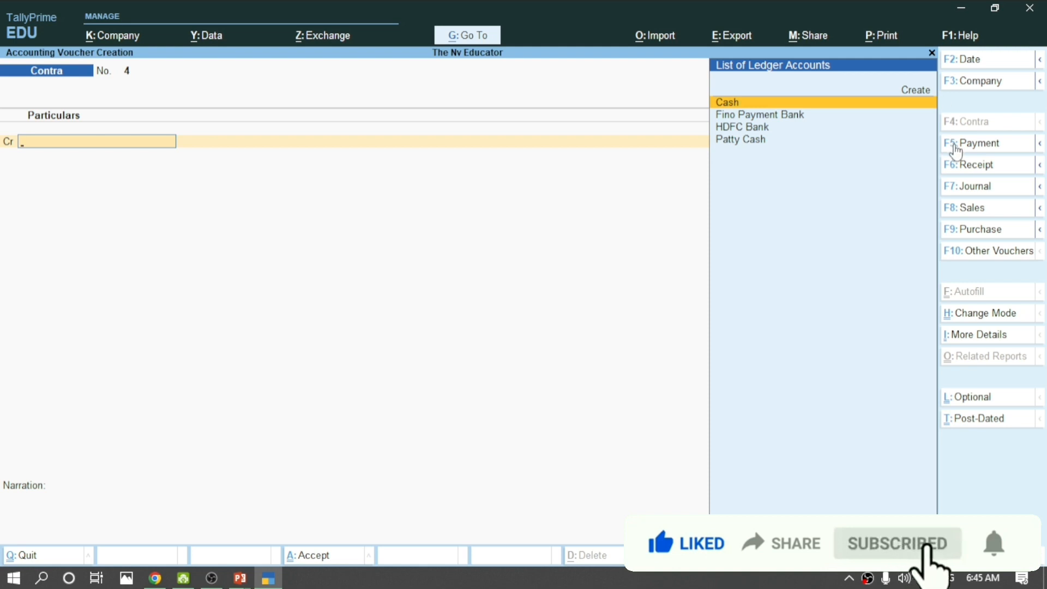
click(958, 145)
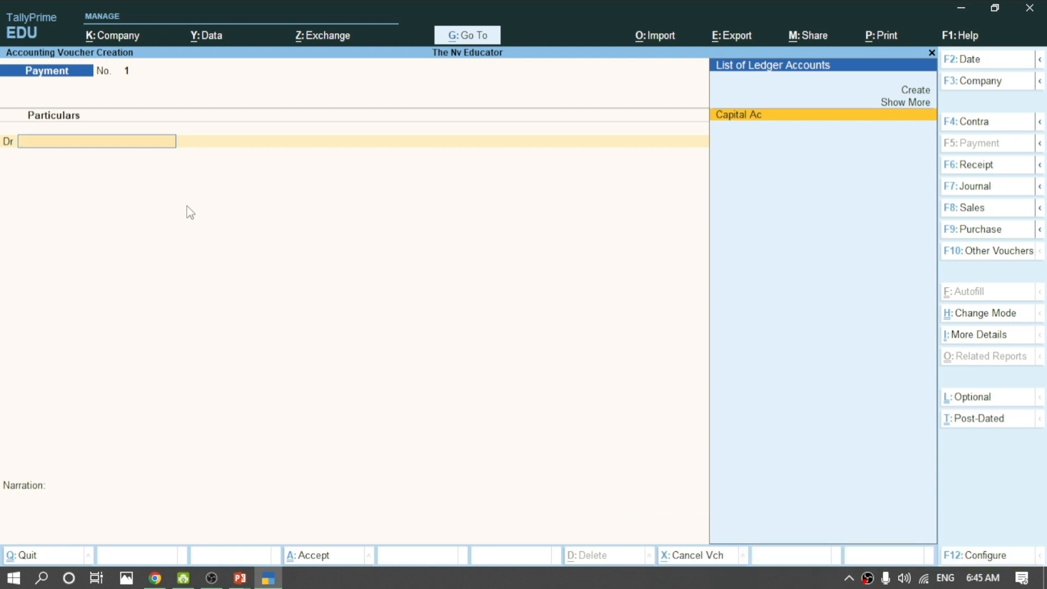
Create the Shop Rent Ac ledger under Indirect Expenses.
key(alt)
key(alt+c)
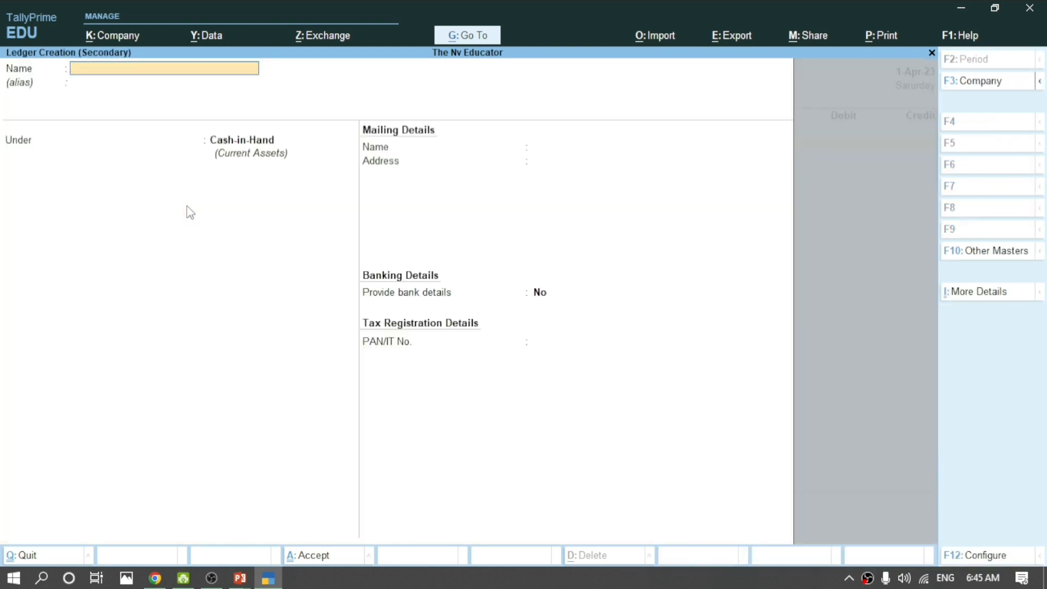
text(Shop Rentac)
key(BackSpace)
key(BackSpace)
text(Ac)
key(Return)
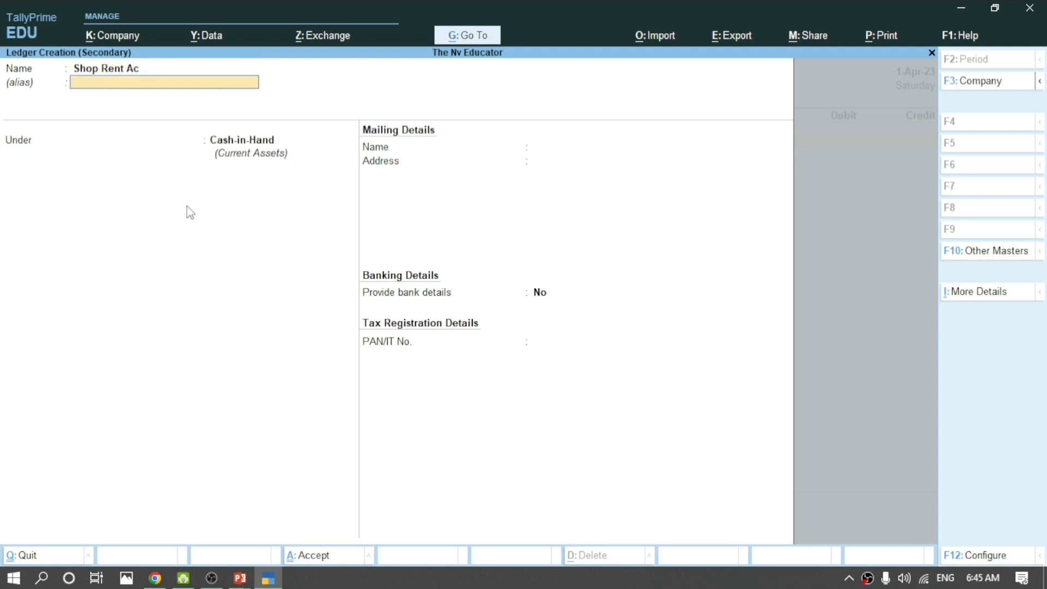
key(Return)
text(I)
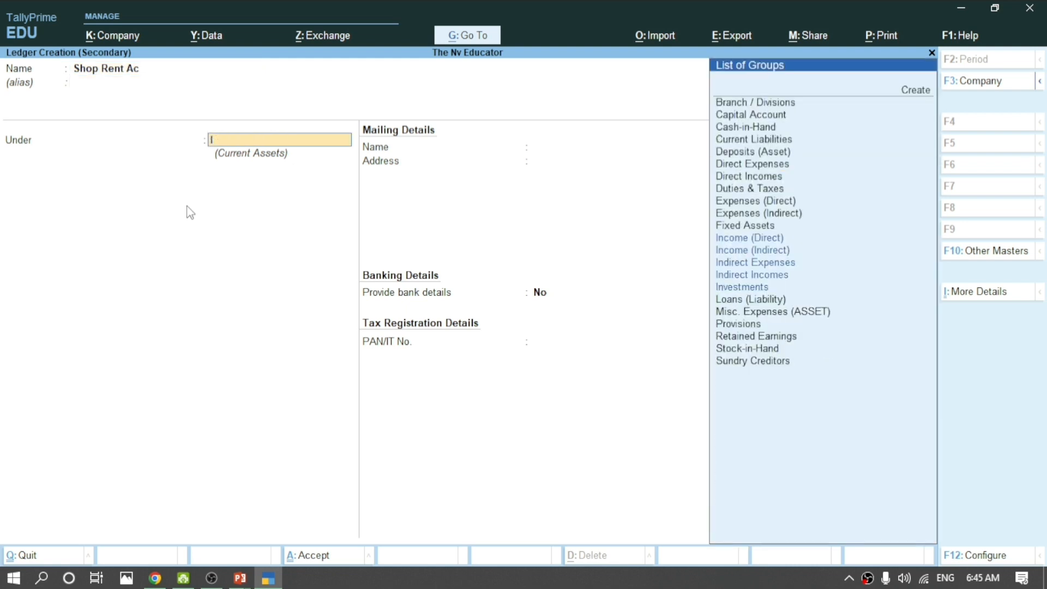
text(nd)
key(Up)
key(Up)
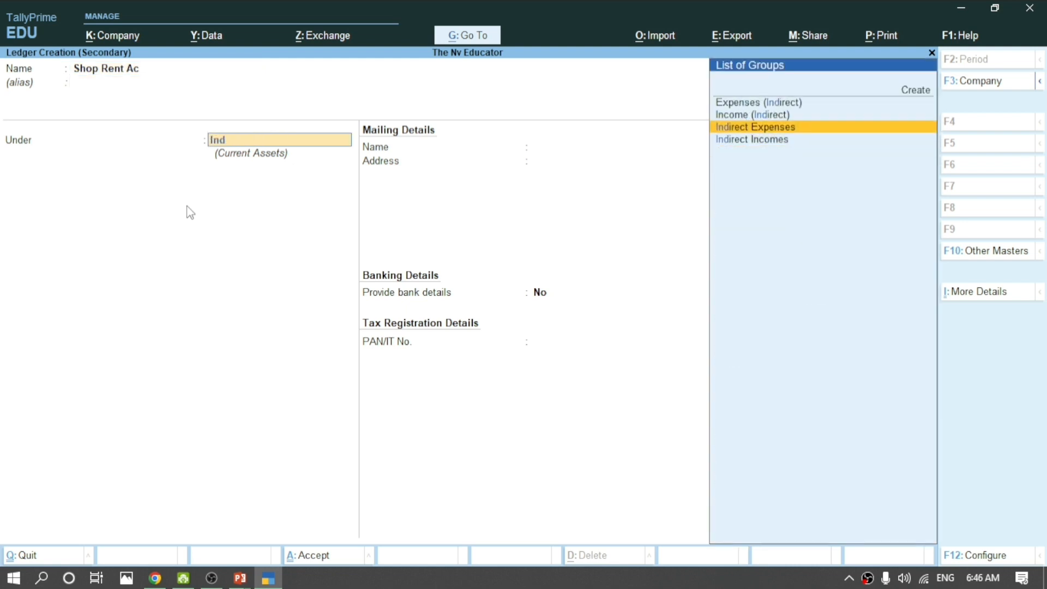
key(Return)
key(Return)
key(ctrl+a)
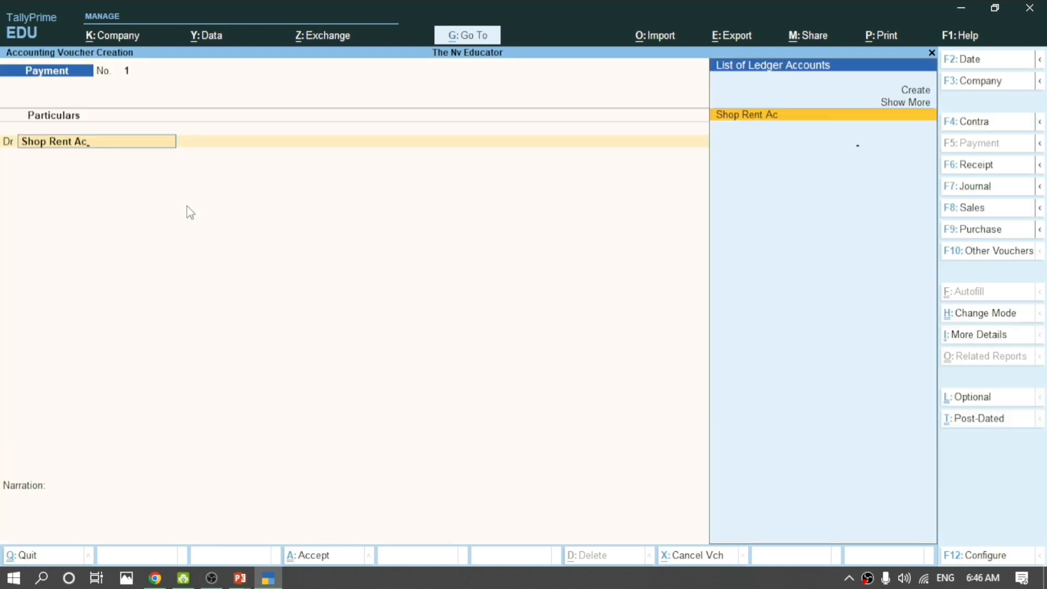
key(Return)
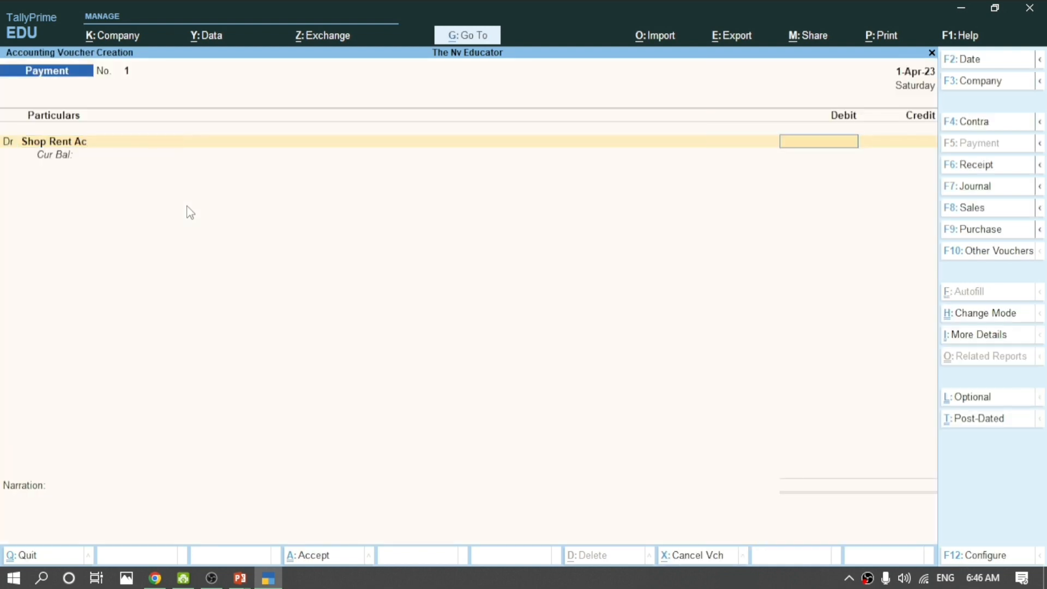
Debit Shop Rent Ac 3,000 against Cash and save the payment voucher.
text(3000)
key(Return)
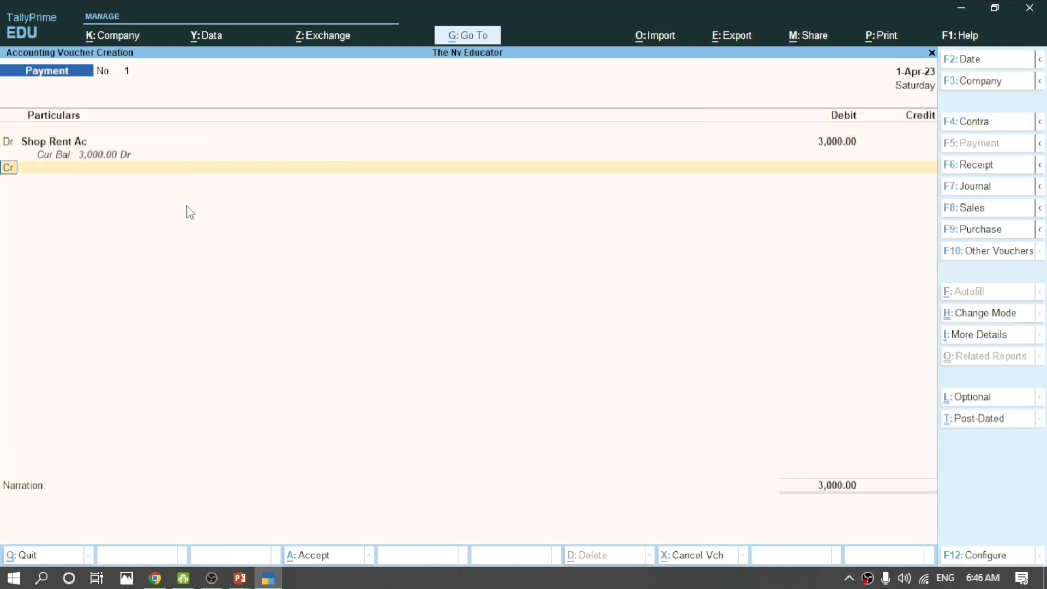
key(Return)
text(C)
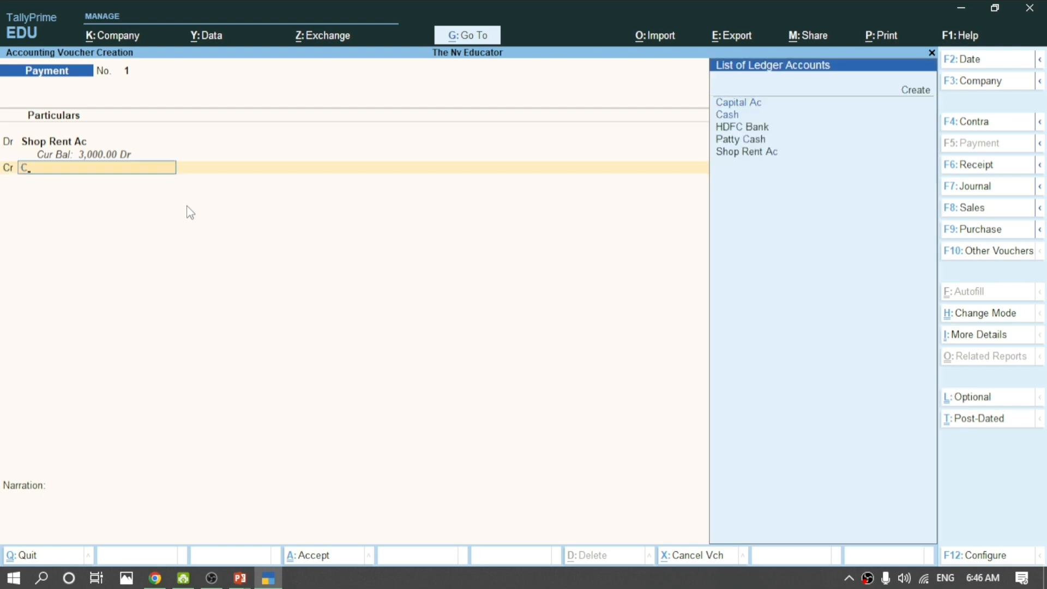
key(Down)
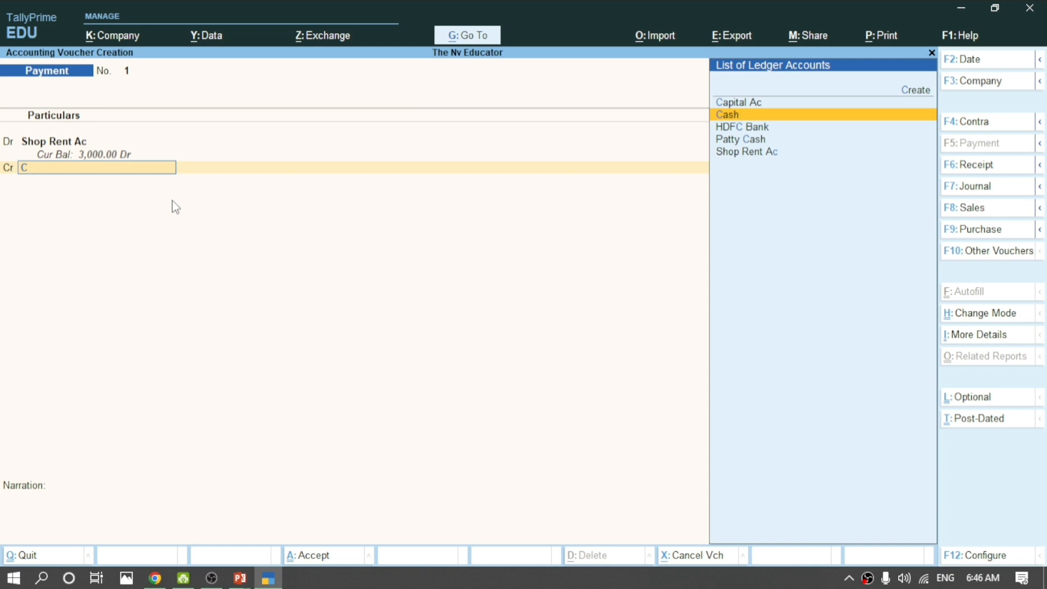
key(Return)
key(Return)
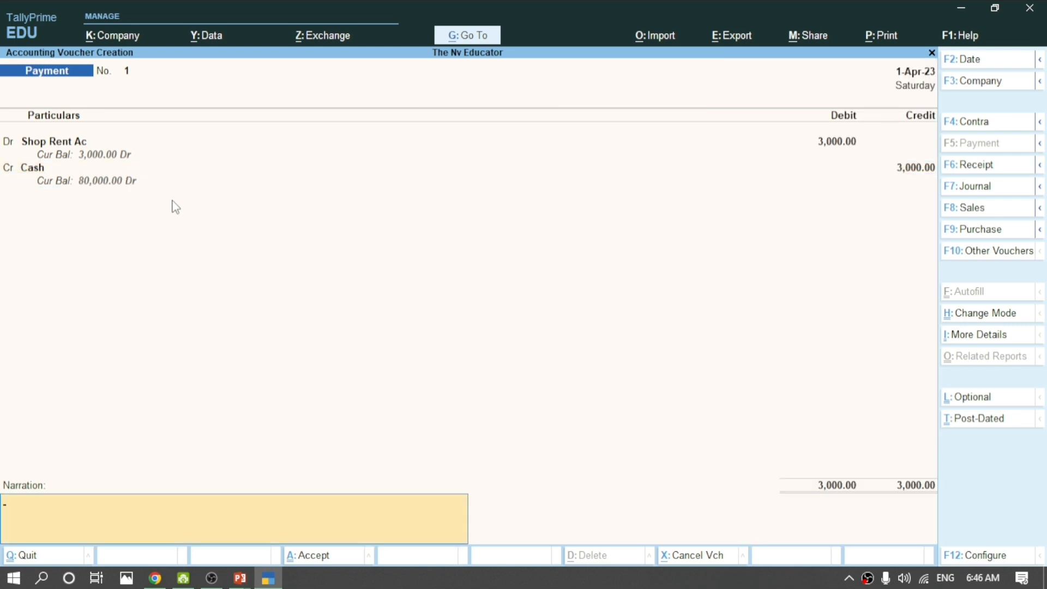
key(Return)
key(Return)
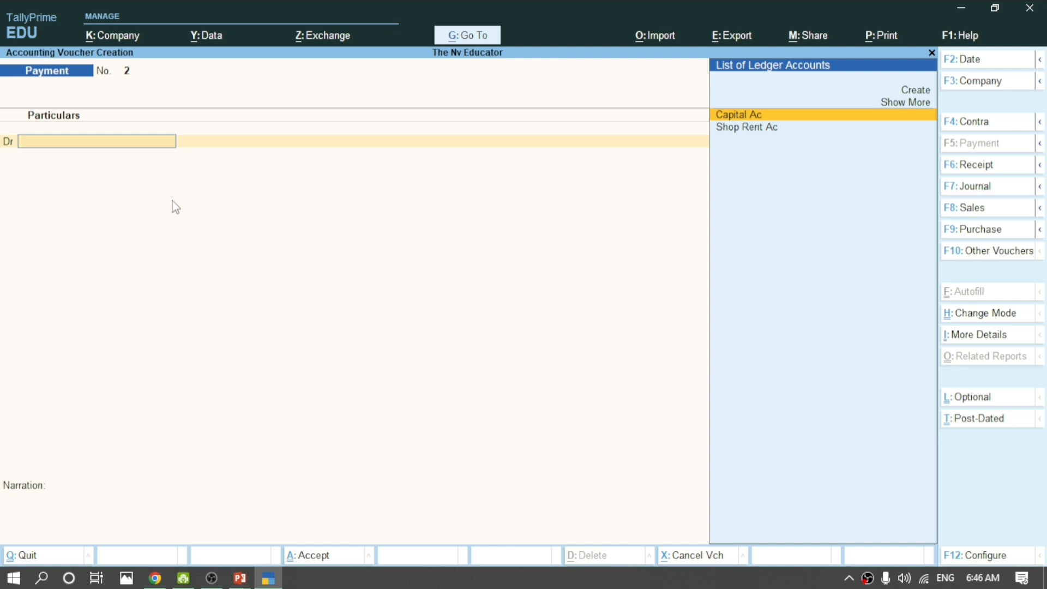
Create the employee's advance ledger under Loans & Advances (Asset).
key(alt+c)
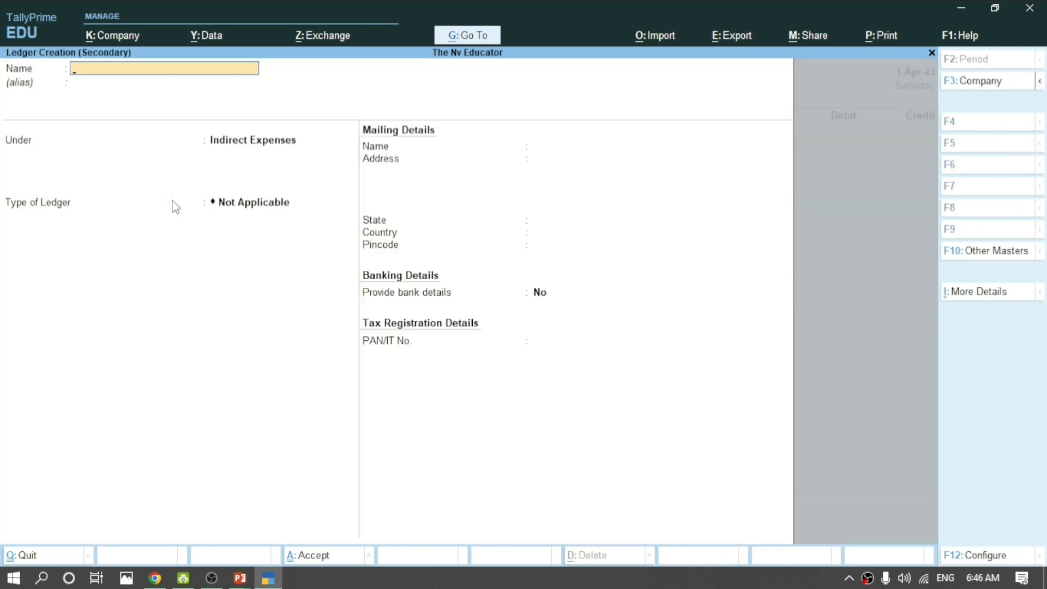
key(Return)
key(Return)
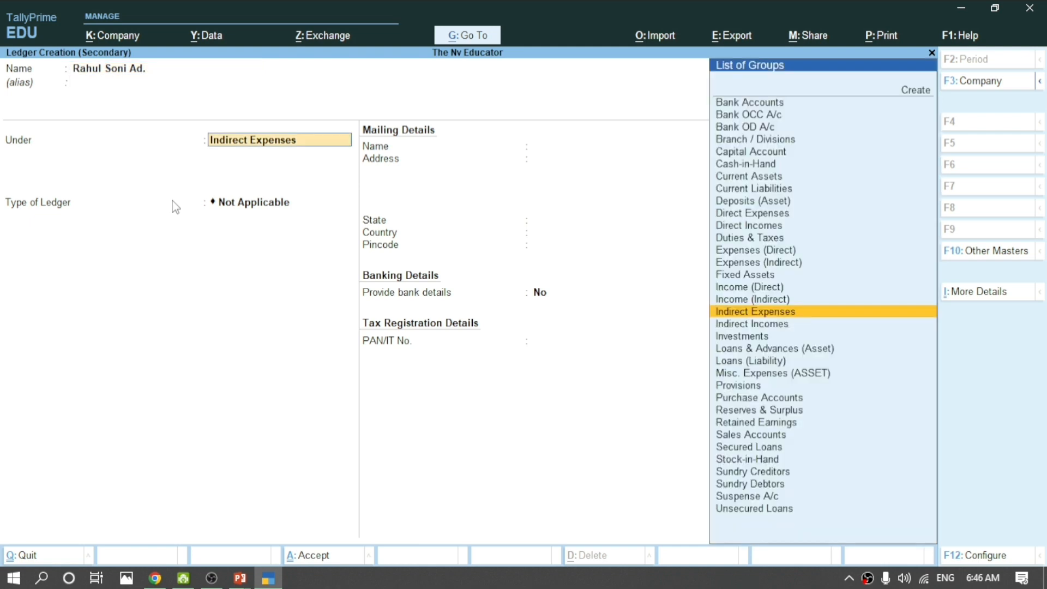
text(Loa)
key(Return)
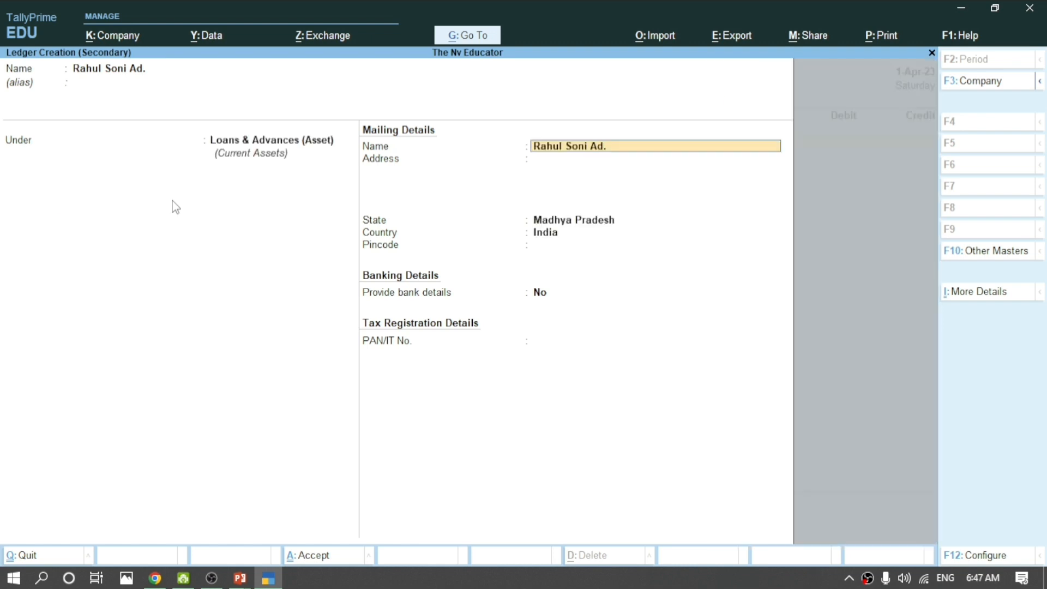
key(Return)
key(Return)
key(Return)
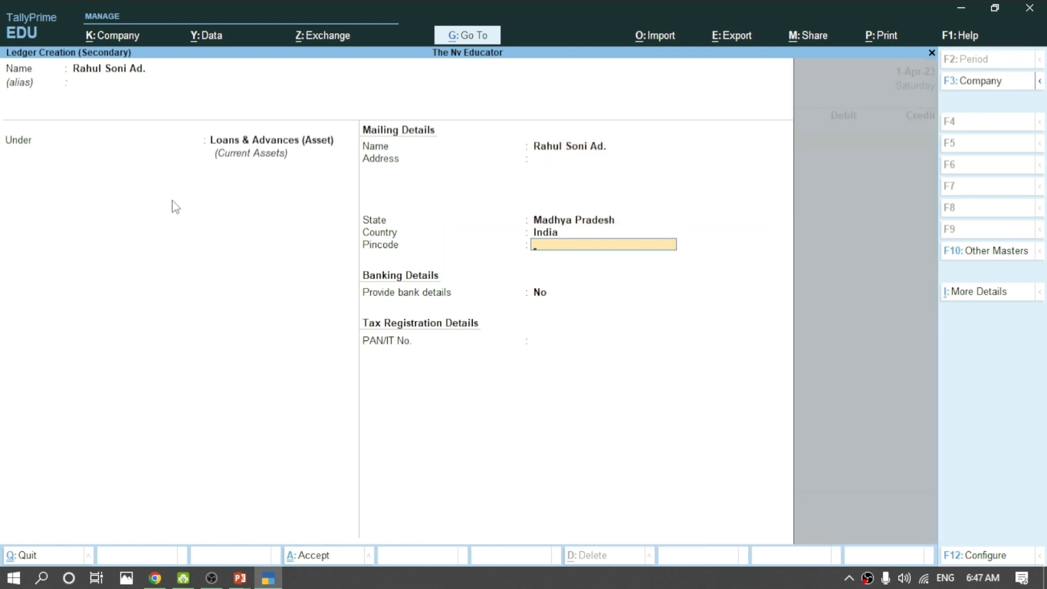
key(Return)
key(Return)
key(Return)
key(Return)
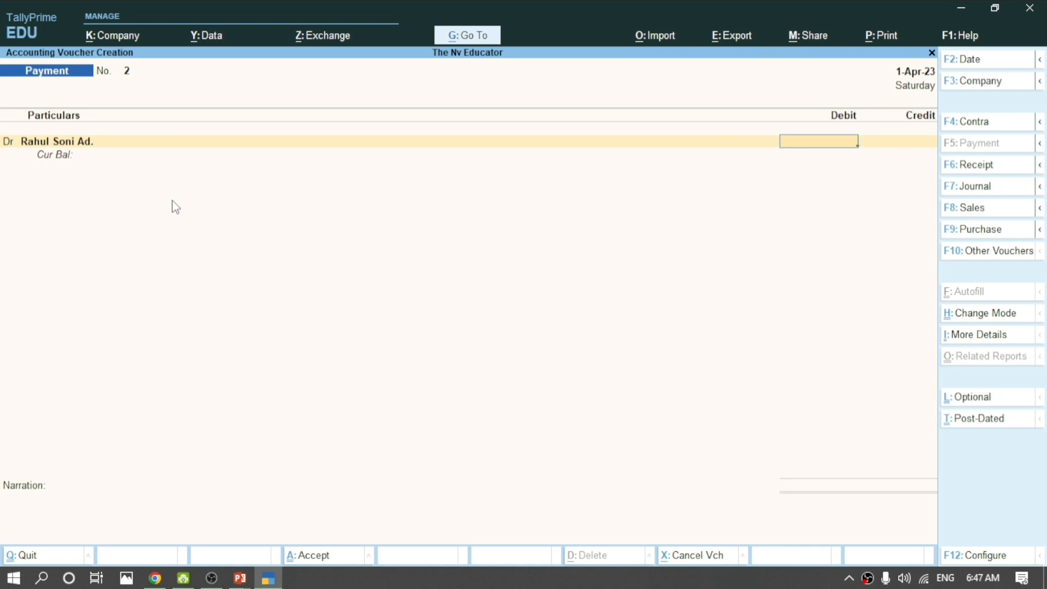
Debit the advance ledger 5,000 and credit Cash 5,000.
text(5000)
key(Return)
key(Return)
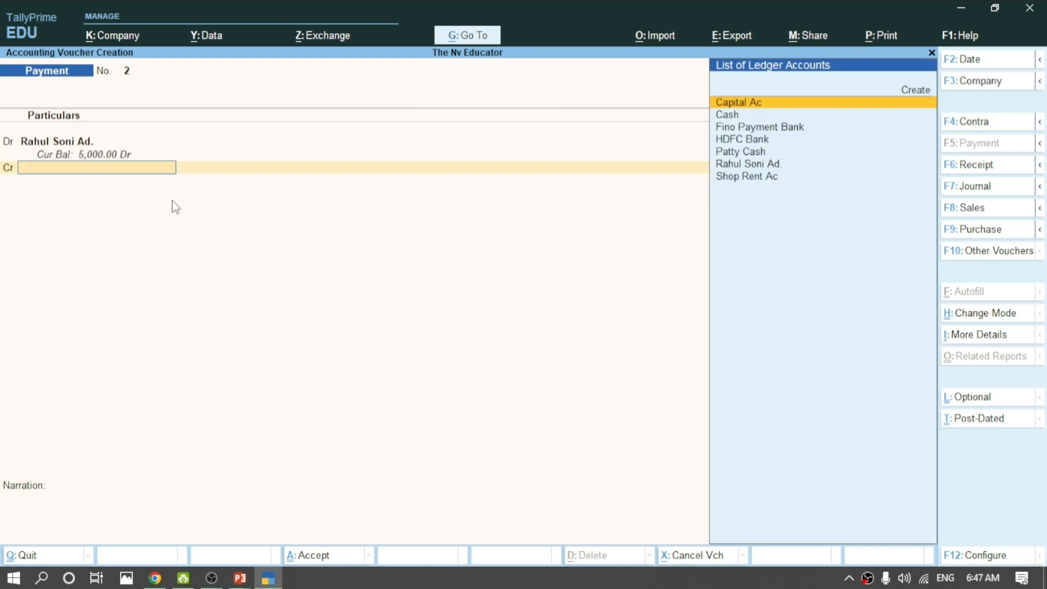
key(Down)
key(Return)
key(Return)
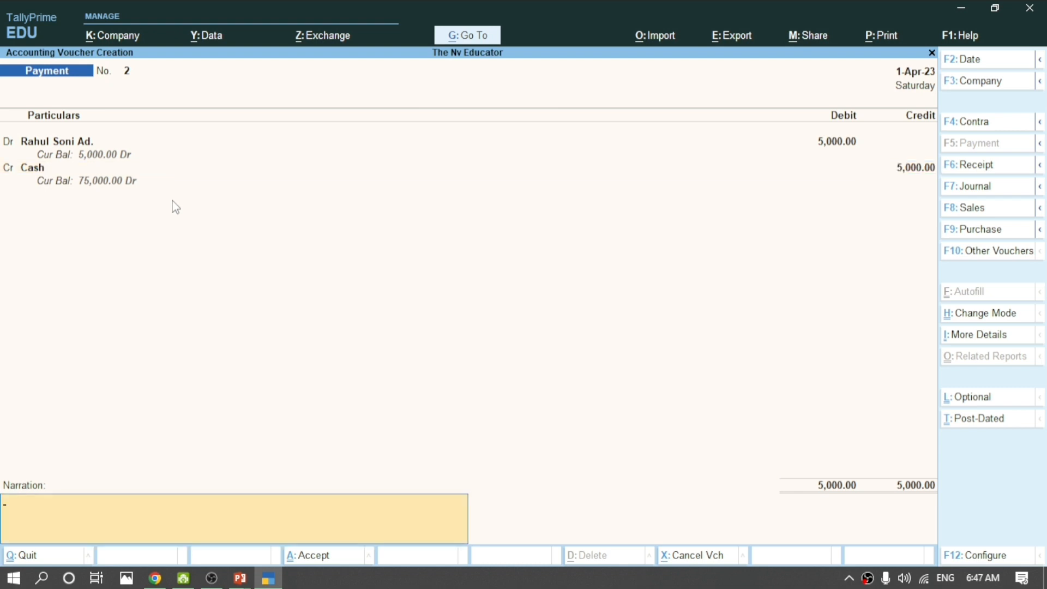
key(Return)
key(Return)
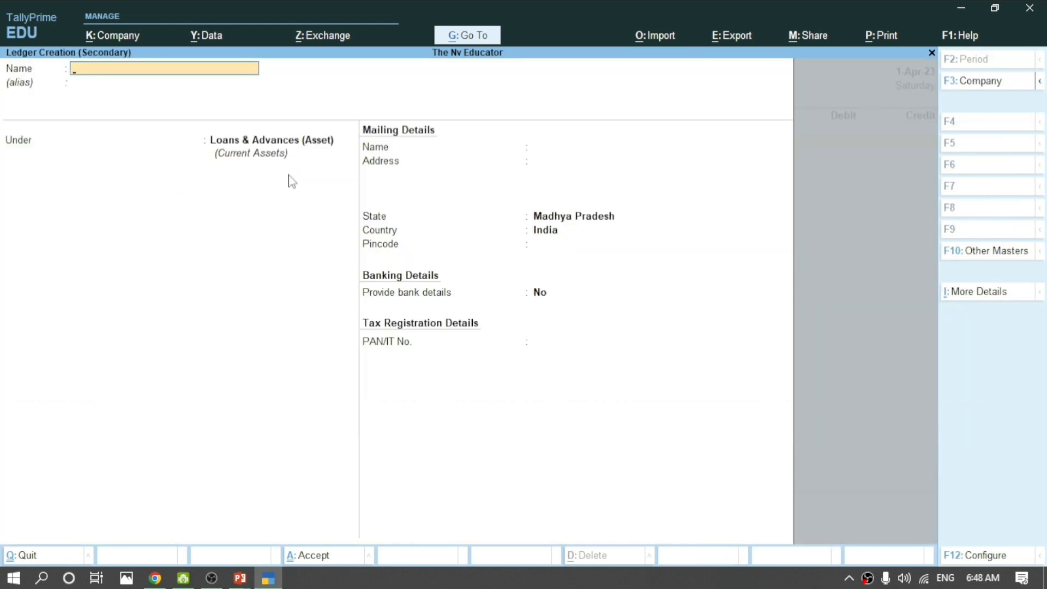
Create the Donation Pay ledger under Indirect Expenses.
text(Donation Pay)
key(Return)
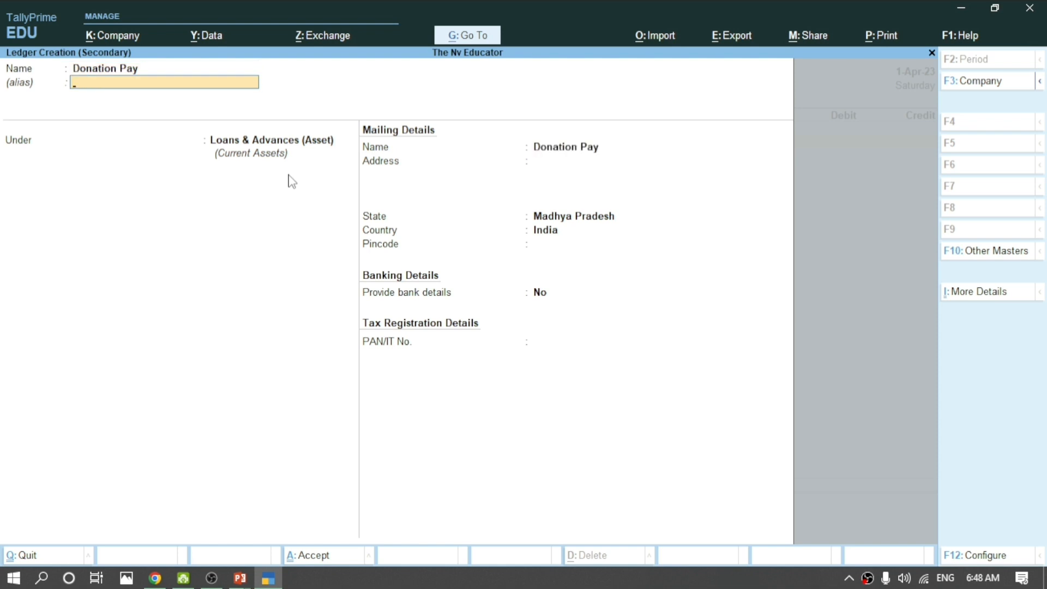
key(Return)
text(In)
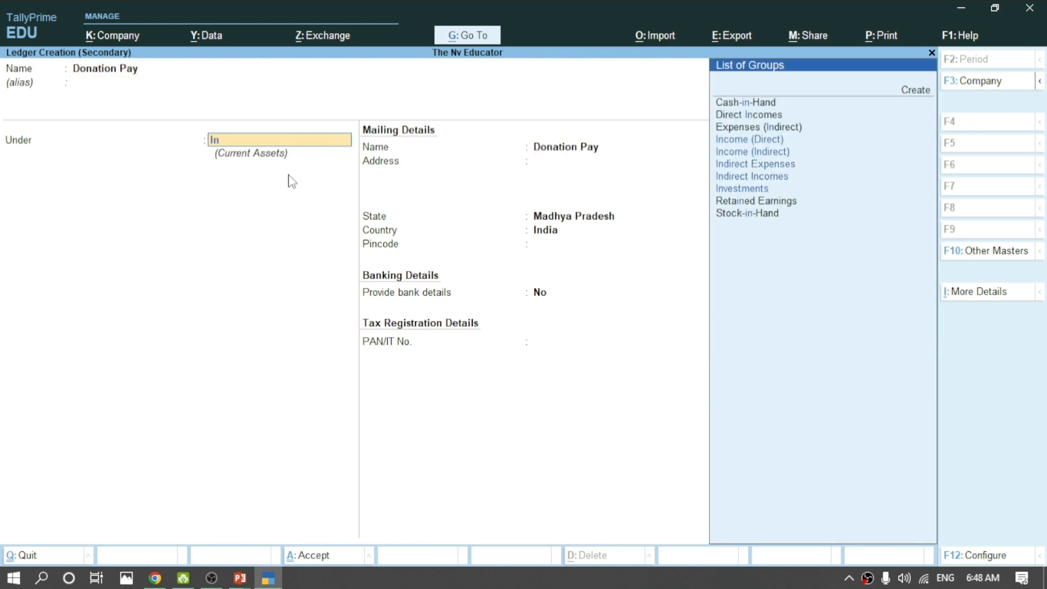
key(Down)
key(Down)
key(Down)
key(Down)
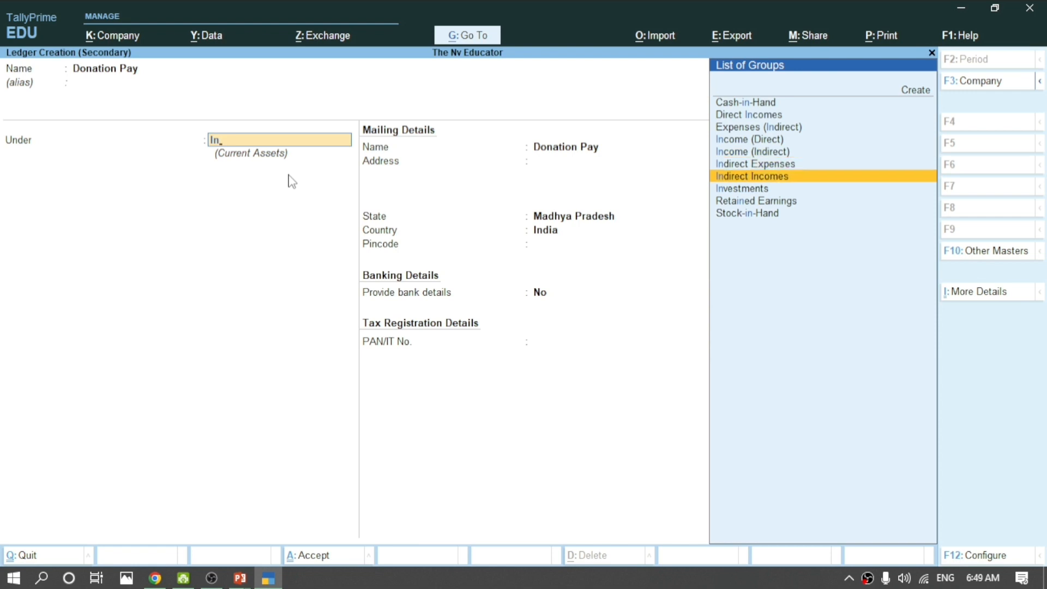
key(Up)
key(Down)
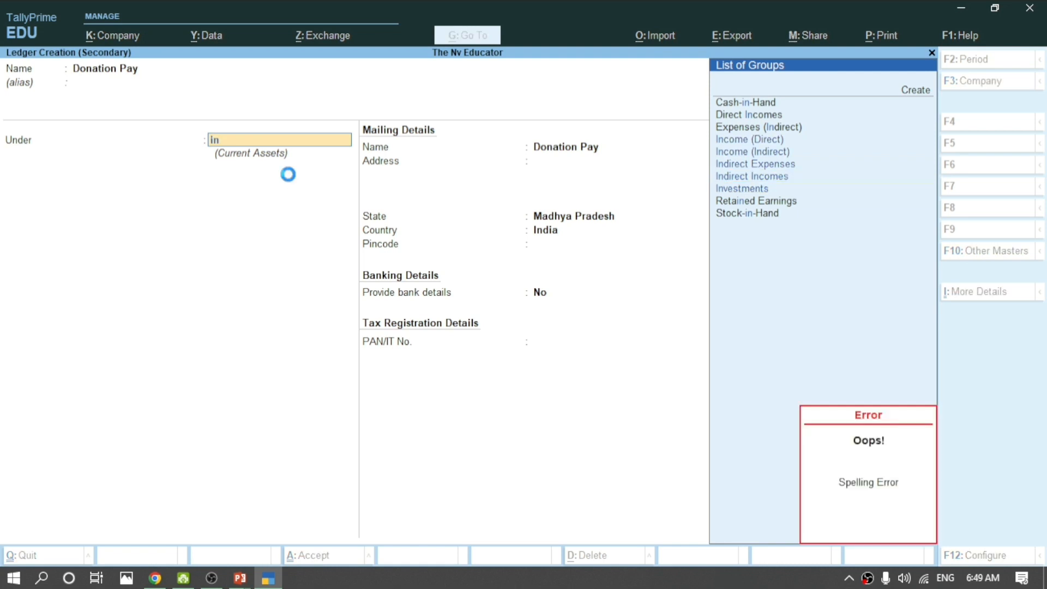
text(d)
key(Down)
key(Down)
key(Up)
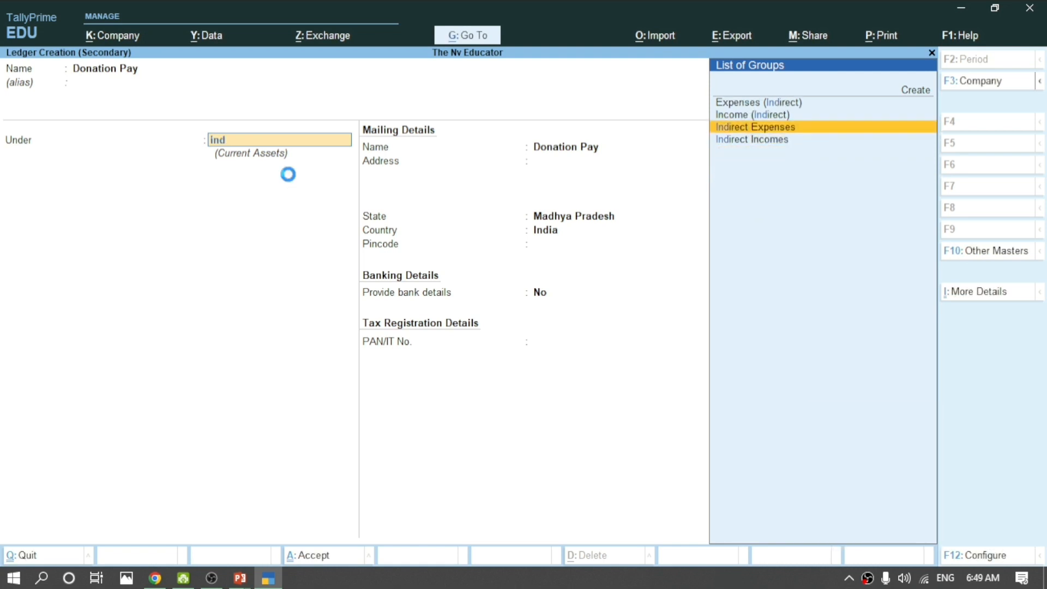
key(Return)
key(Return)
key(ctrl+a)
key(Return)
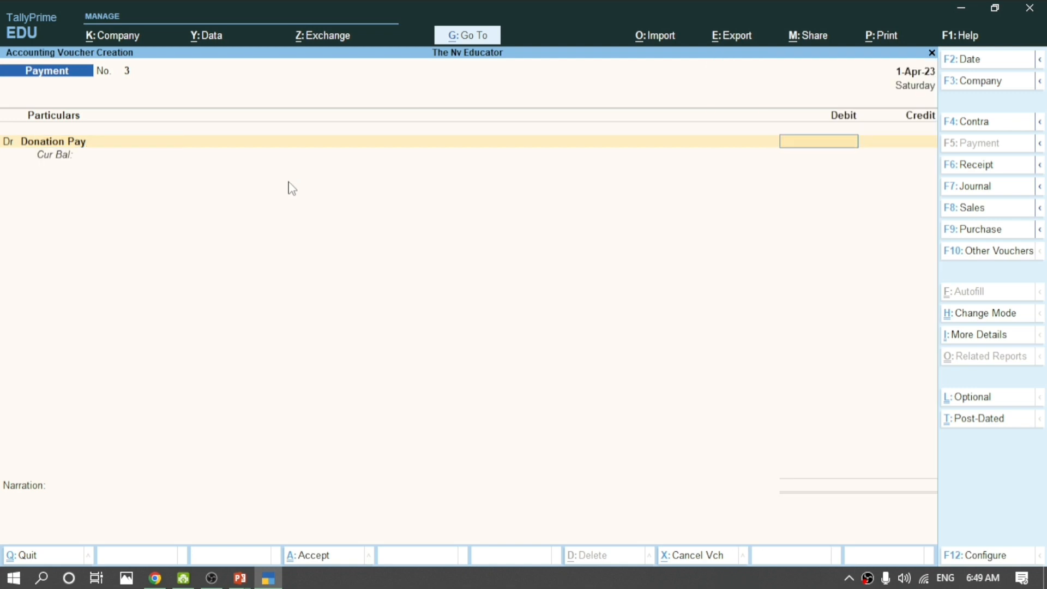
Debit Donation Pay 4,000 against Cash with narration 'temple donation payment'.
text(4000)
key(Return)
key(Return)
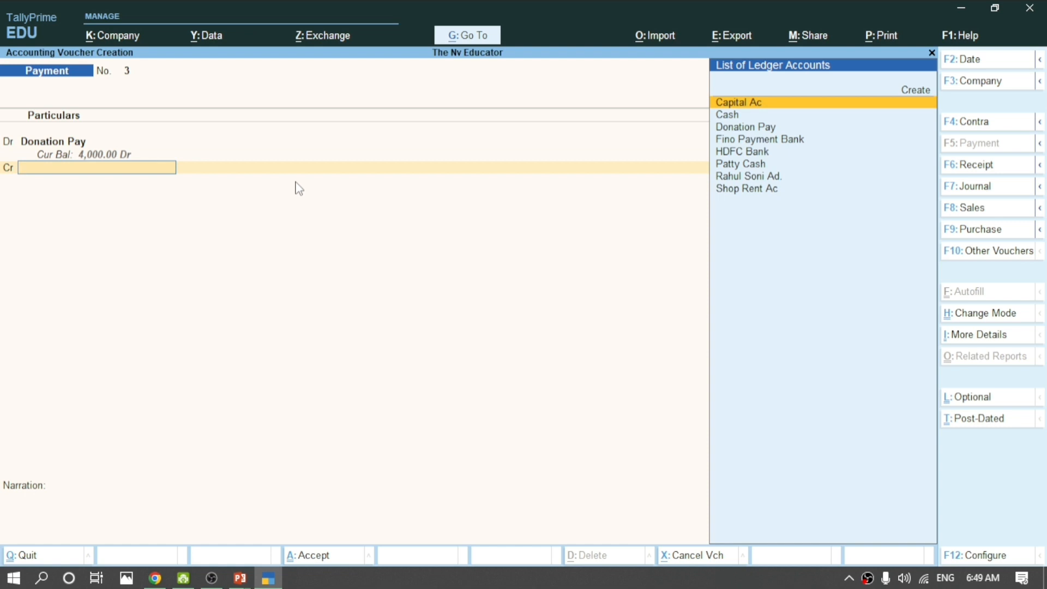
key(Down)
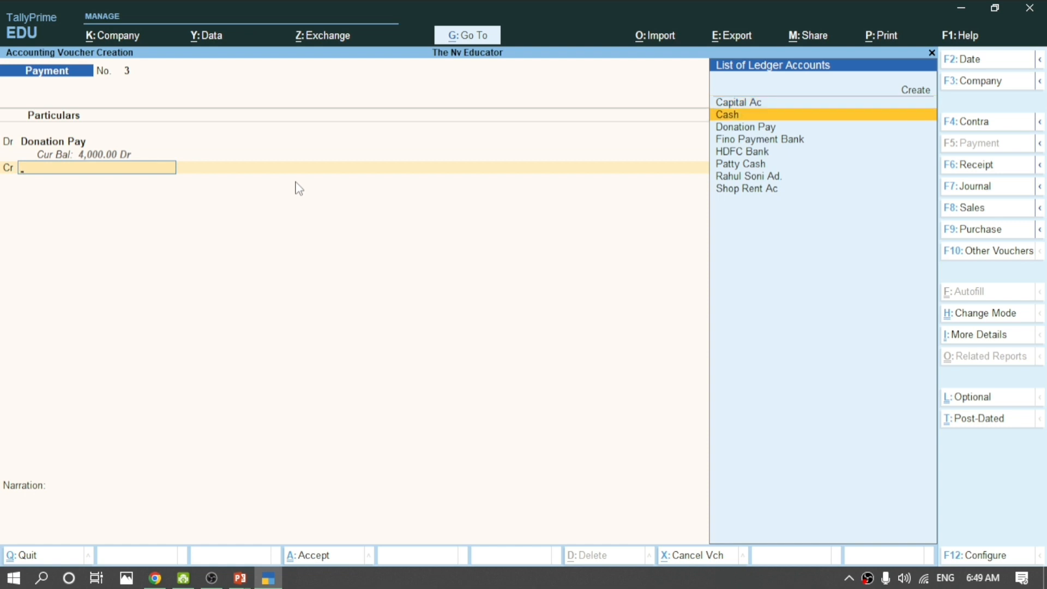
key(Return)
key(Return)
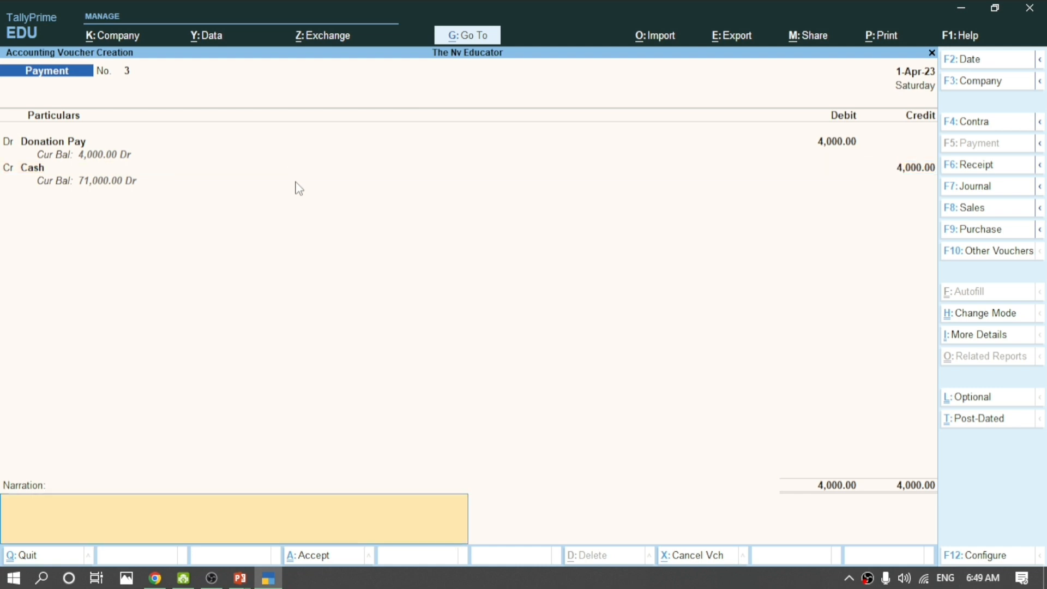
text(temple donation payment)
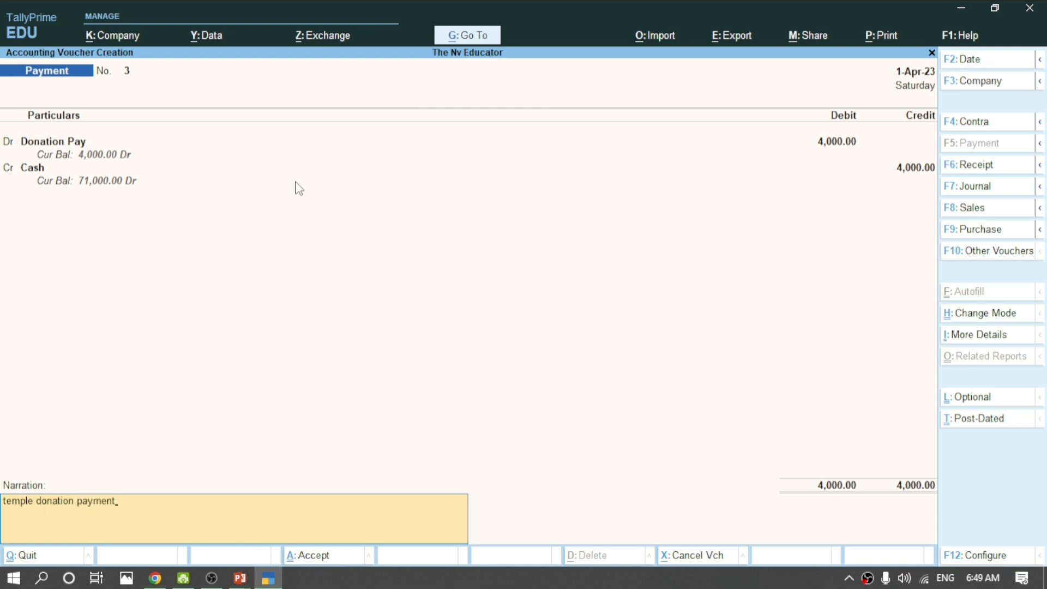
key(Return)
key(Return)
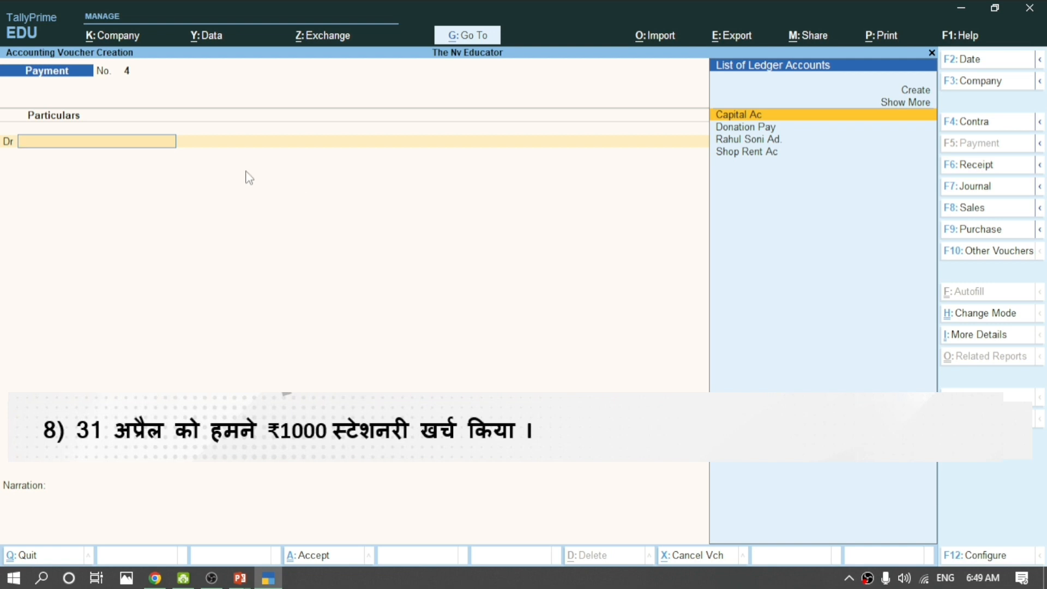
Create the Stationery Exp. ledger under Indirect Expenses.
key(alt)
key(alt+c)
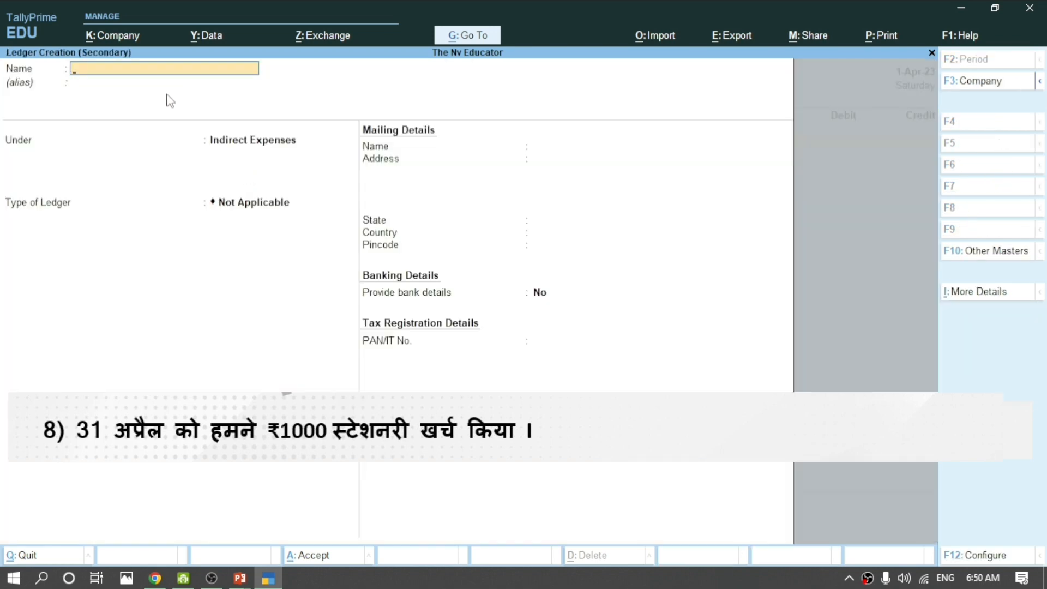
text(Stationery Ec)
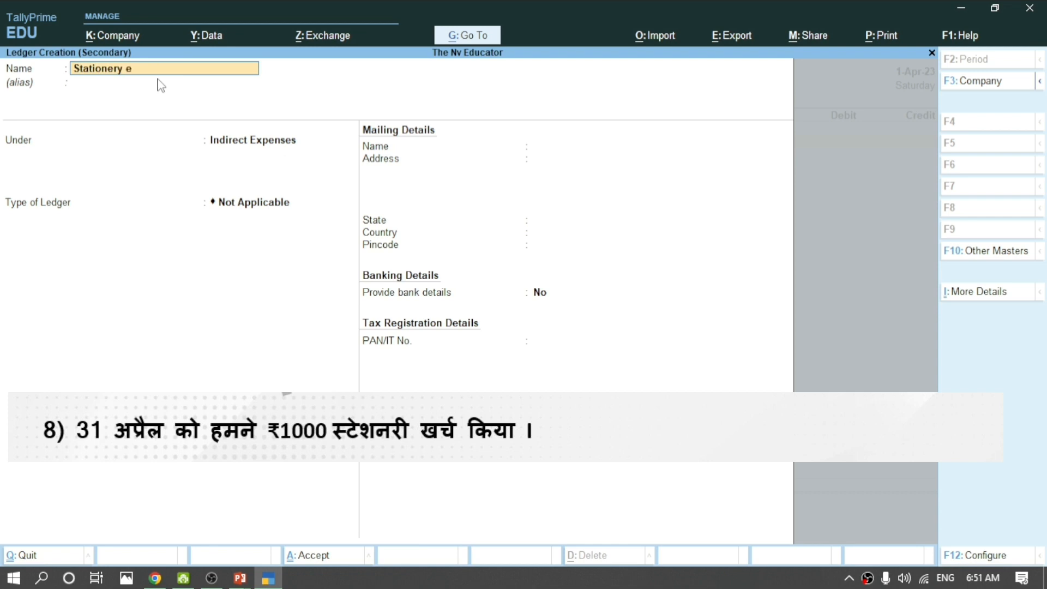
key(BackSpace)
text(xp.)
key(Return)
key(Return)
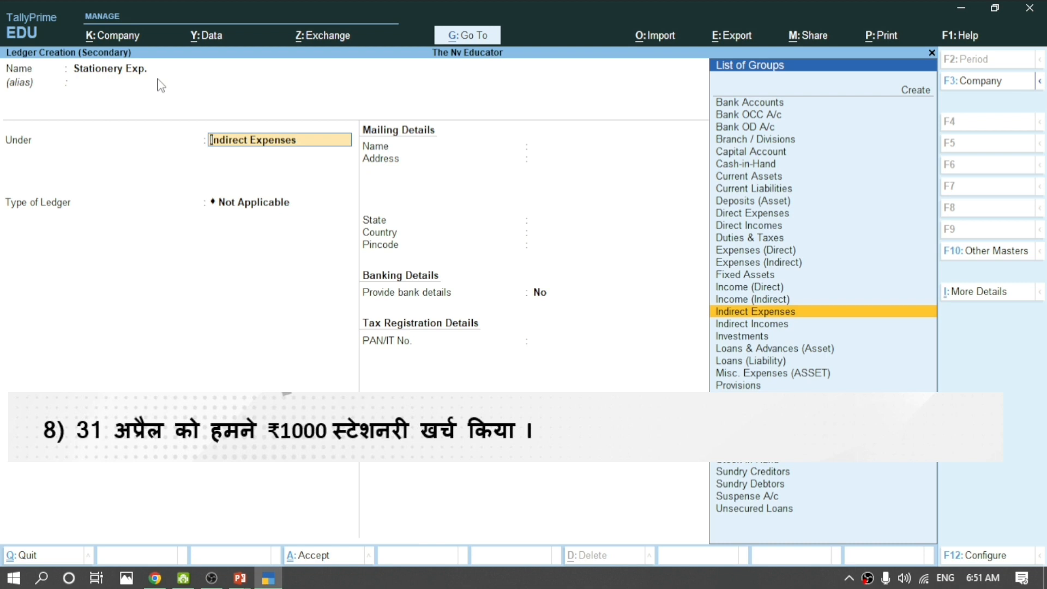
key(Return)
key(Return)
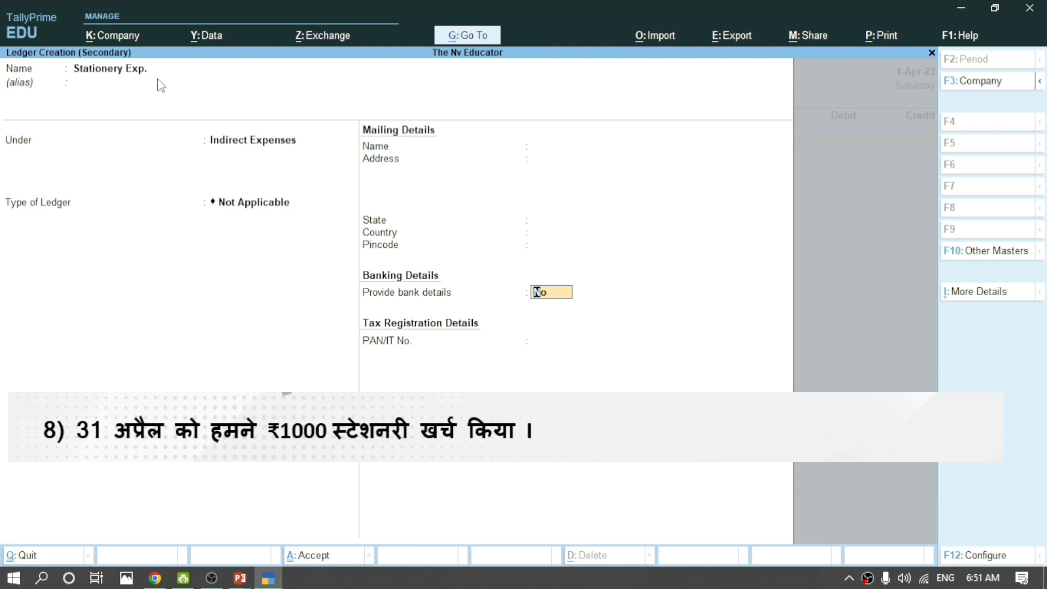
key(Return)
key(Return)
key(Return)
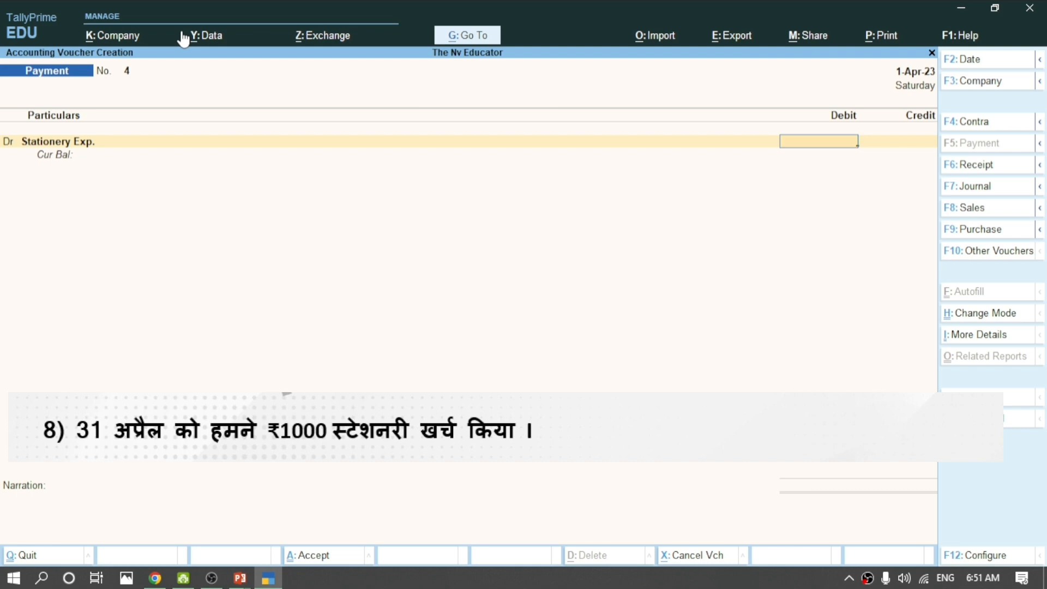
Debit Stationery Exp. 1,000 against Cash and save the payment voucher.
text(1000)
key(Return)
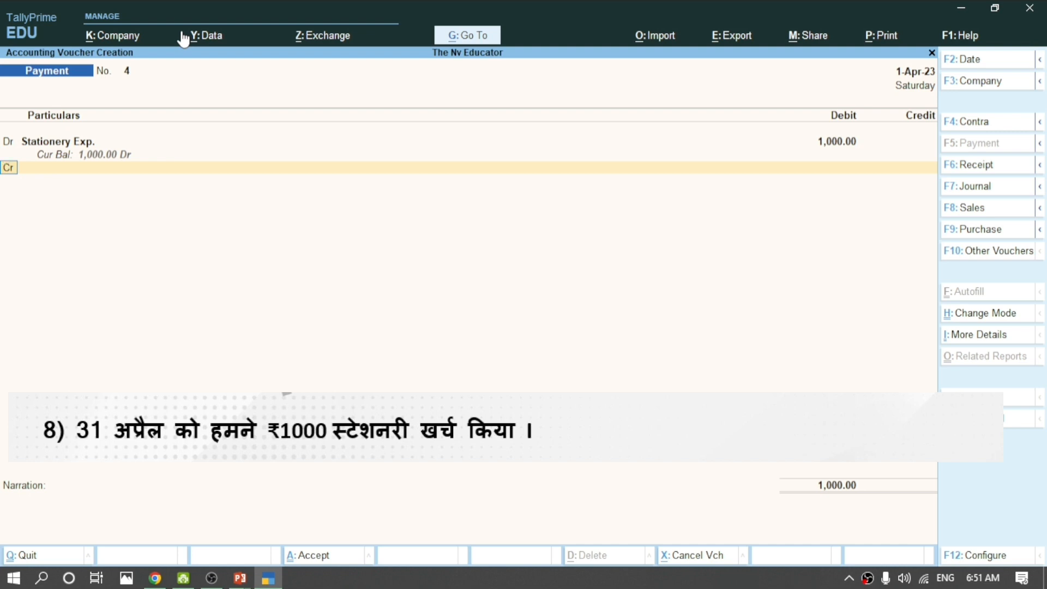
key(Return)
key(Down)
key(Down)
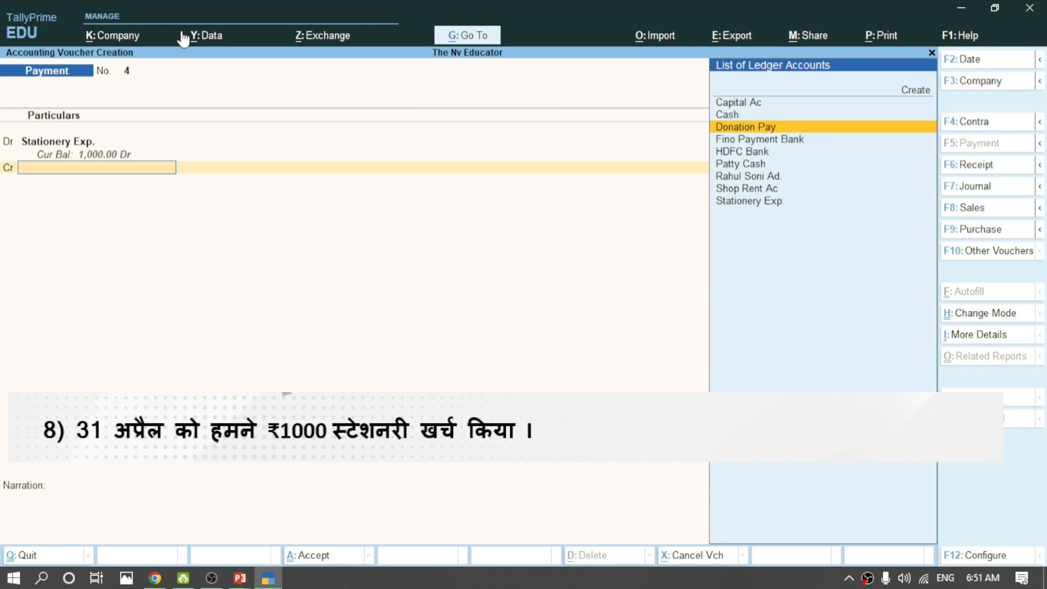
key(Up)
key(Return)
key(Return)
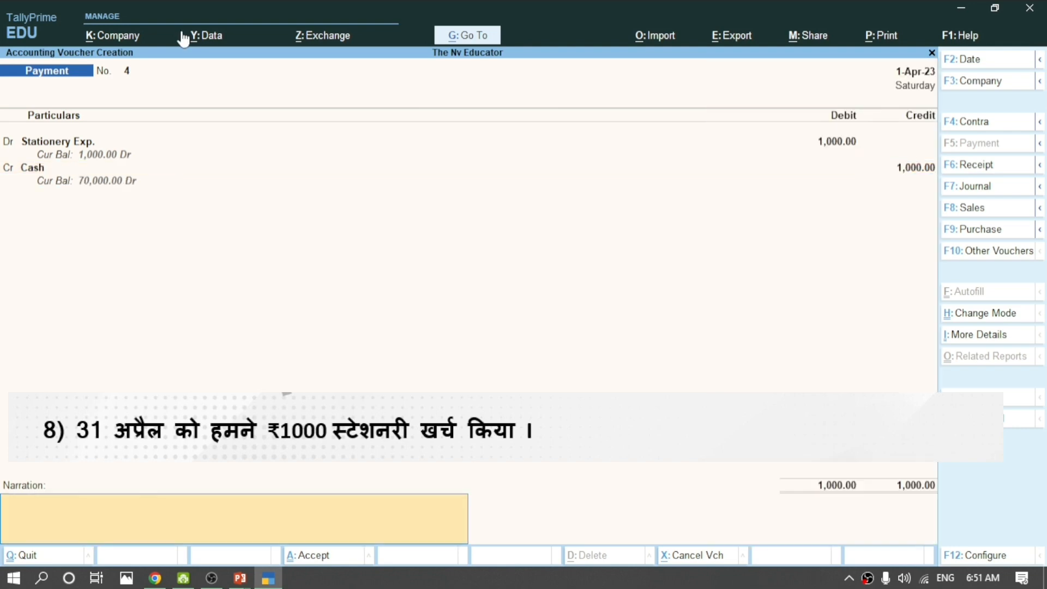
key(Return)
key(Return)
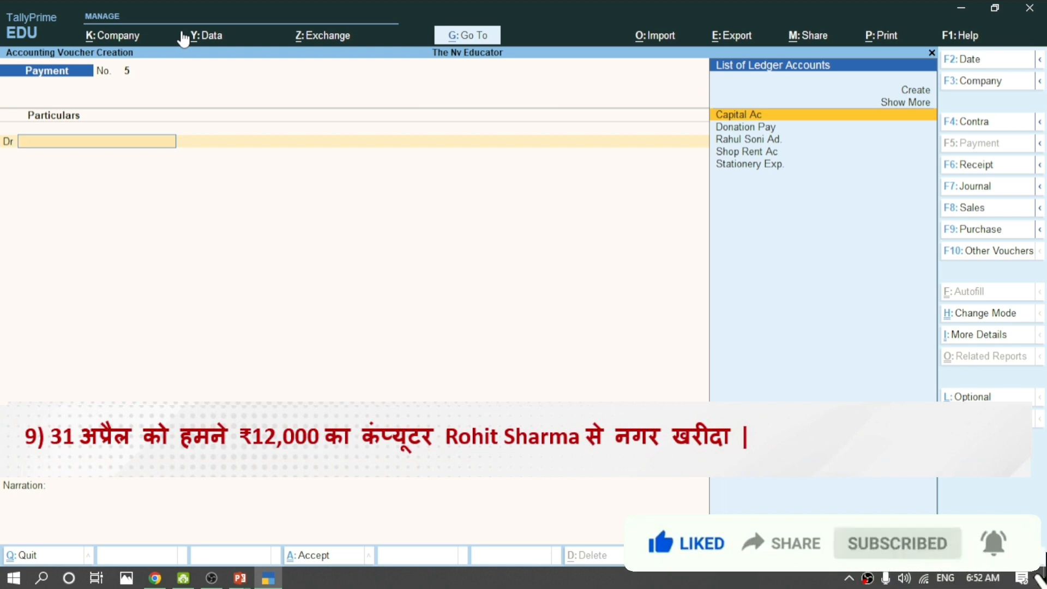
Create the Computer Ac ledger under Fixed Assets with pincode 465230.
key(ctrl)
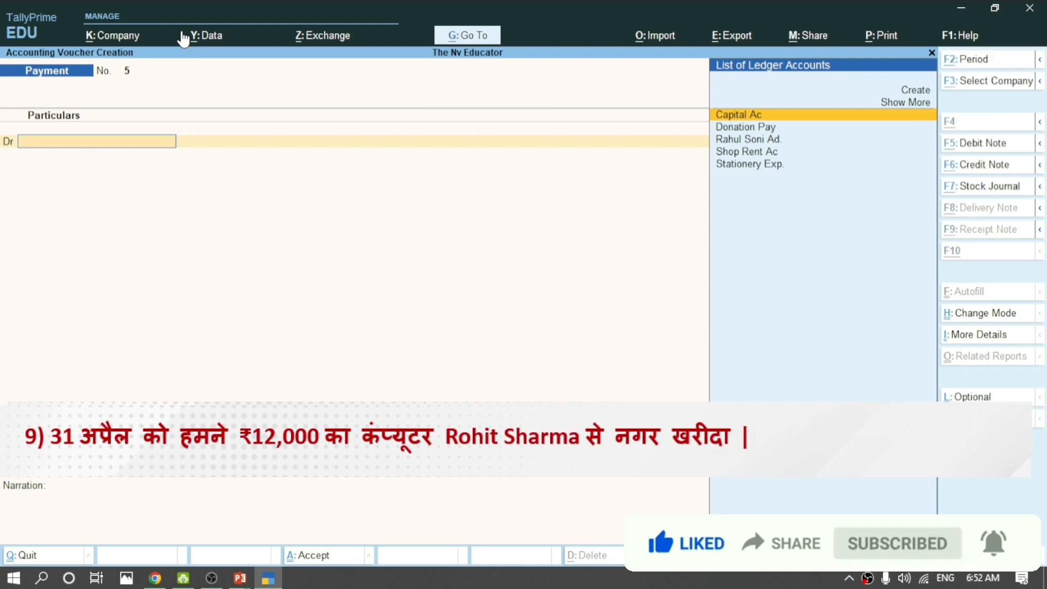
key(alt+c)
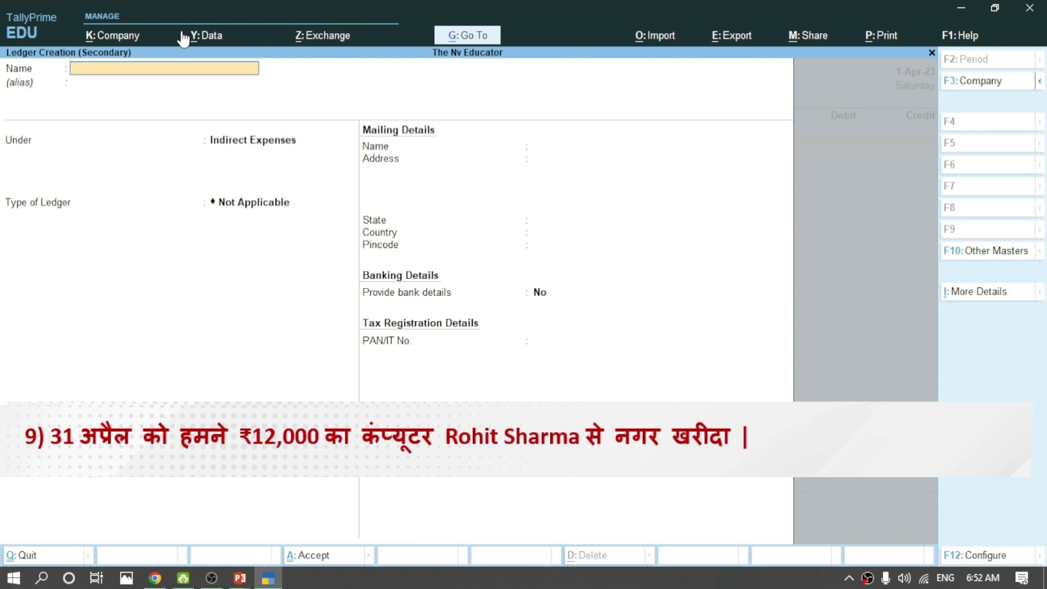
text(Computer Ac)
key(Return)
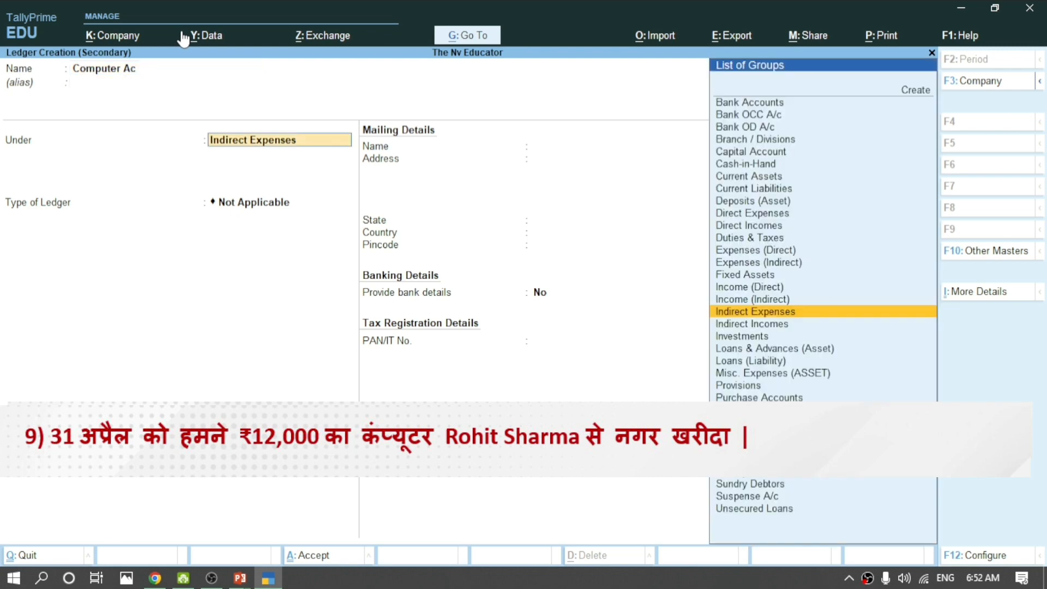
text(Fix)
key(Return)
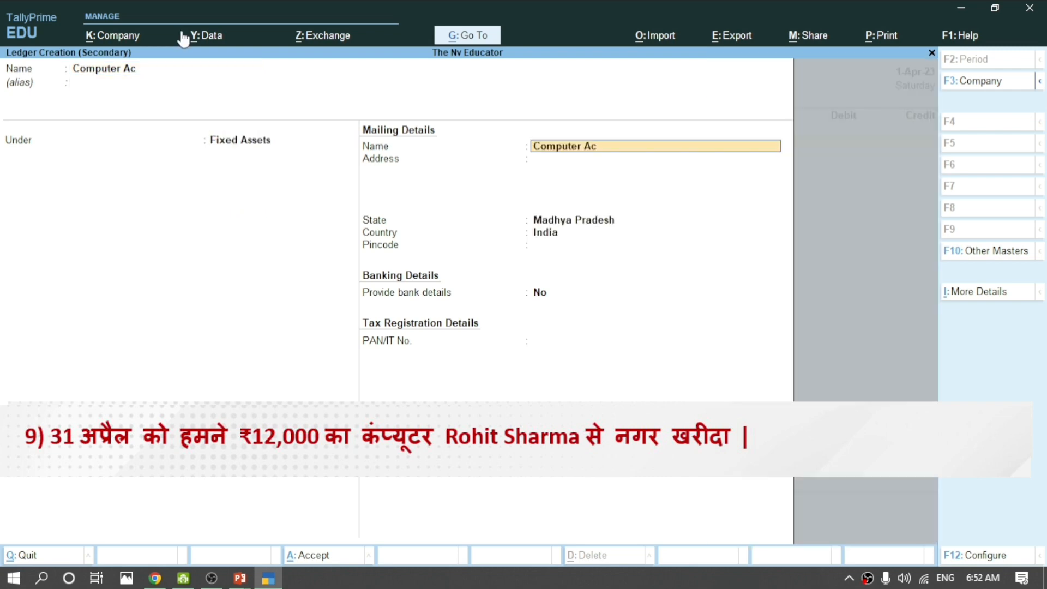
key(Return)
key(Return)
key(Return)
key(Return)
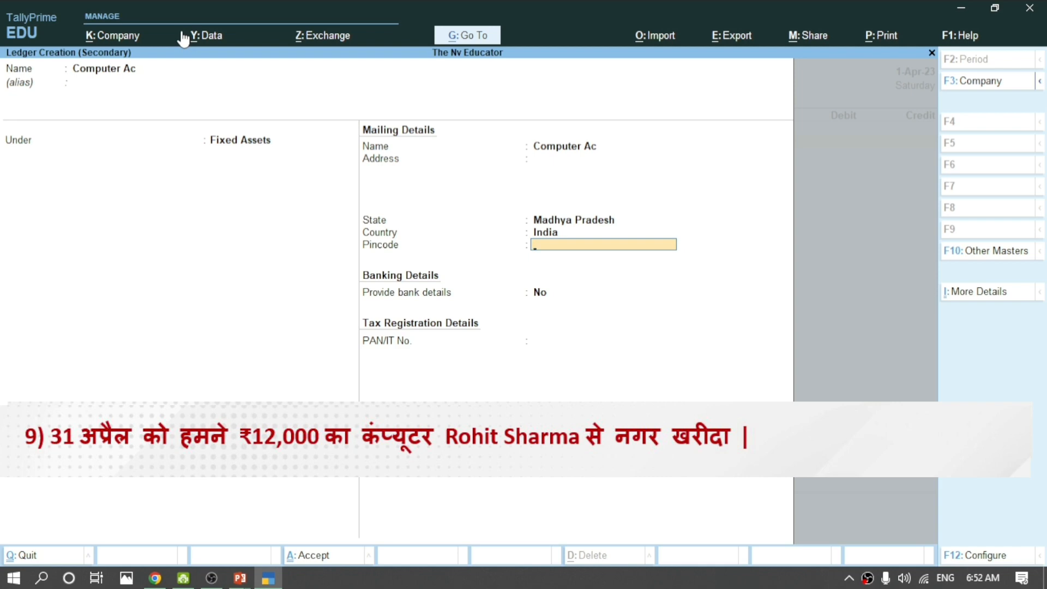
text(4652230)
key(BackSpace)
key(BackSpace)
key(BackSpace)
text(30)
key(Return)
key(Return)
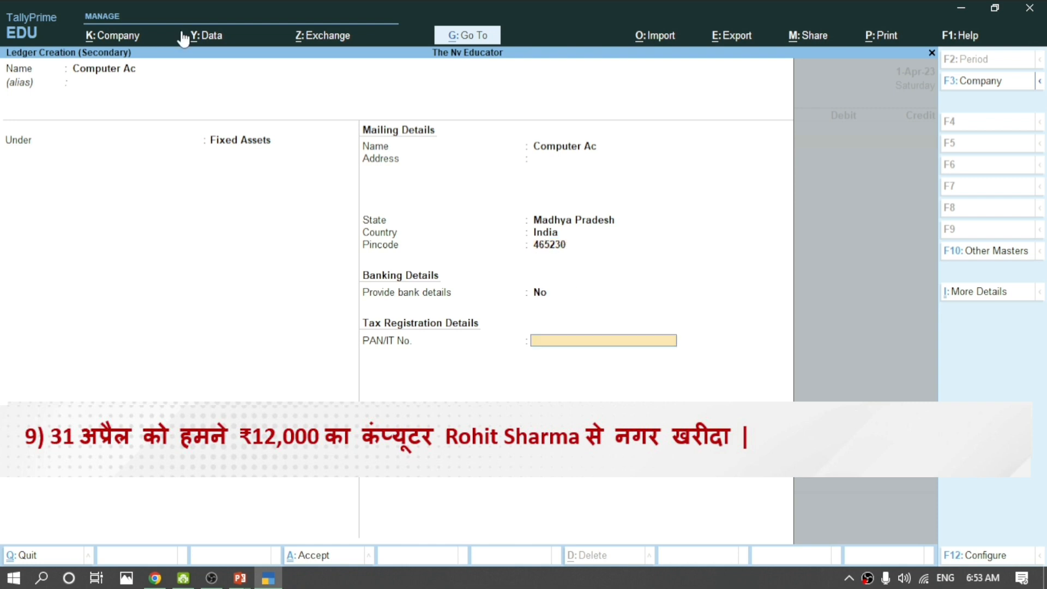
key(Return)
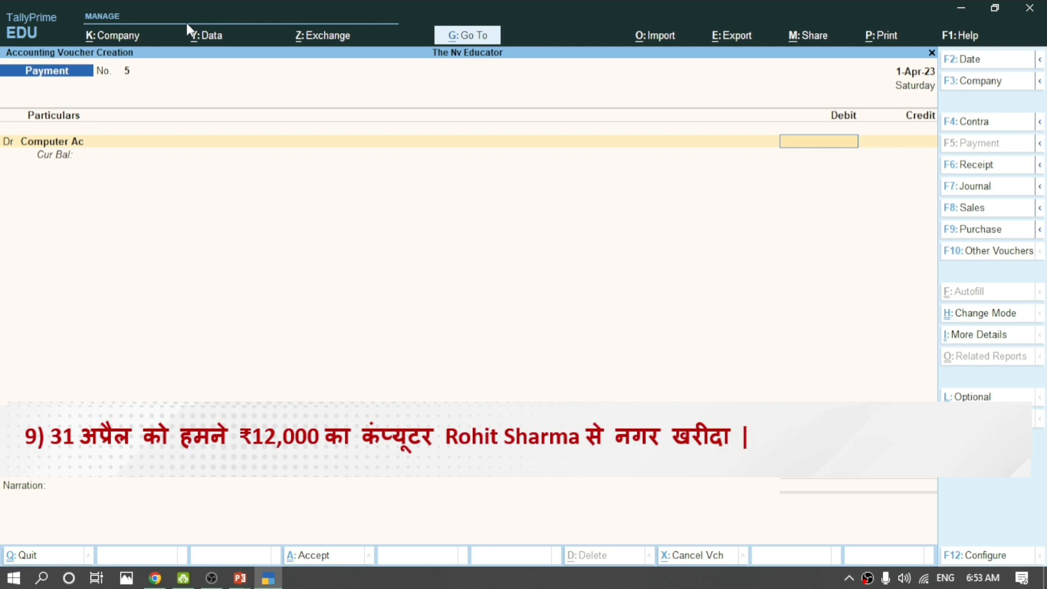
Debit Computer Ac 12,000 against Cash, add a narration naming the purchaser, and save.
text(12000)
key(Return)
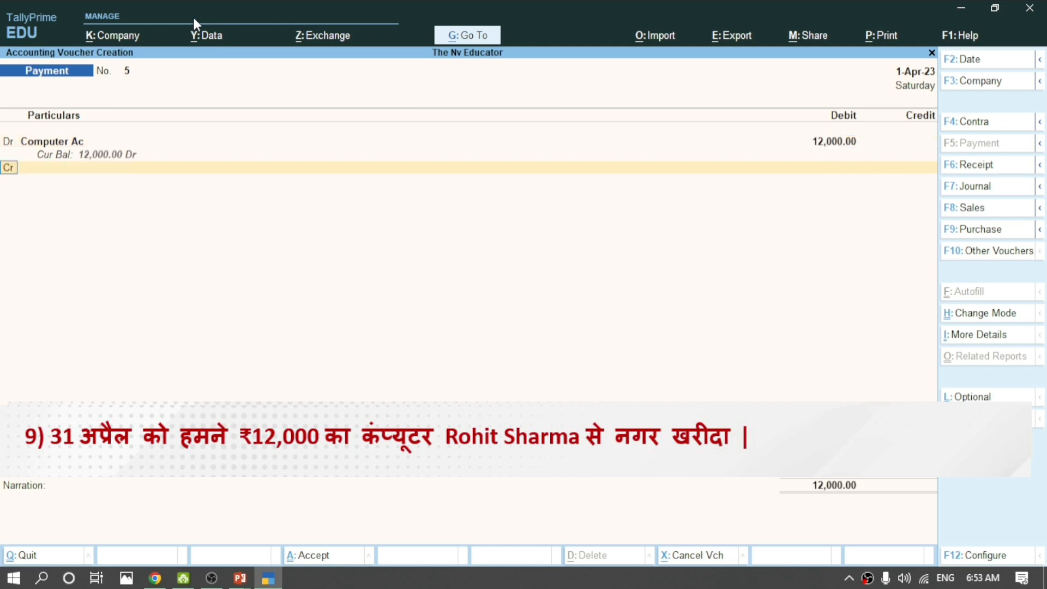
key(Return)
key(Down)
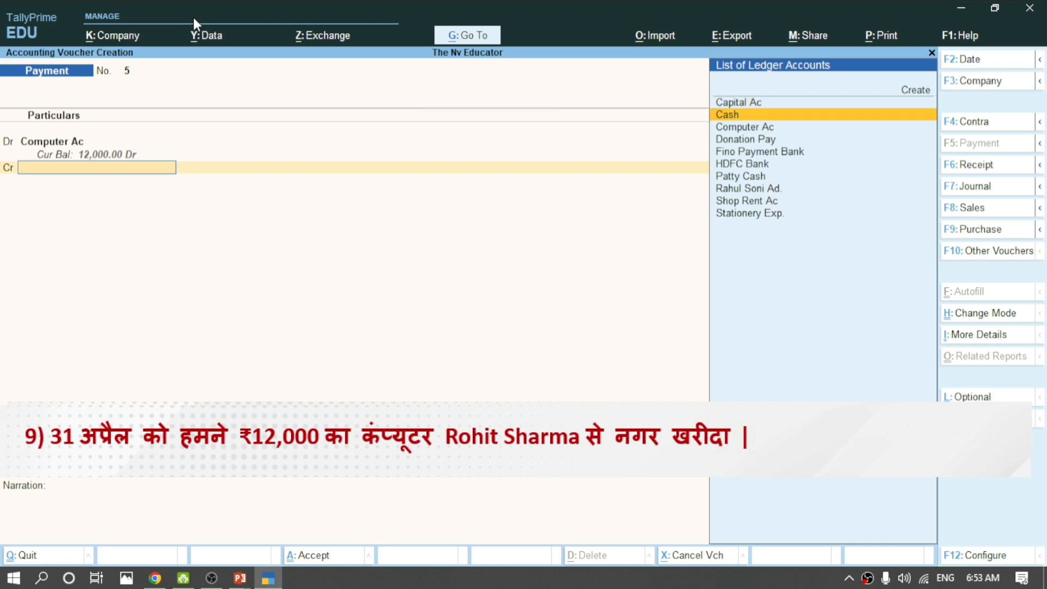
key(Return)
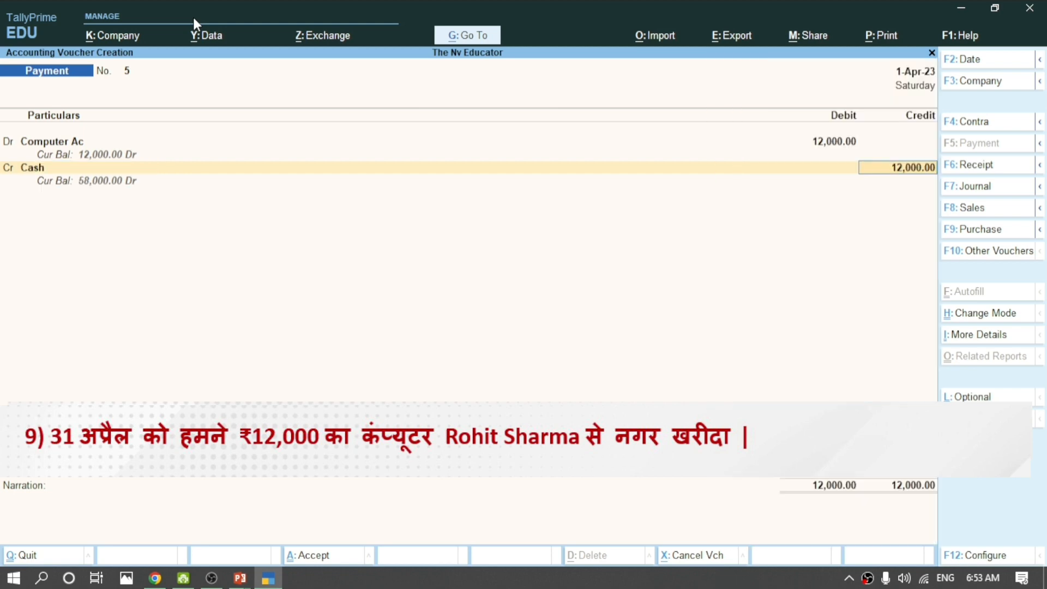
key(Return)
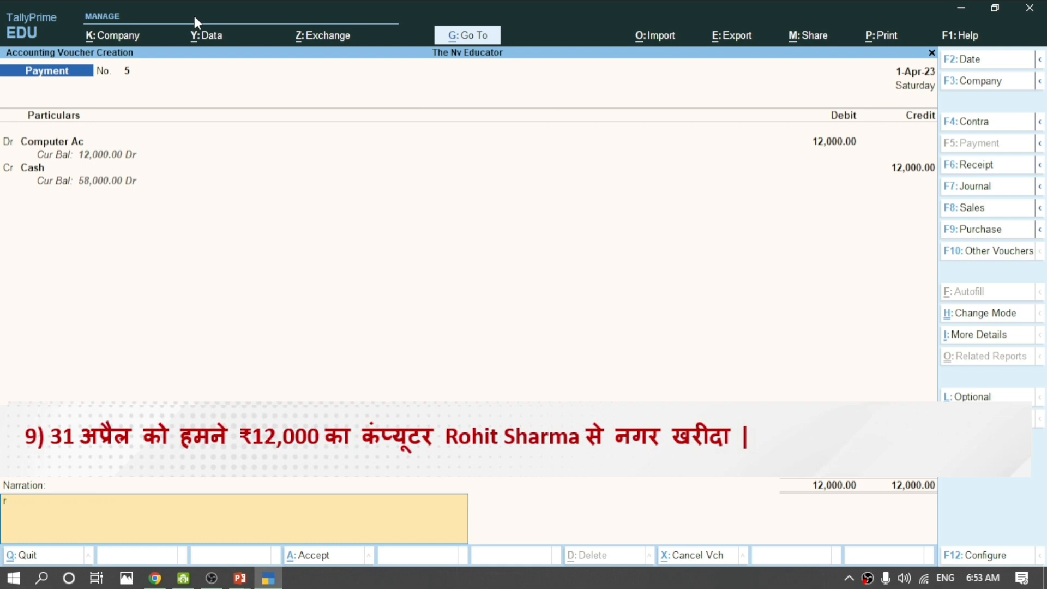
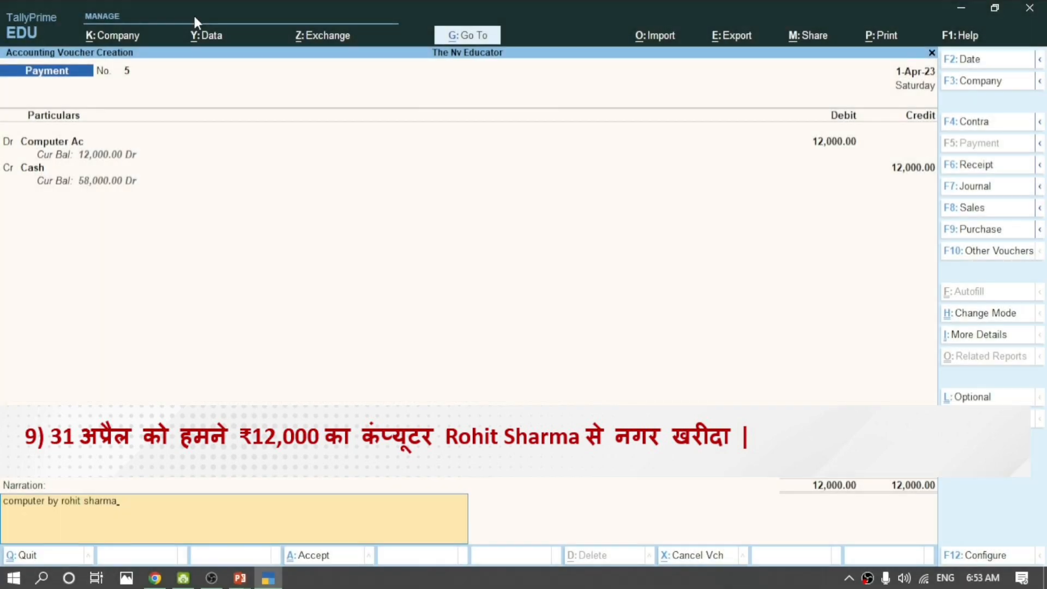
key(Return)
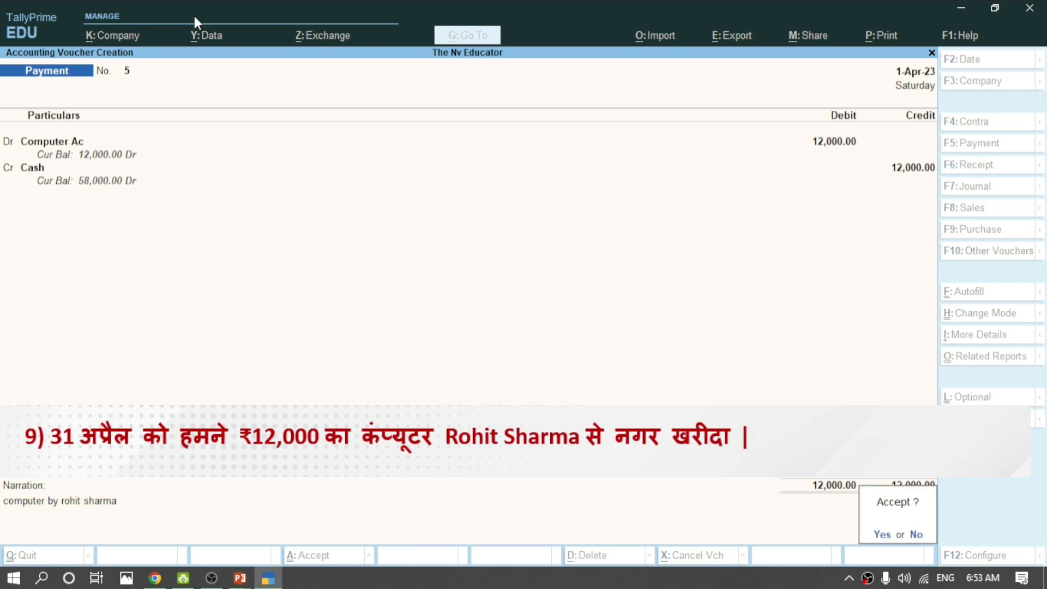
key(Return)
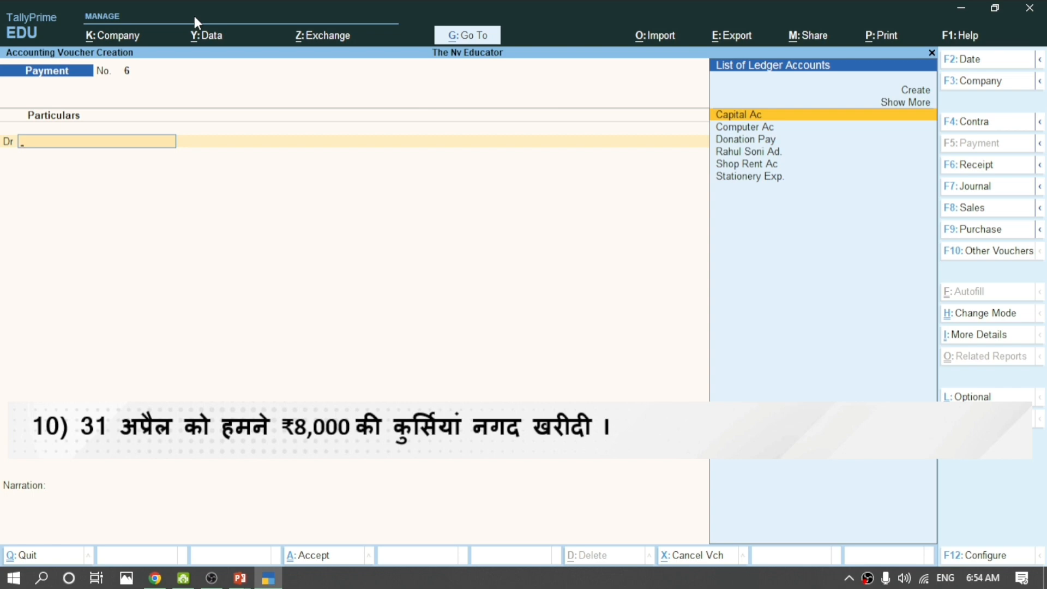
Create a Chair Ac ledger under Fixed Assets from the payment voucher.
key(alt)
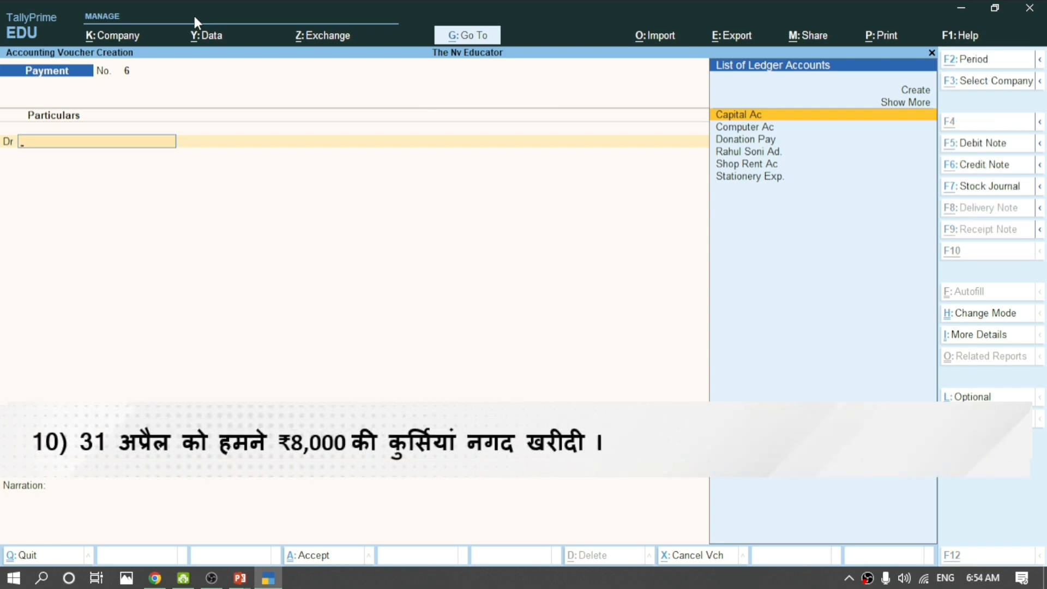
key(alt+c)
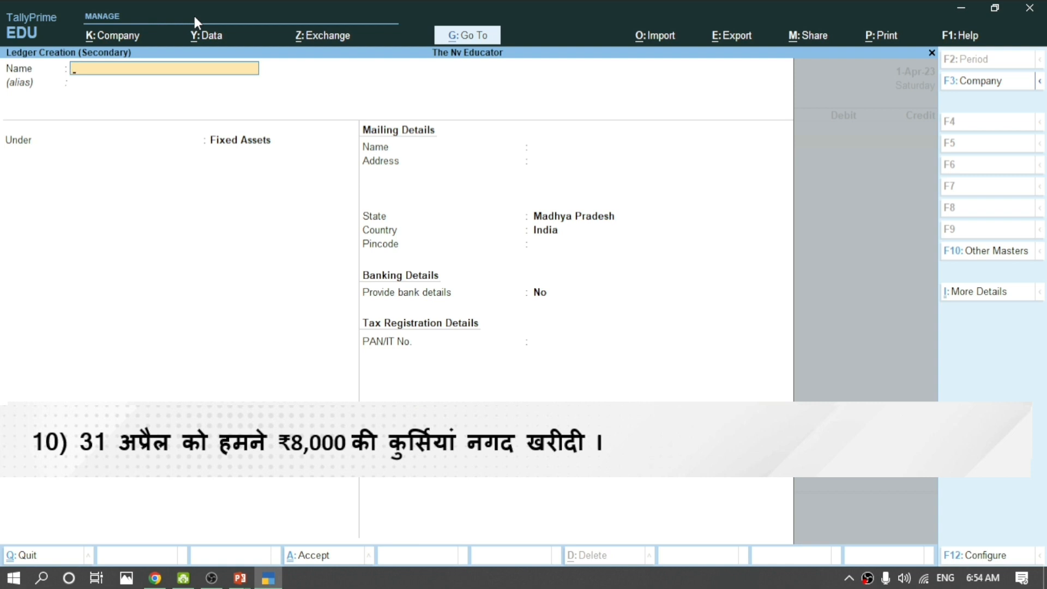
text(Chair Ac)
key(Return)
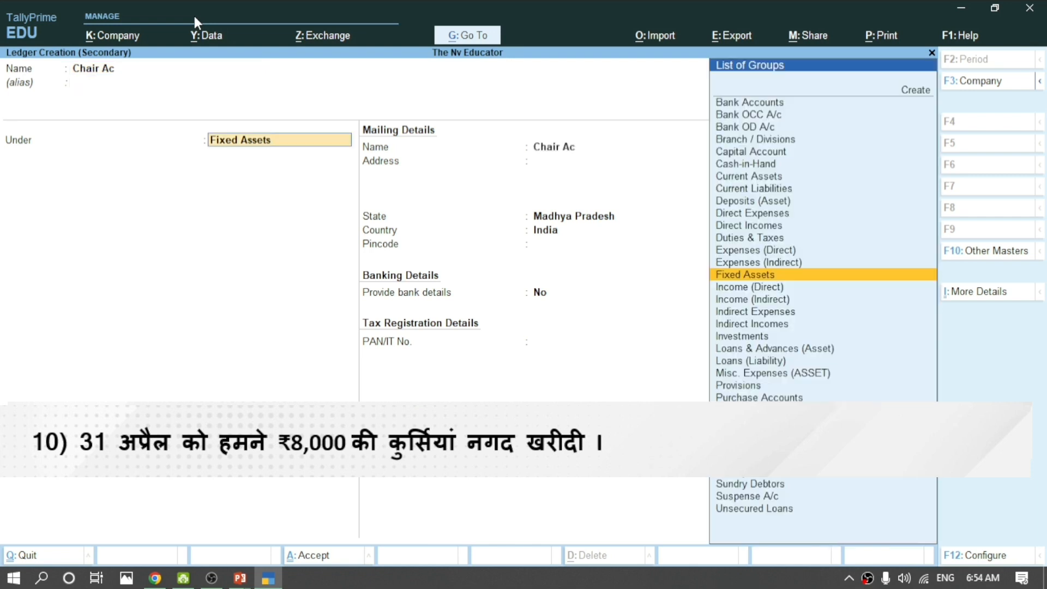
key(Return)
key(Return)
key(Return)
key(Return)
key(Return)
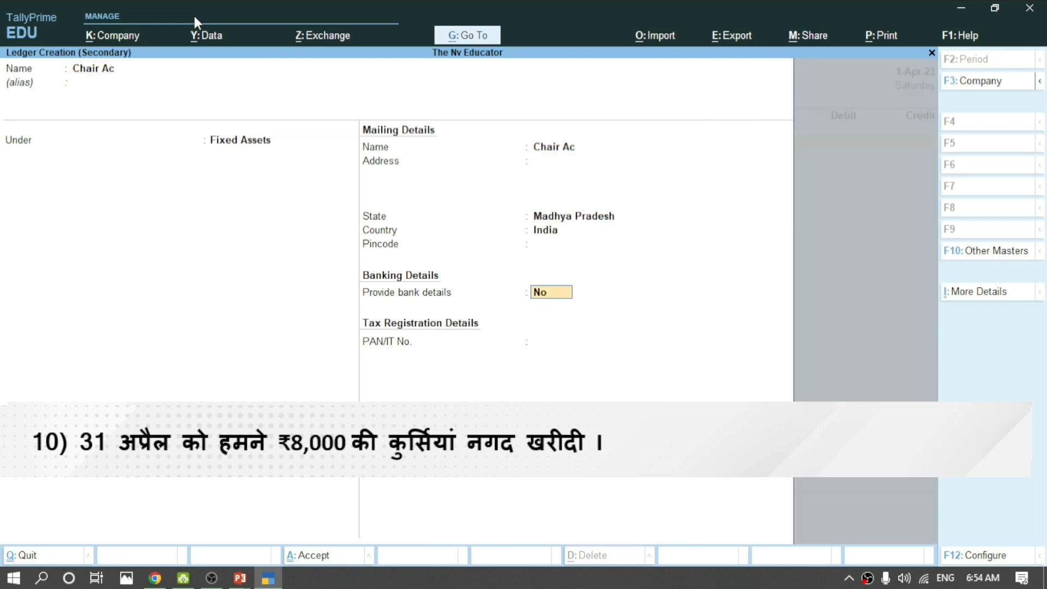
key(Return)
key(Return)
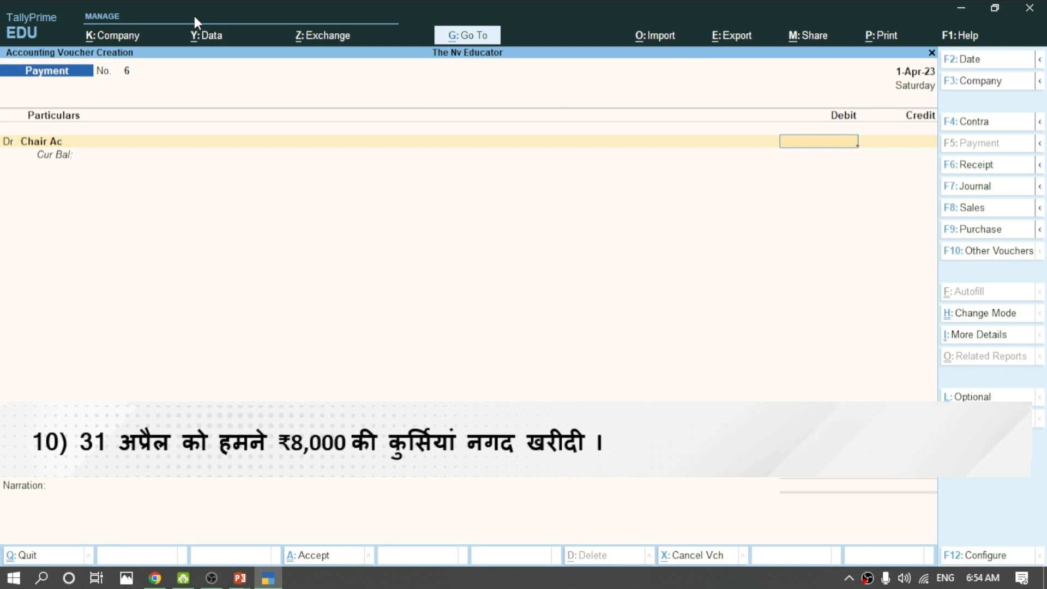
Debit Chair Ac 8,000 against Cash and save payment voucher 6.
text(80000)
key(BackSpace)
key(Return)
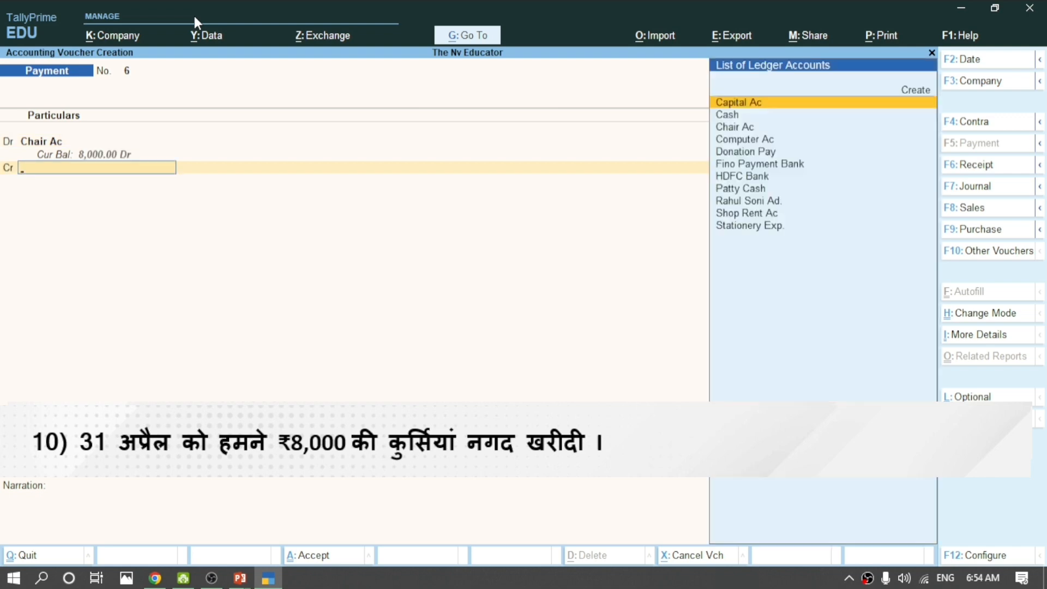
key(Down)
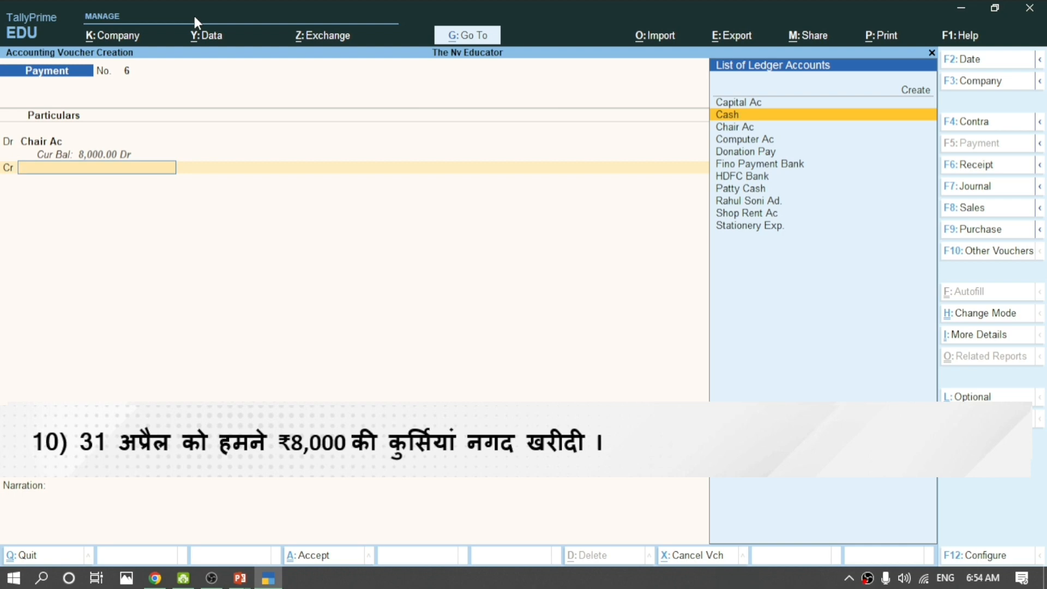
key(Return)
key(Return)
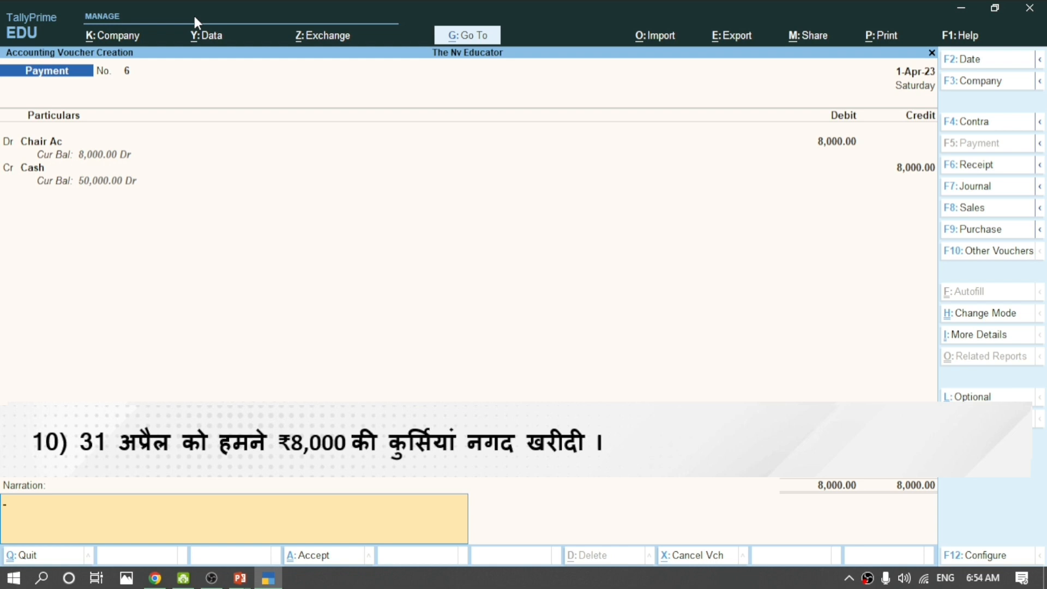
key(Return)
key(Return)
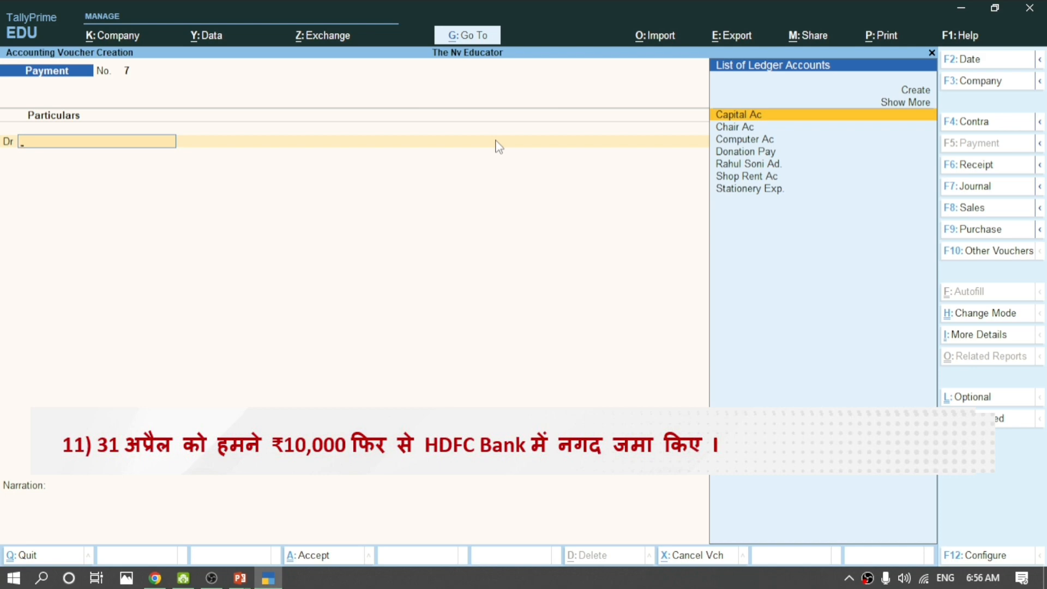
Enter contra voucher 4 crediting Cash 10,000 and debiting HDFC Bank 10,000.
key(F4)
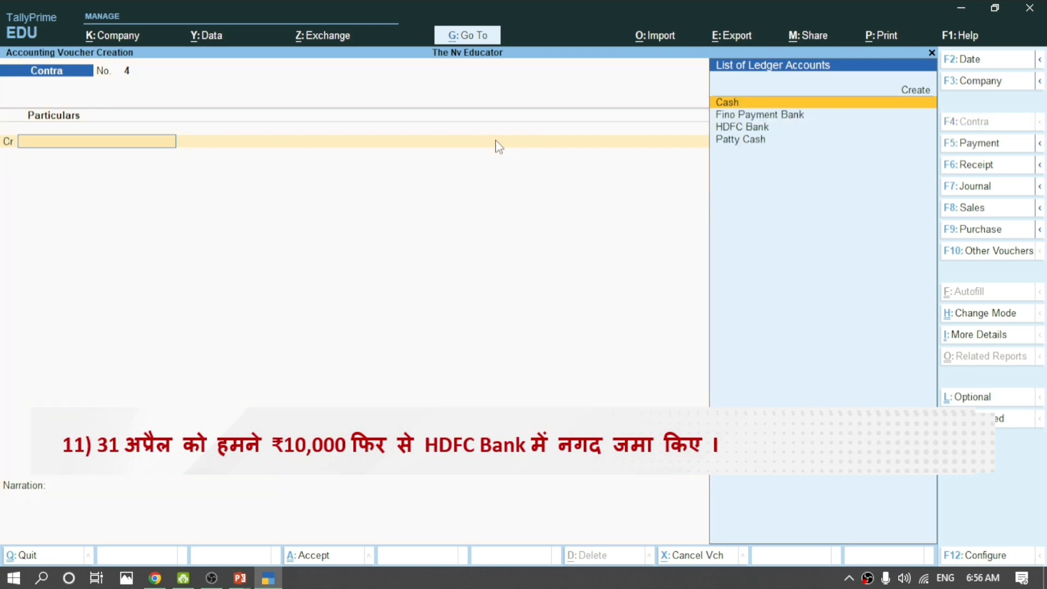
key(Return)
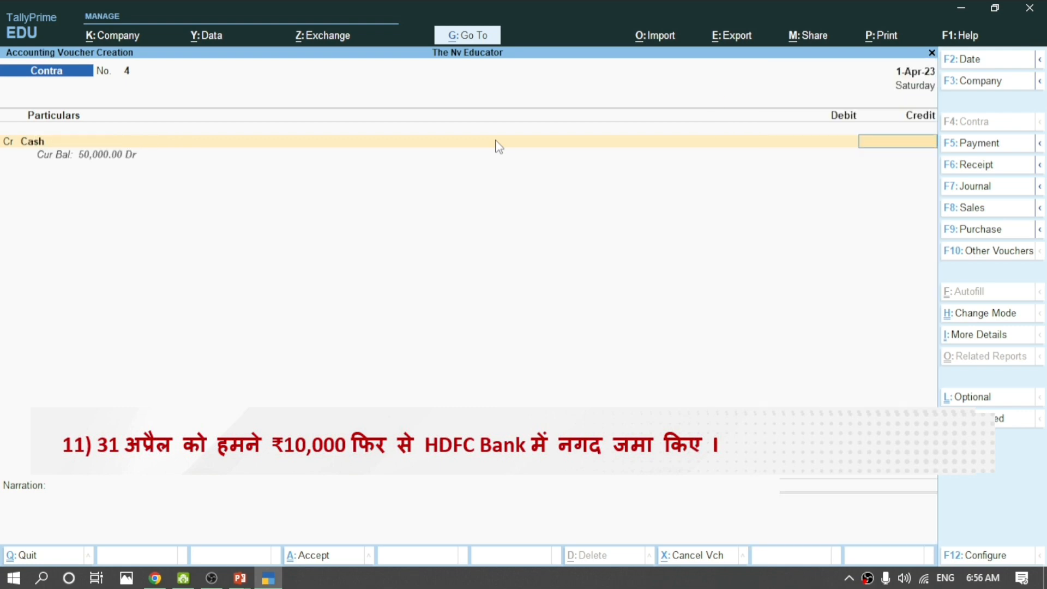
text(10000)
key(Return)
key(Return)
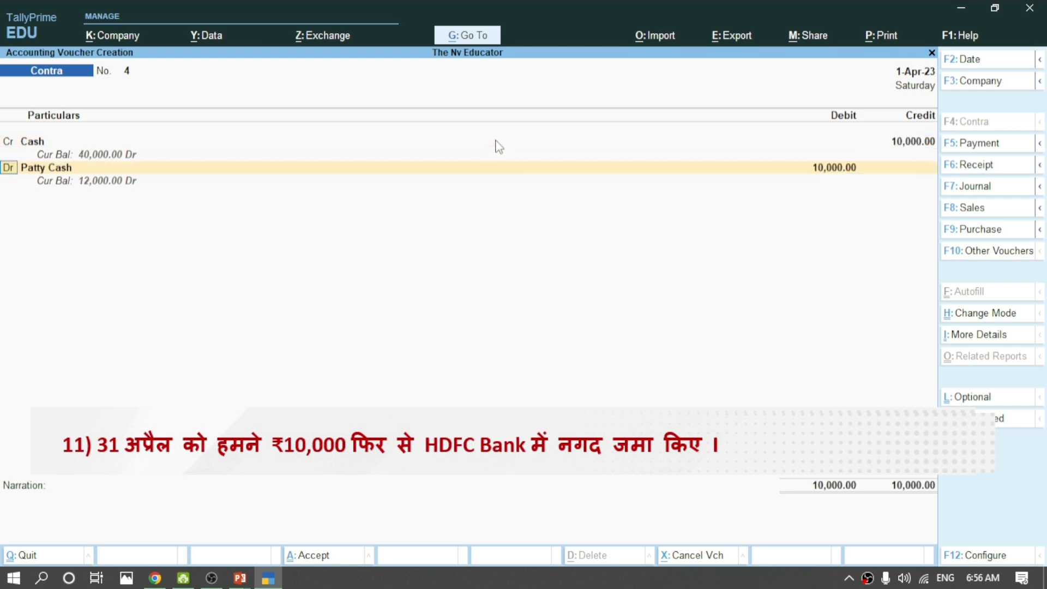
key(Return)
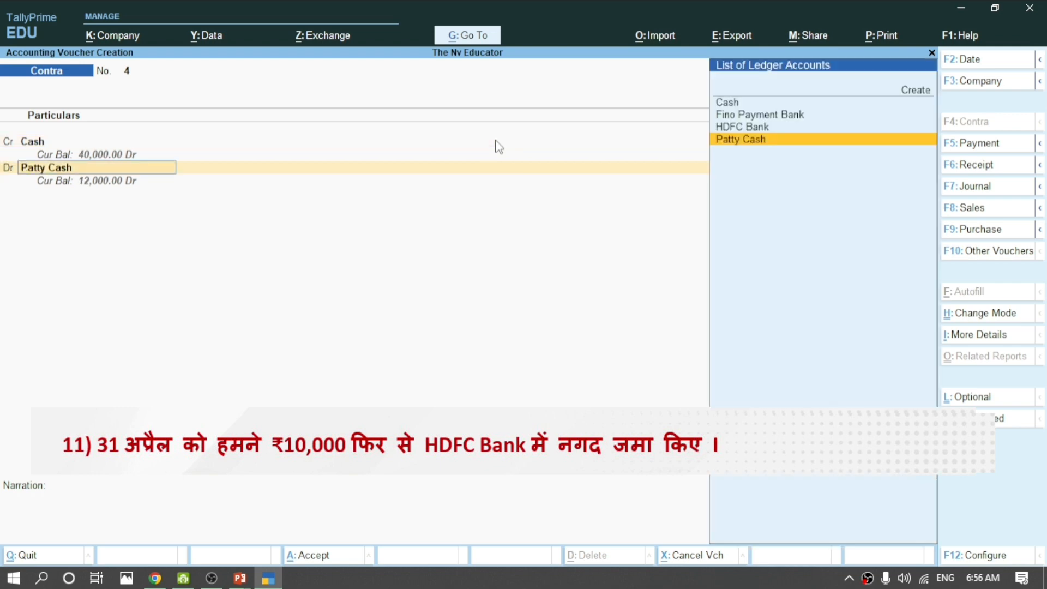
key(Up)
key(Up)
key(Up)
key(Down)
key(Down)
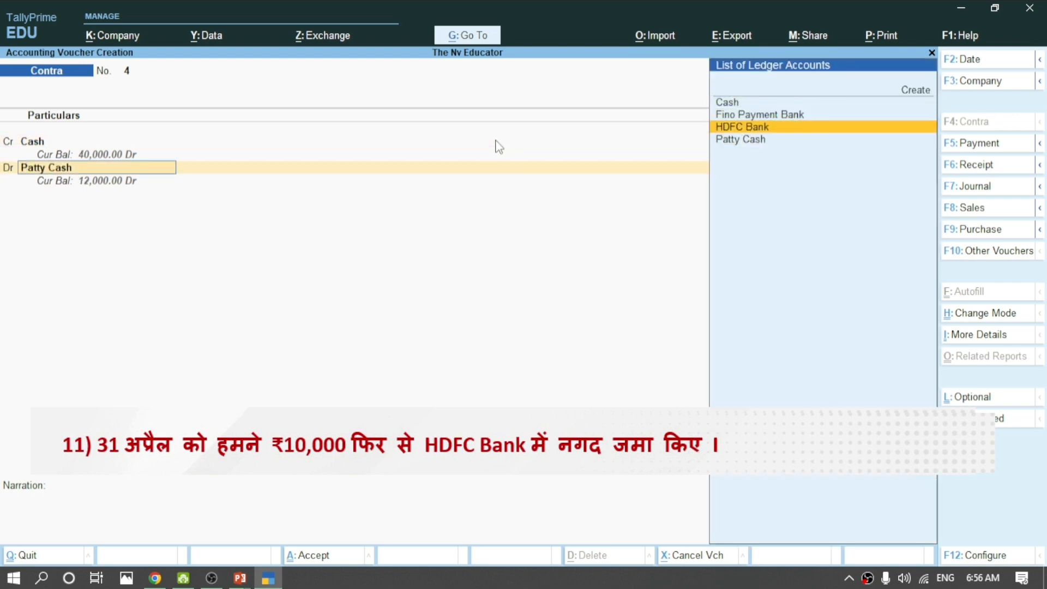
key(Return)
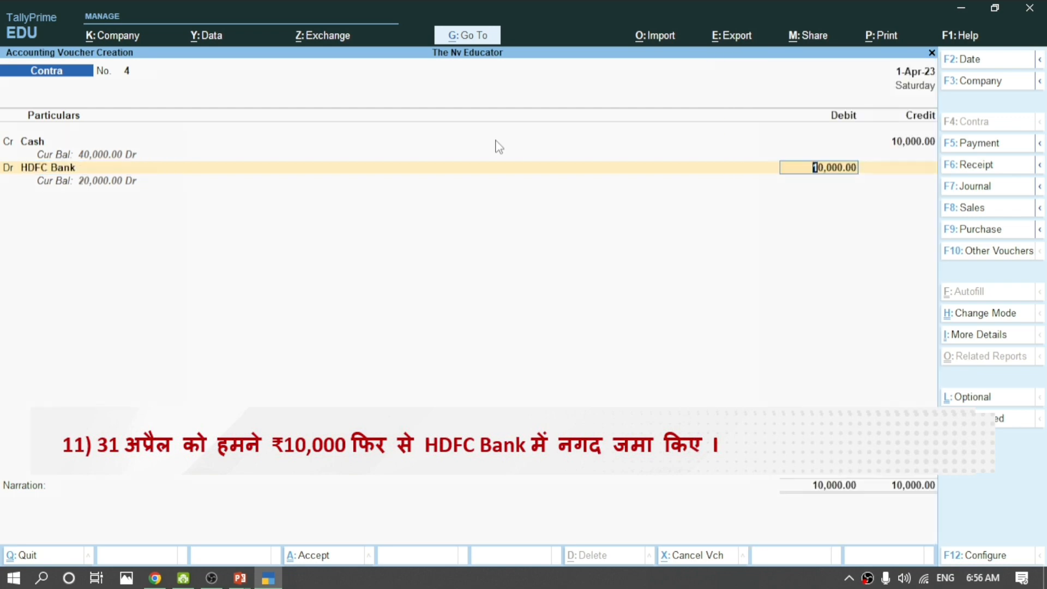
key(Return)
key(Return)
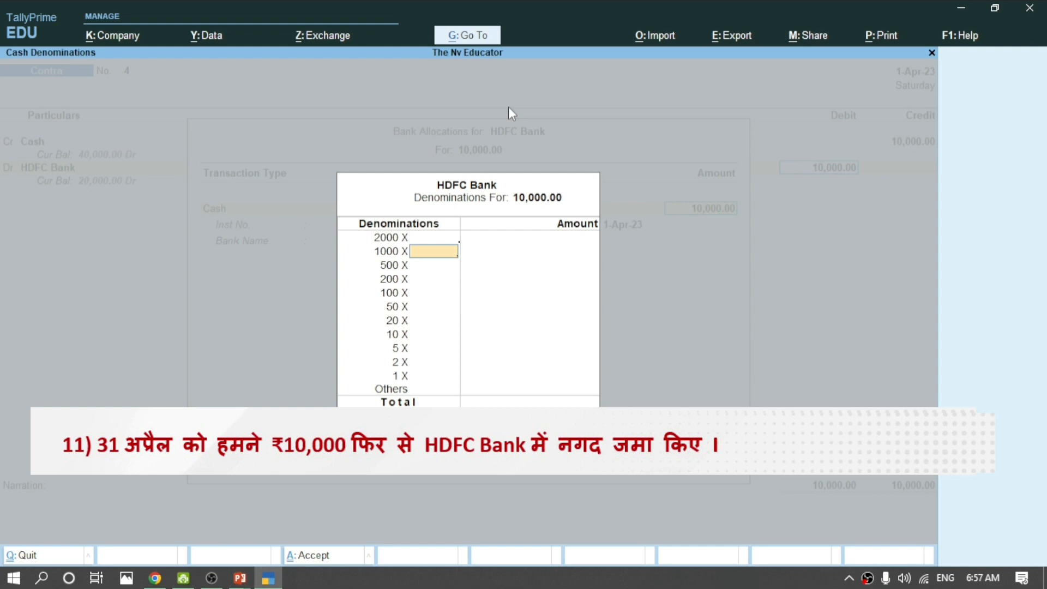
Enter twenty 500 notes as the cash denominations for the 10,000 deposit.
key(Return)
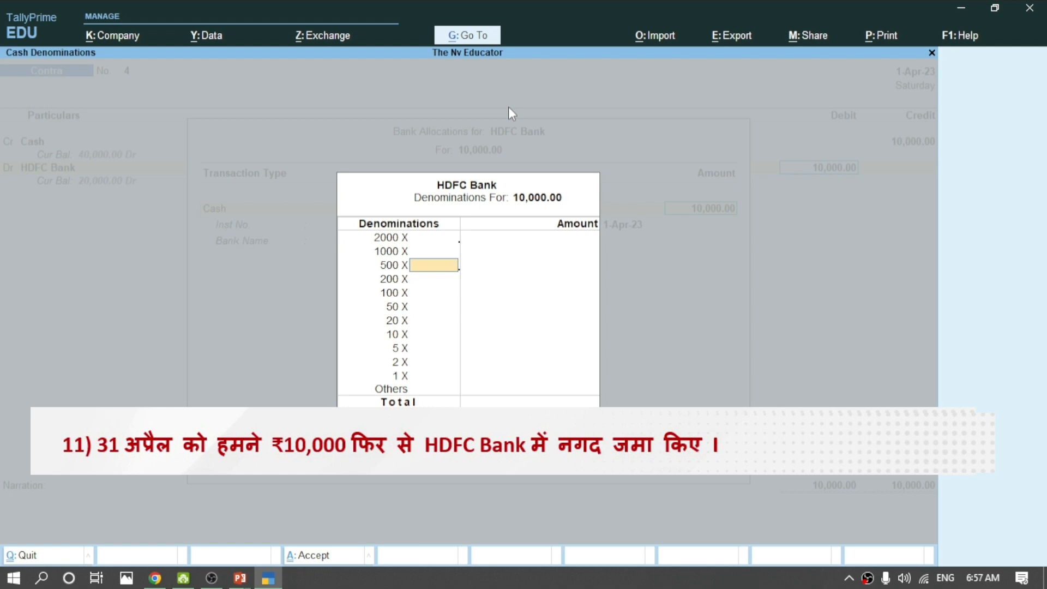
text(20)
key(Return)
key(Return)
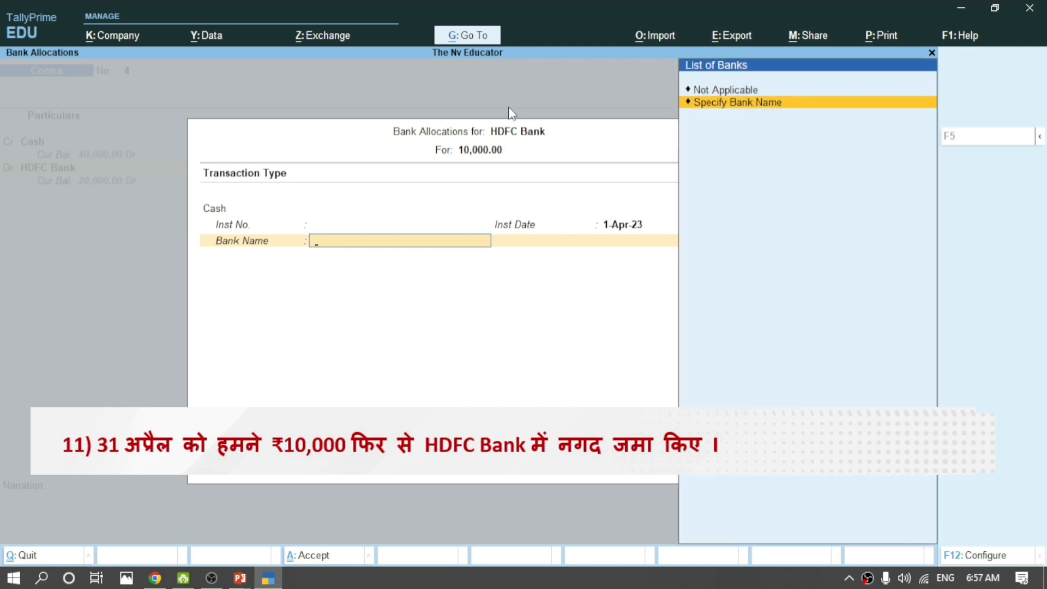
Specify HDFC Bank as the bank name in the bank allocation.
key(Return)
text(HP)
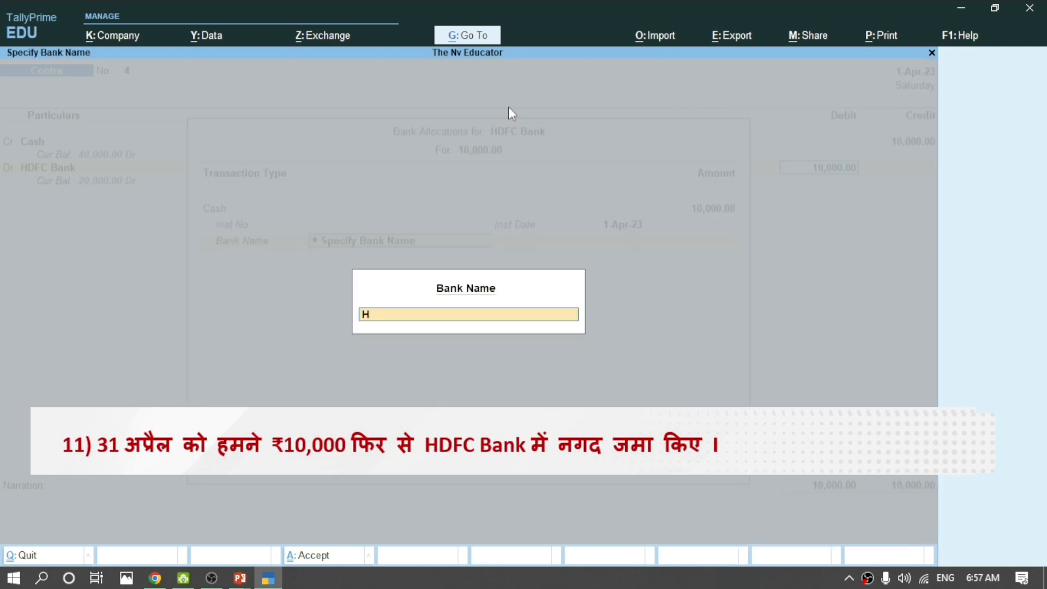
key(BackSpace)
text(DFC Bak)
key(BackSpace)
text(nk)
key(Return)
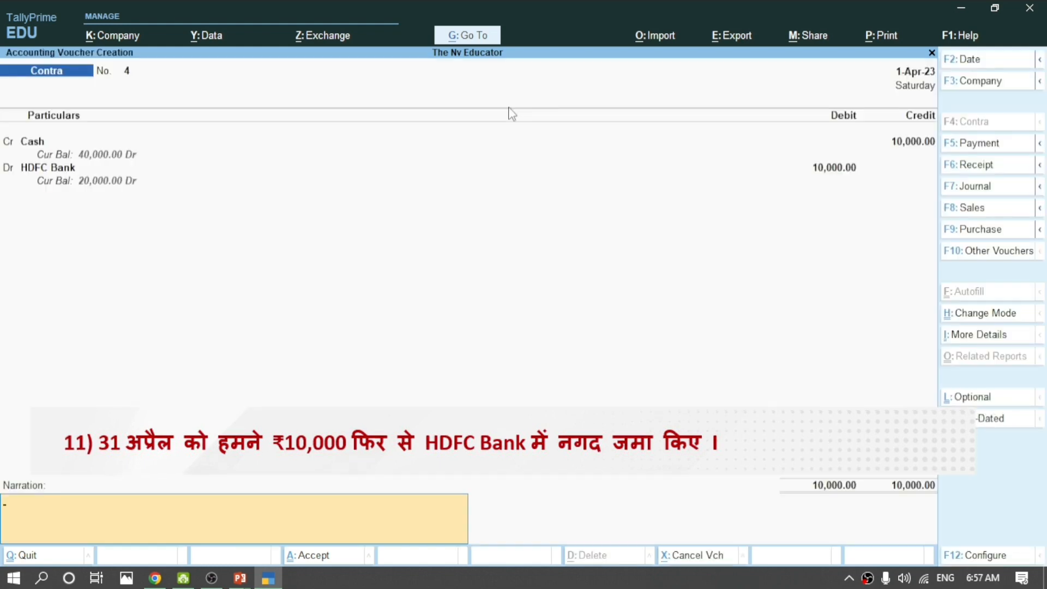
Accept and save contra voucher 4.
key(Return)
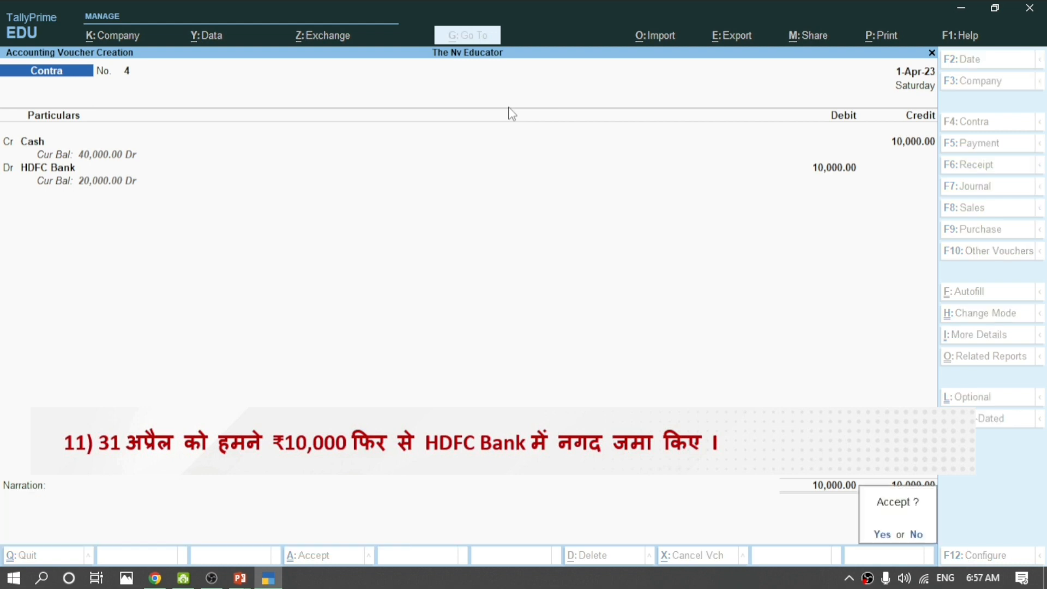
key(Return)
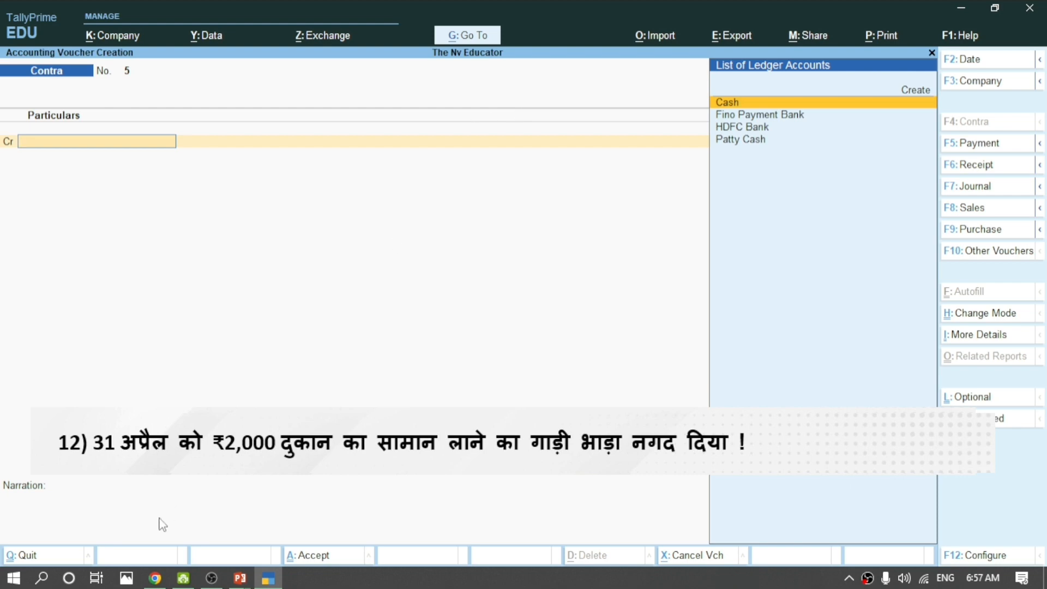
mouse_move(156, 583)
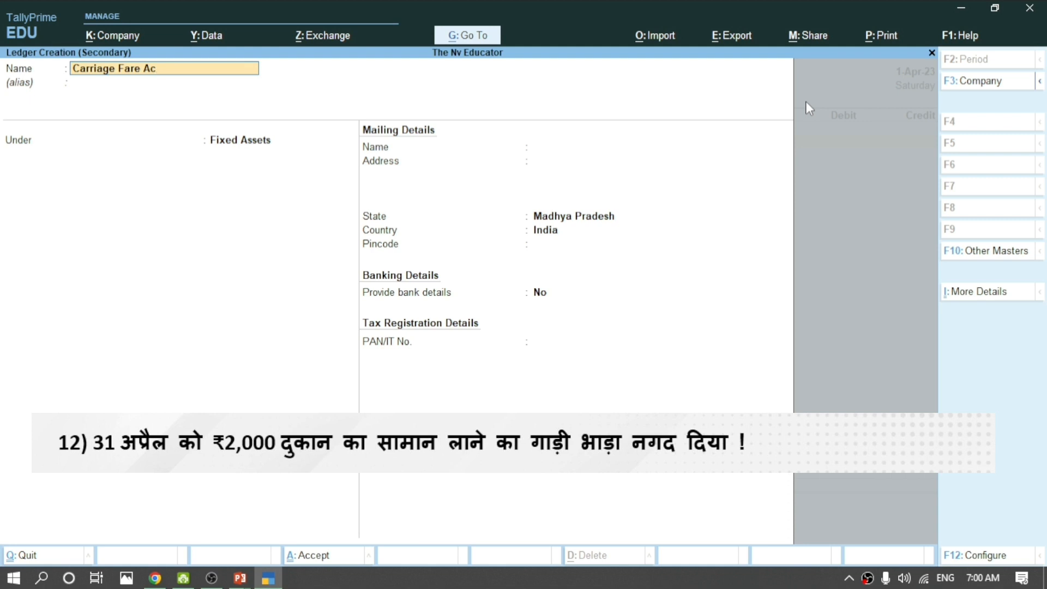
Place Carriage Fare Ac under Indirect Expenses with ledger type Not Applicable and save it.
key(Return)
text(In)
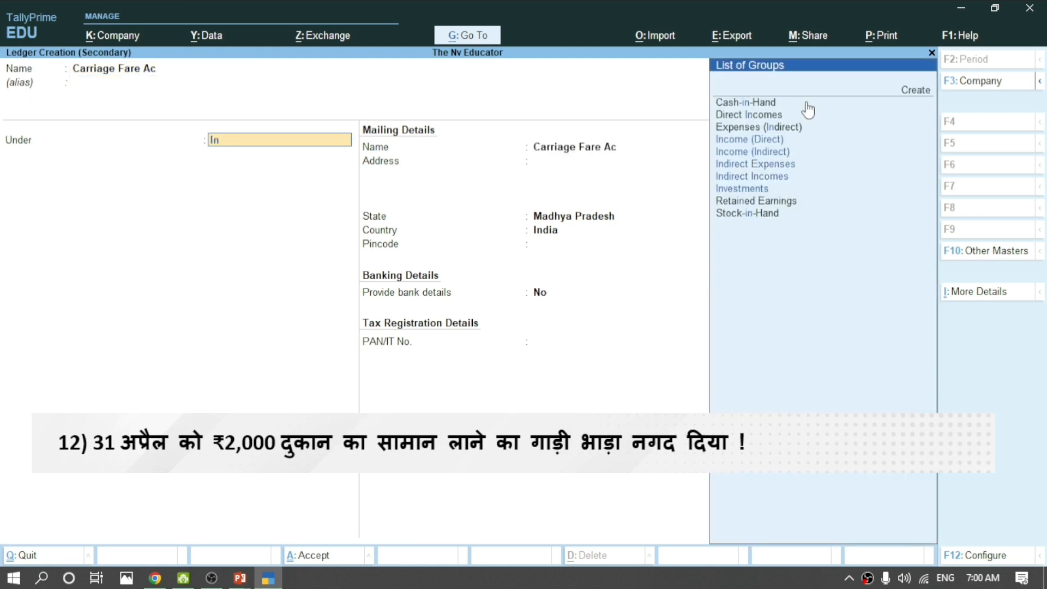
text(d)
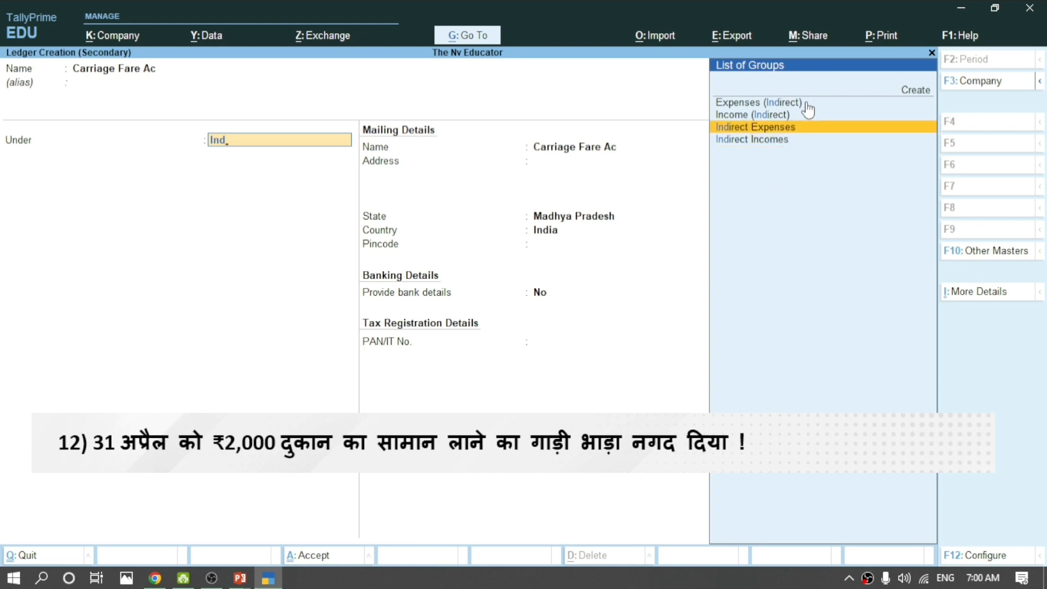
key(Return)
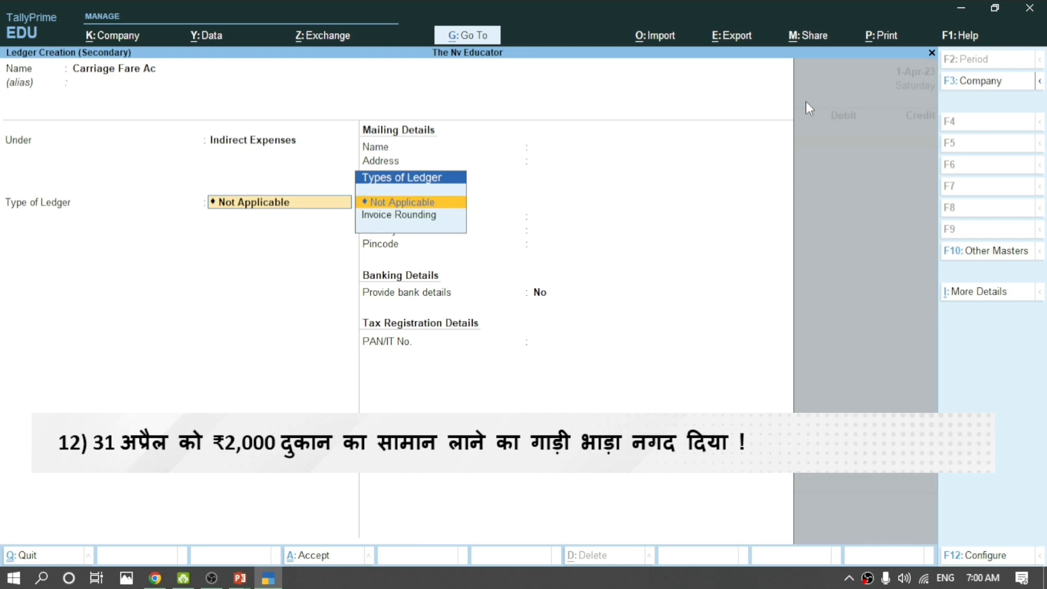
key(Return)
key(Return)
key(Return)
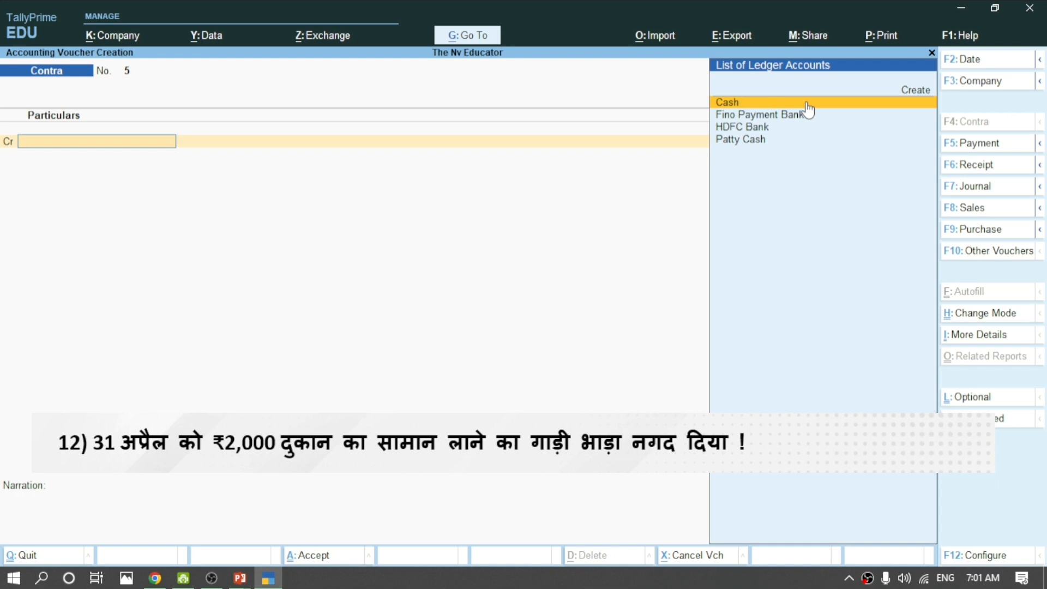
Record payment voucher 7 debiting Carriage Fare Ac 2,000 and crediting Cash, then save.
click(977, 143)
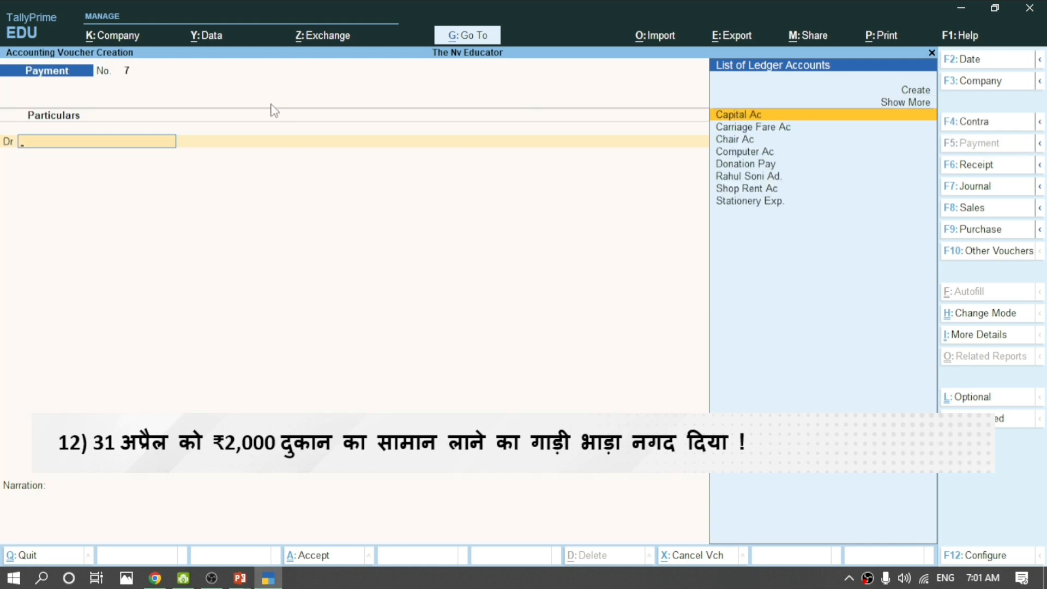
key(Down)
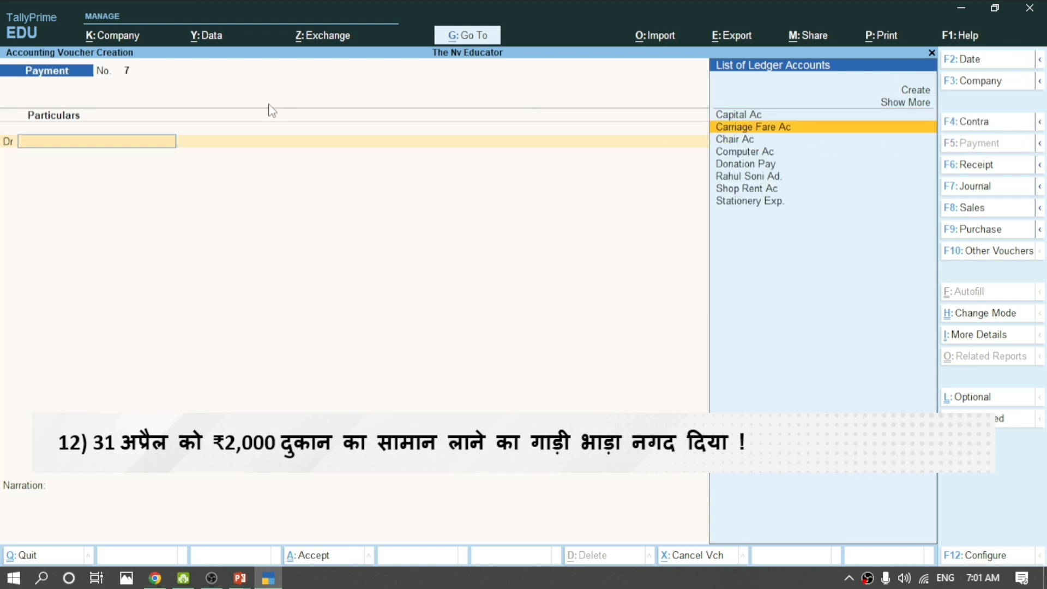
key(Return)
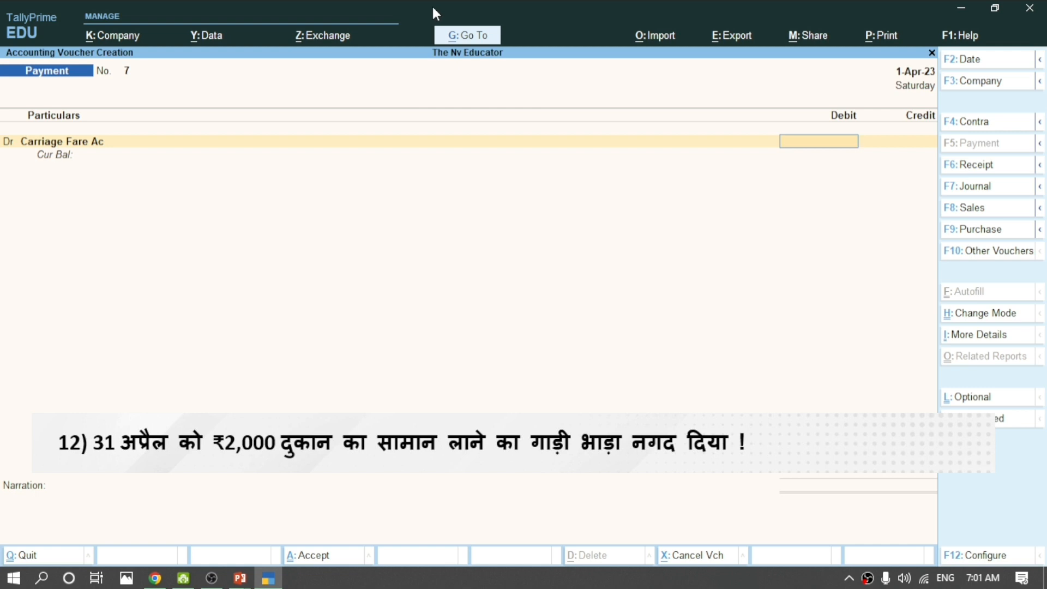
text(2000)
key(Return)
key(Return)
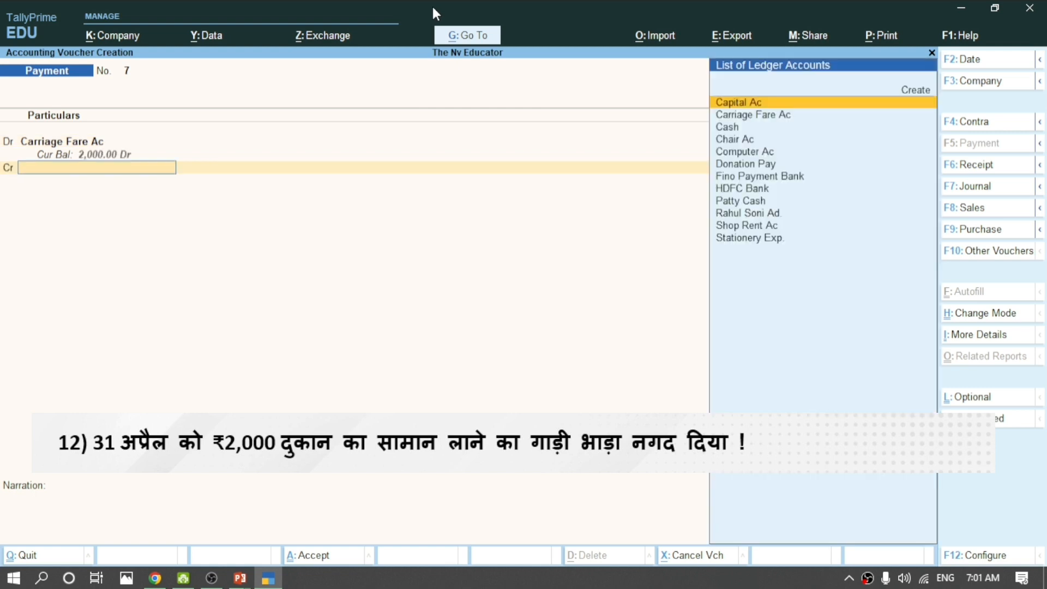
text(Cas)
key(Return)
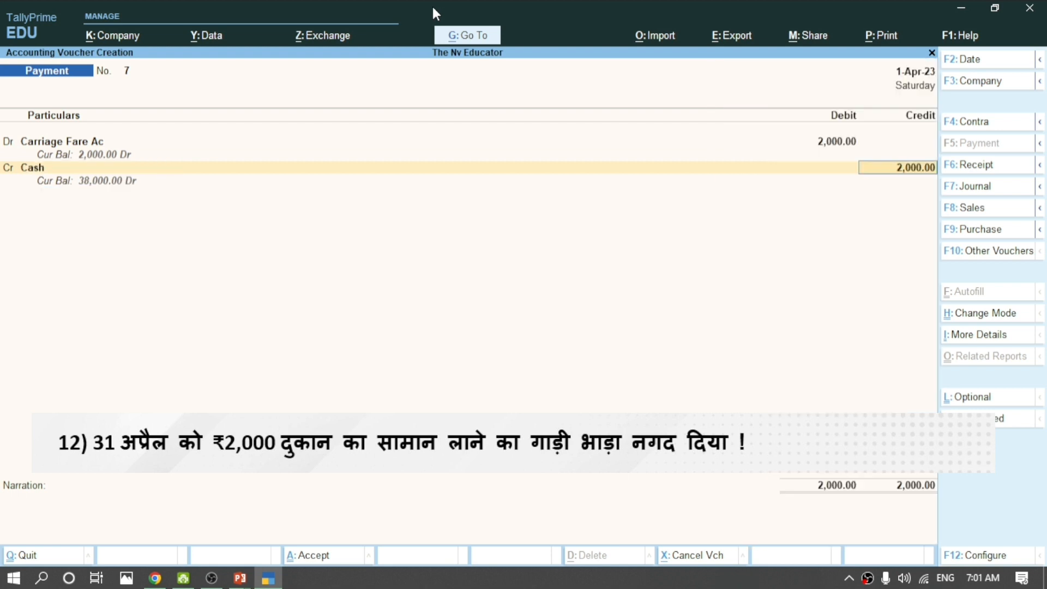
key(Return)
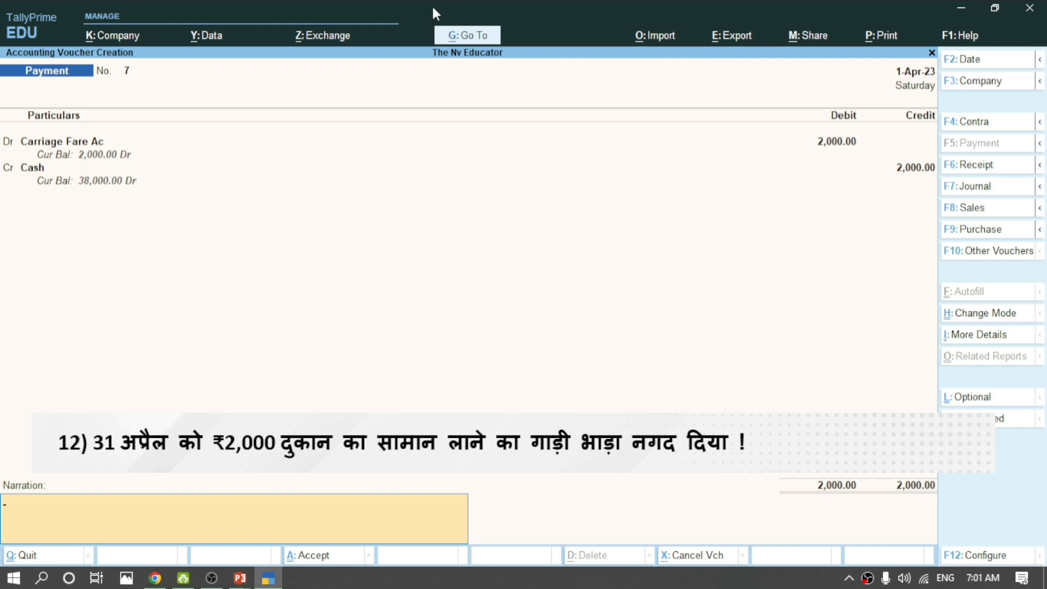
key(Return)
key(Return)
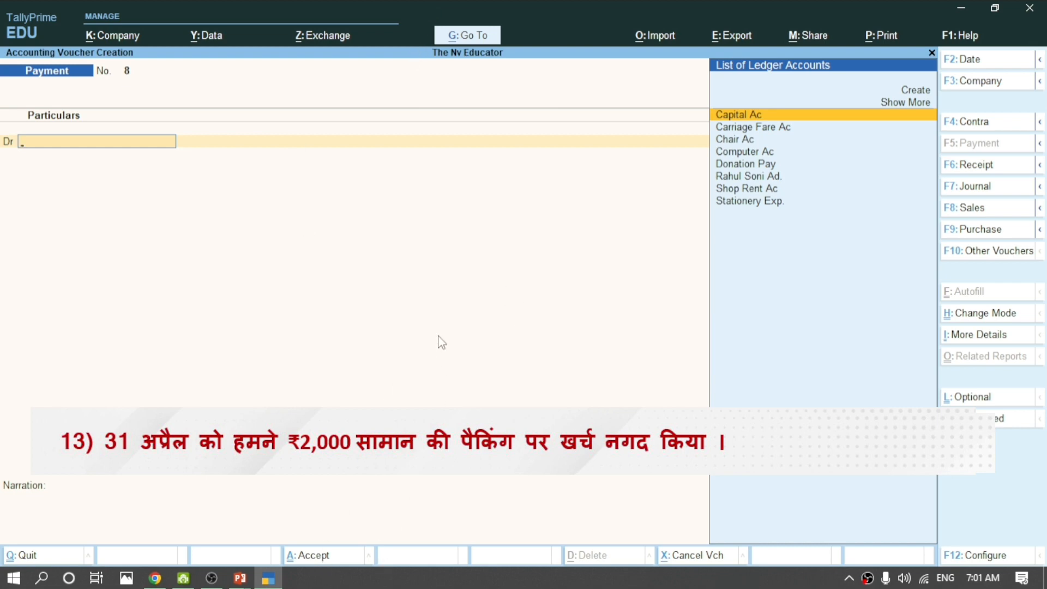
Create a Packing Exp. ledger under Direct Expenses with the default ledger type.
key(ctrl)
key(alt+c)
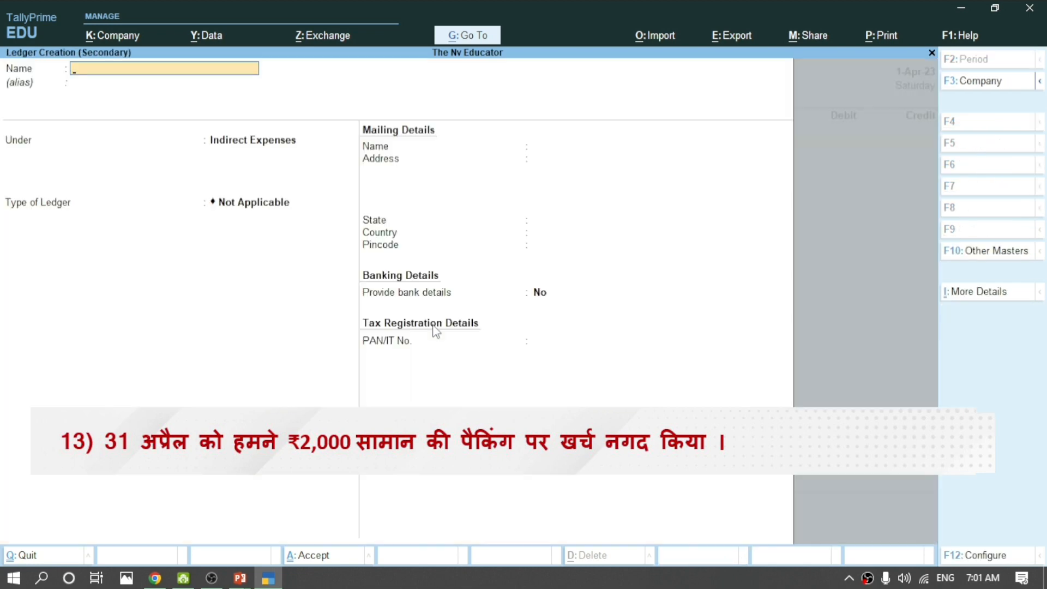
text(Pac)
text(king Exp.)
key(Return)
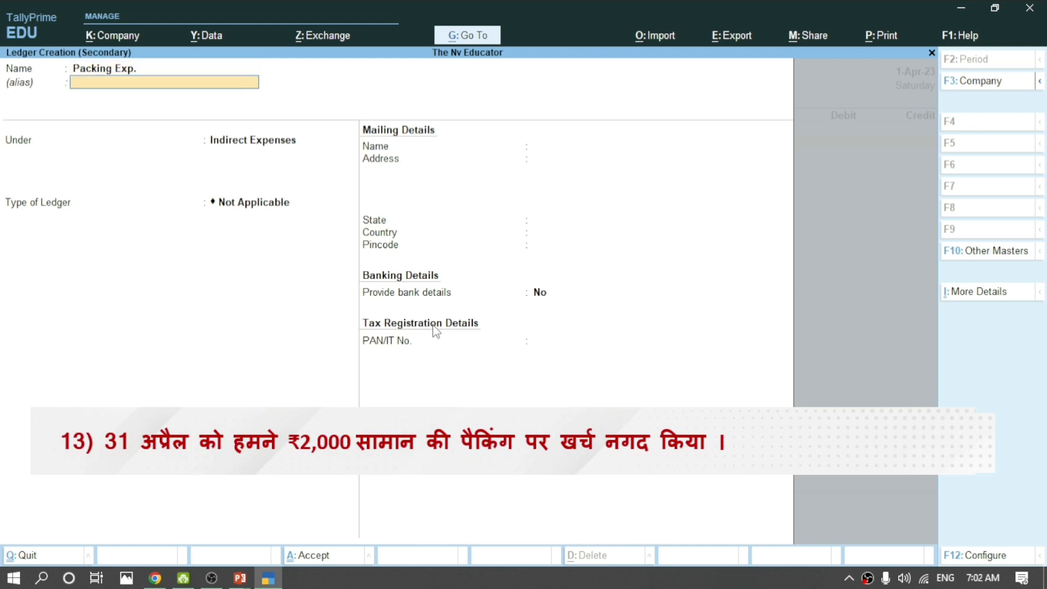
key(Return)
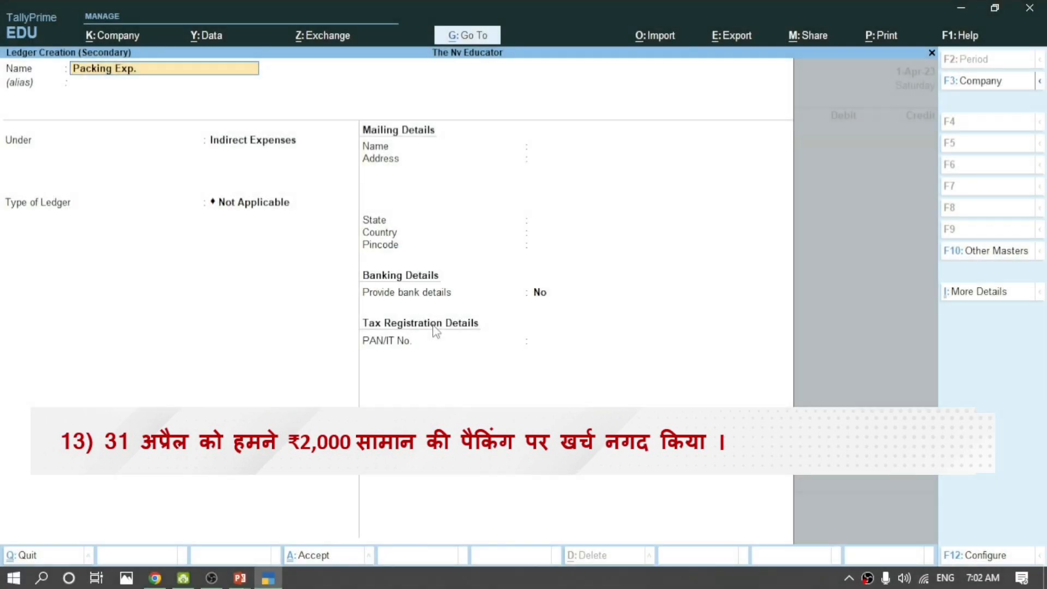
key(Return)
key(Return)
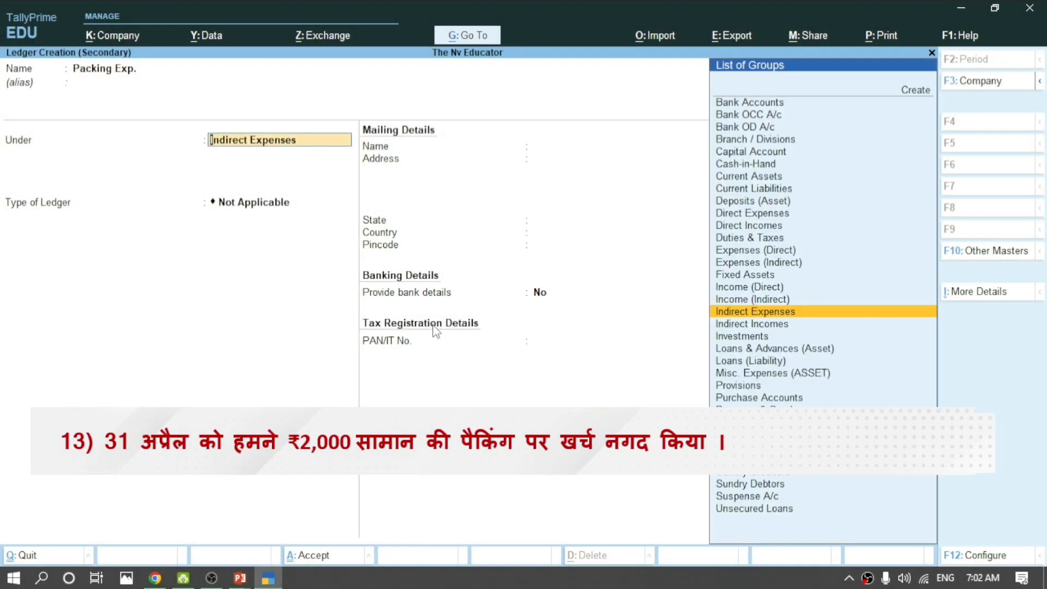
text(Dire)
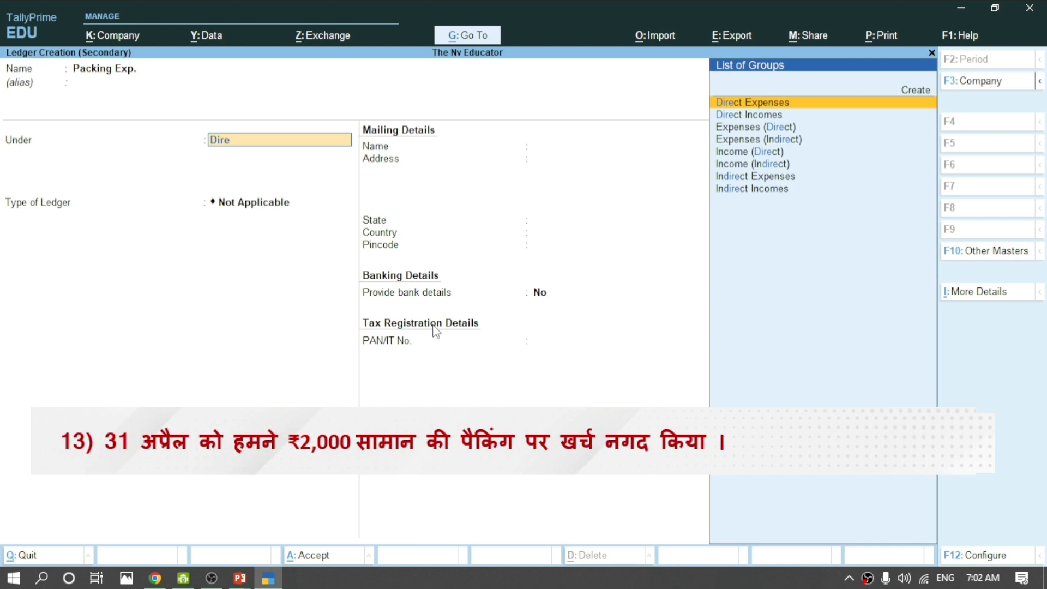
key(Return)
key(Return)
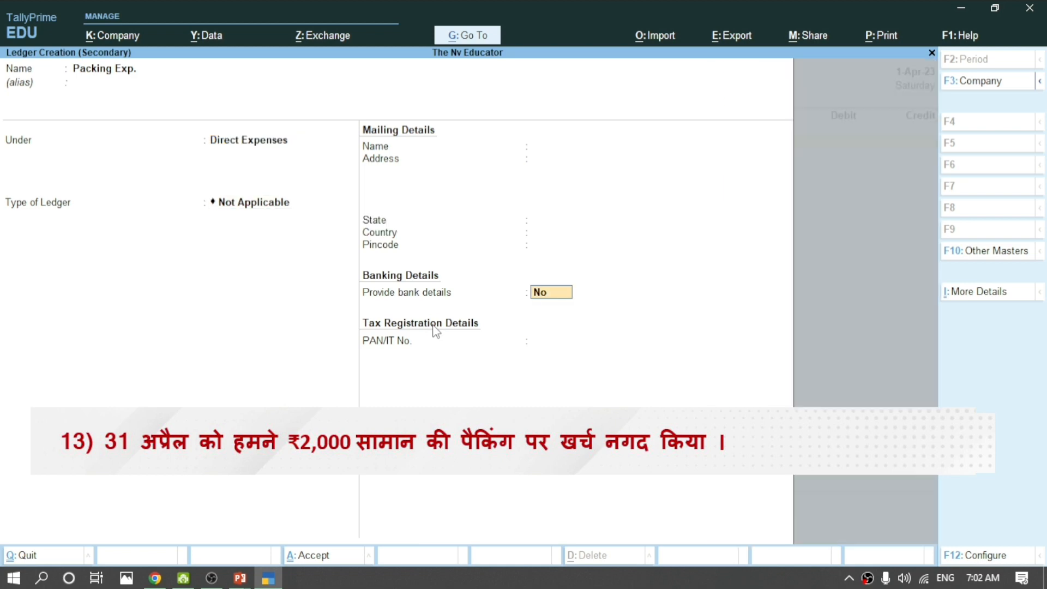
key(Return)
key(Return)
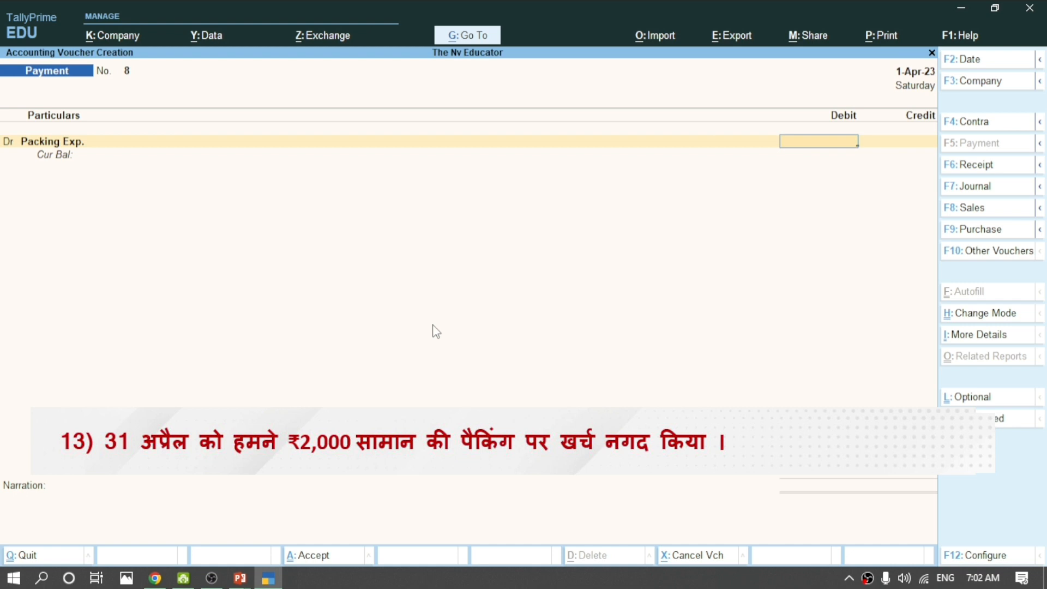
Debit Packing Exp. 2,000 and credit Cash 2,000 on payment voucher 8.
text(2000)
key(Return)
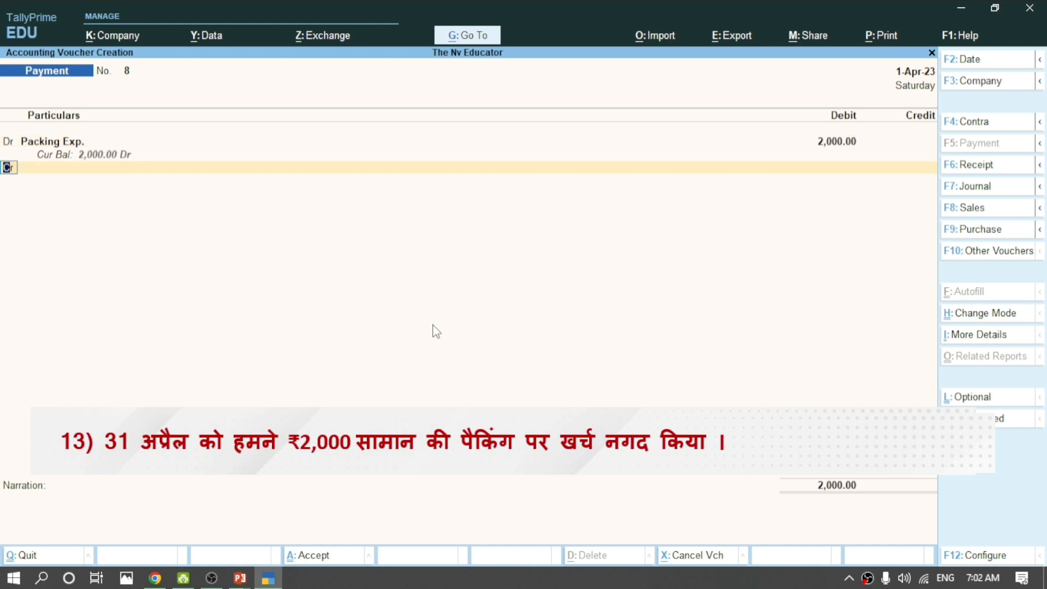
key(Return)
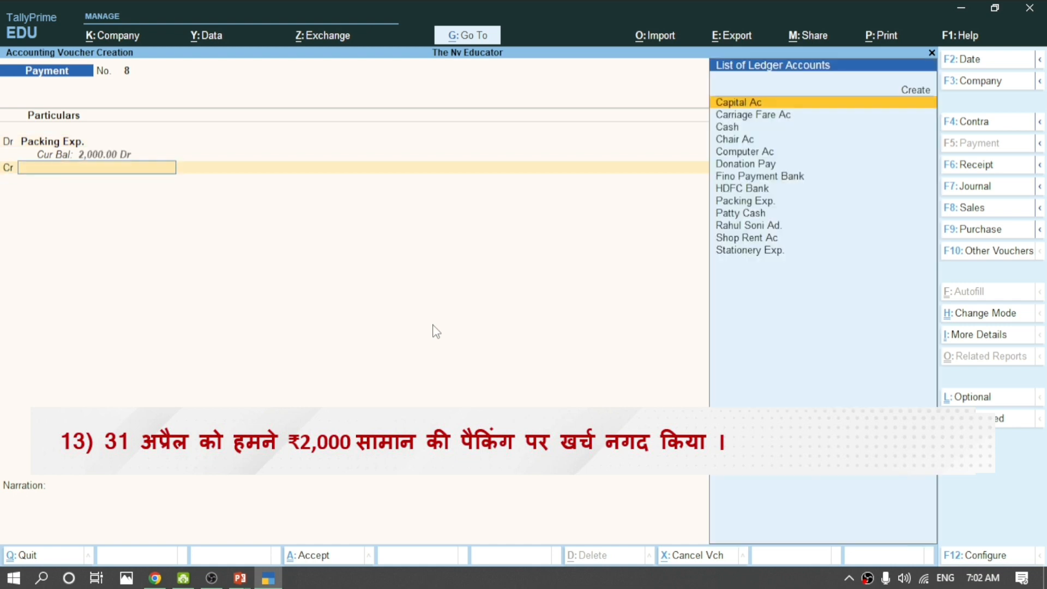
text(ca)
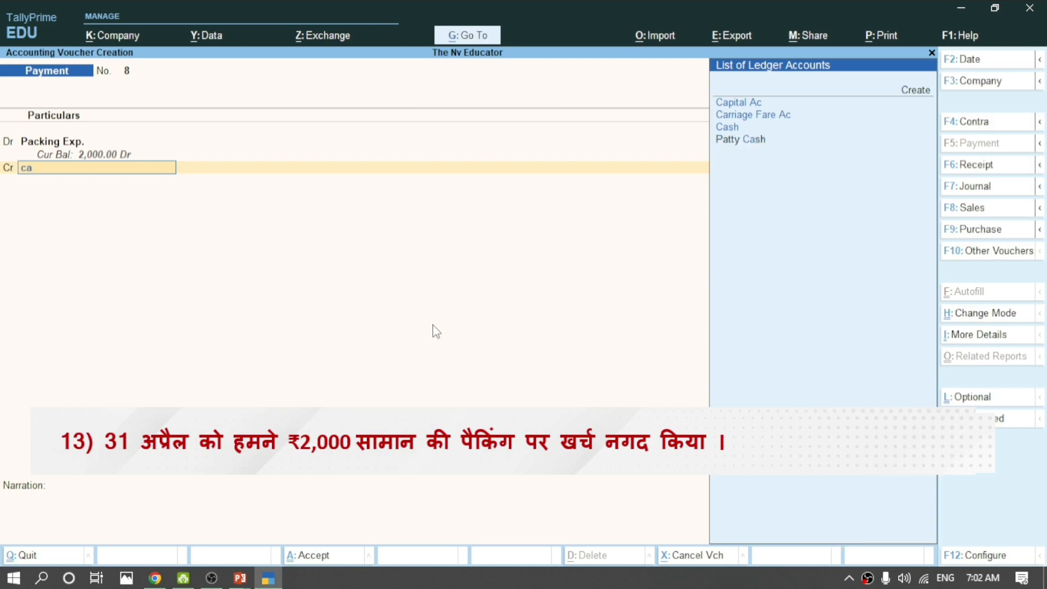
key(Down)
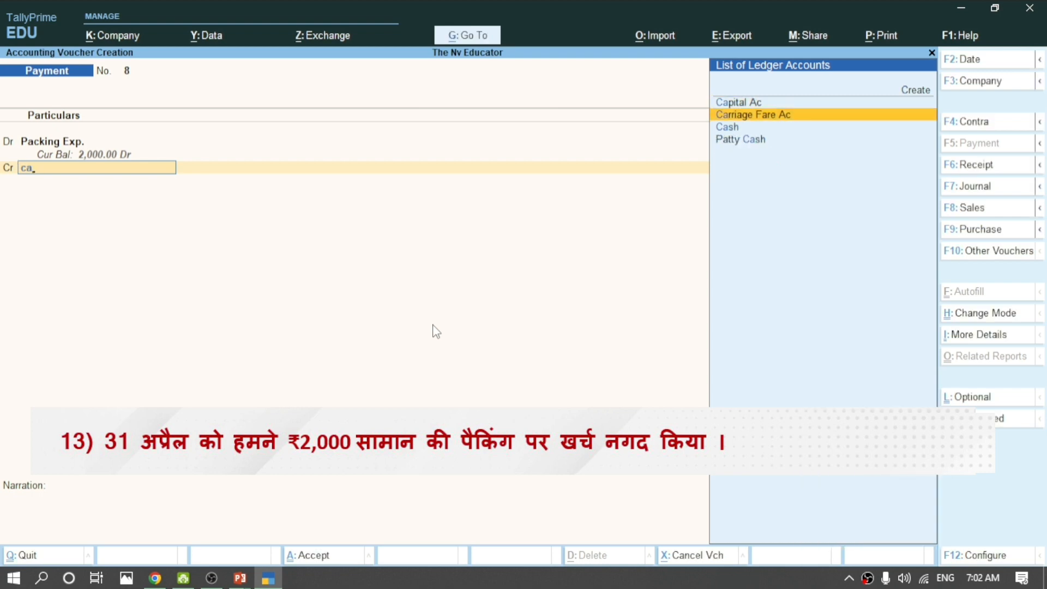
key(Down)
key(Return)
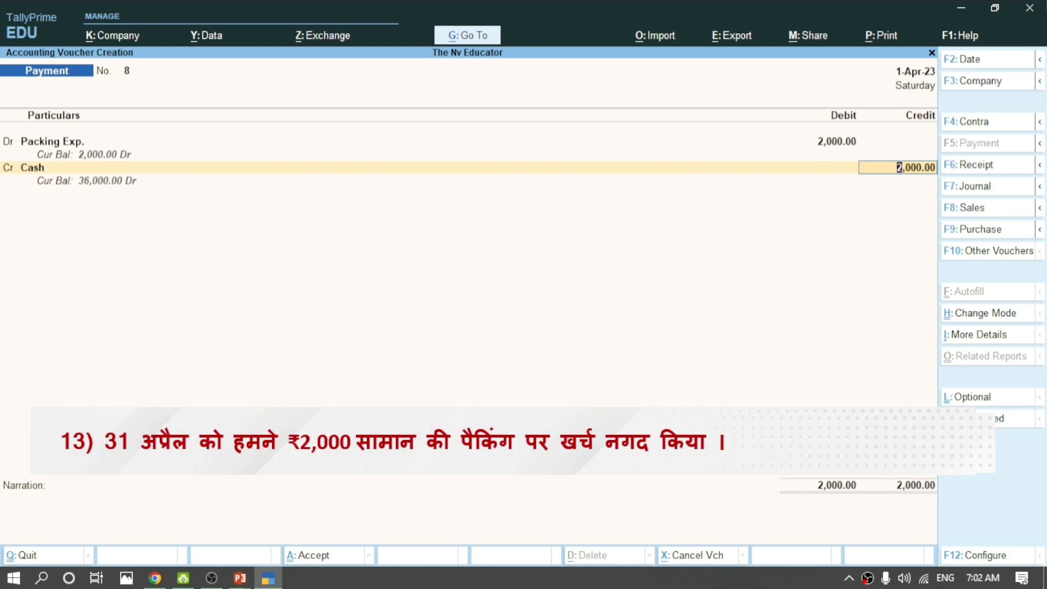
key(Return)
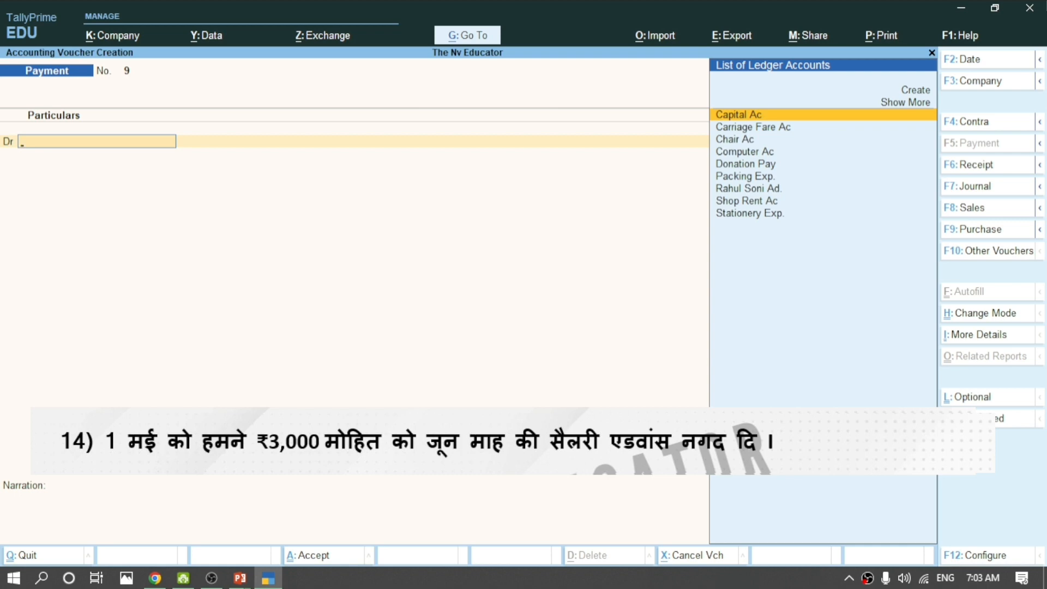
Create the employee's salary advance ledger under Loans & Advances (Asset).
key(alt+c)
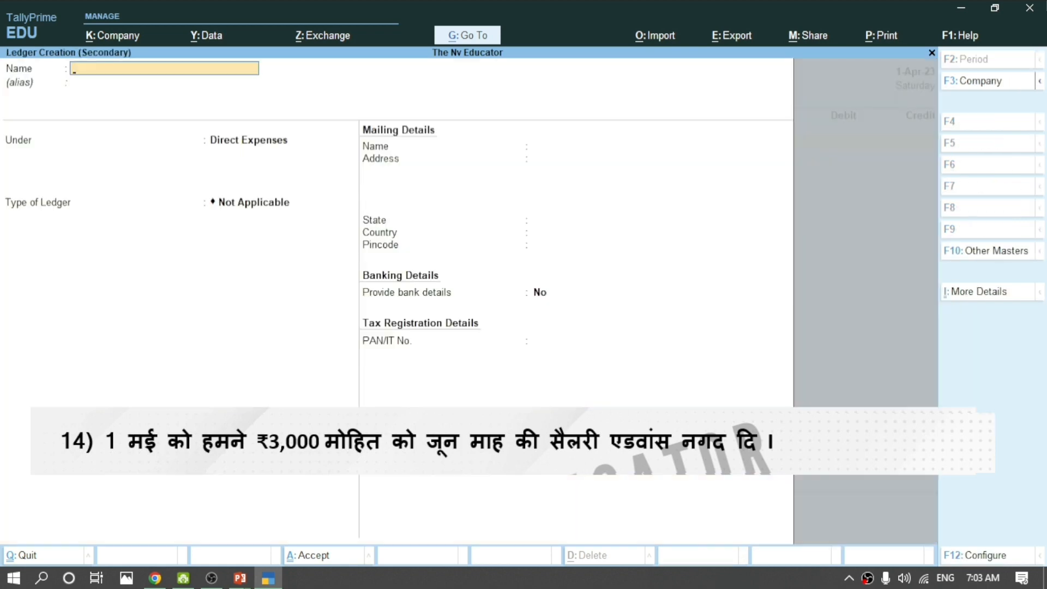
text(Mohit Salary Advance)
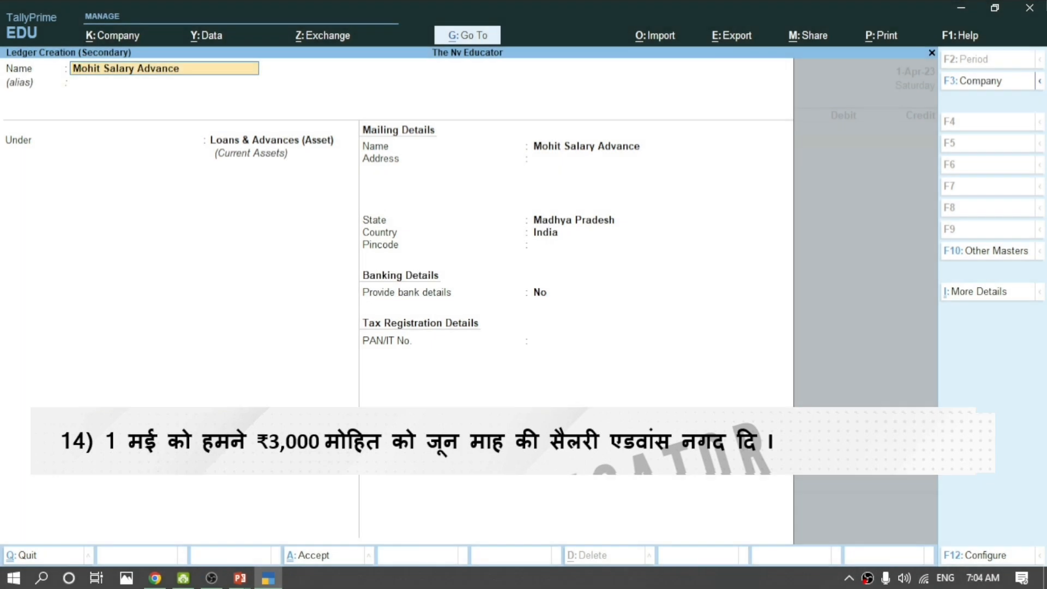
key(Return)
key(Return)
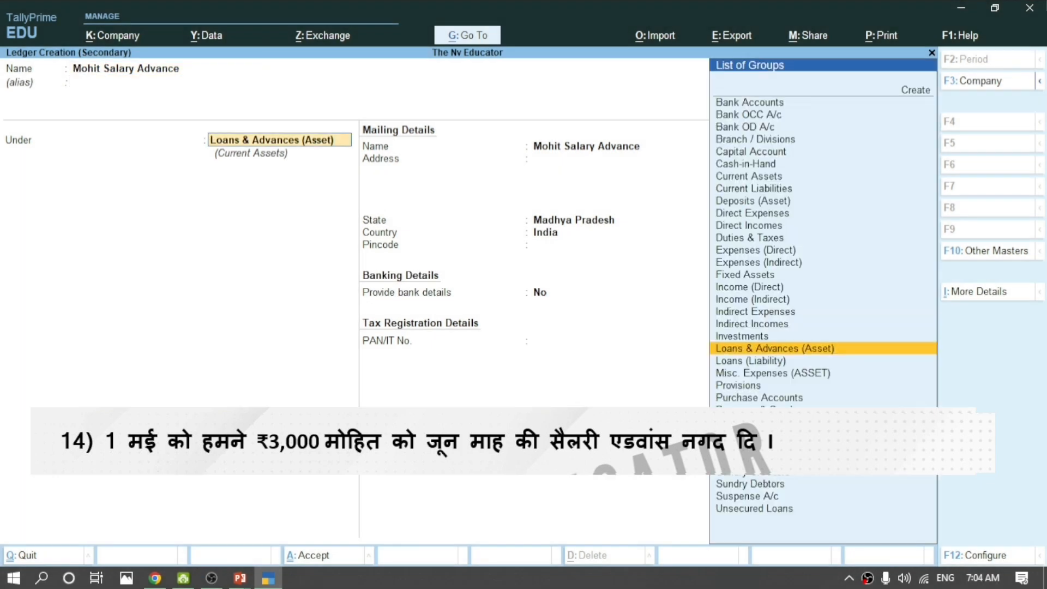
key(Return)
key(Return)
key(Return)
key(Return)
key(Return)
key(Return)
key(Return)
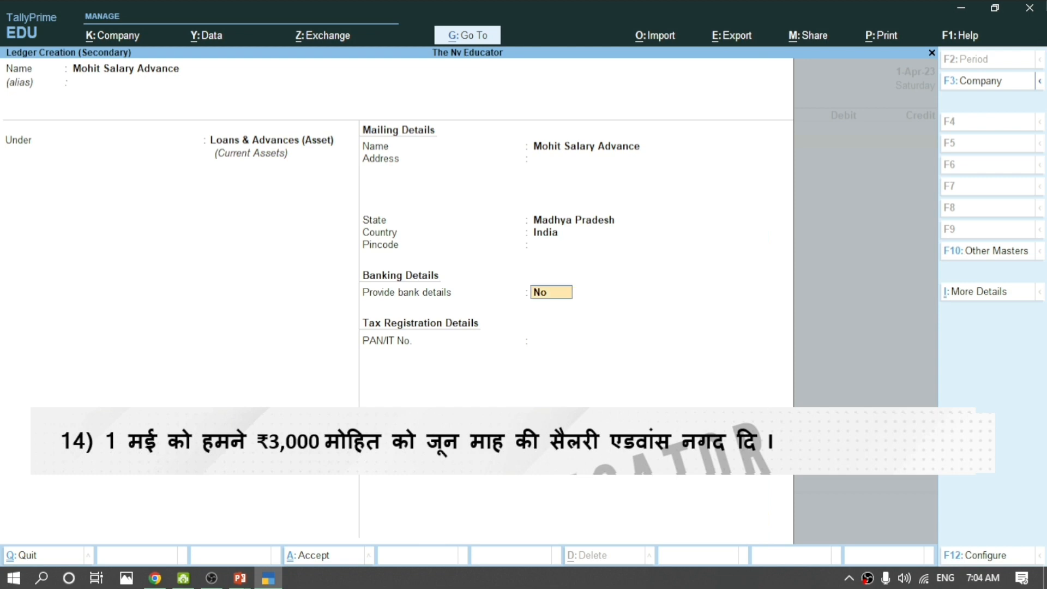
key(Return)
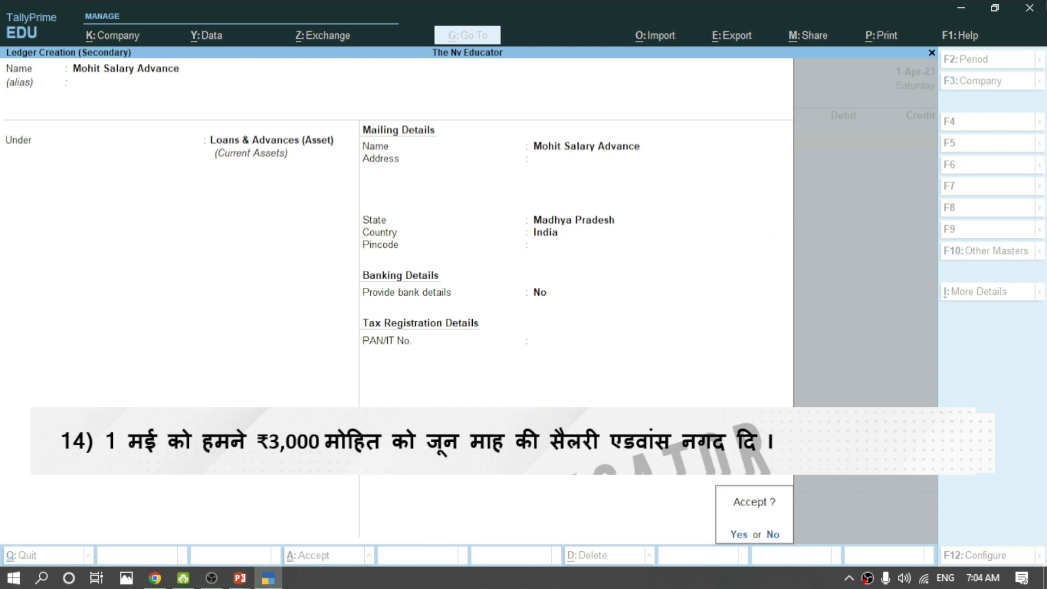
key(Return)
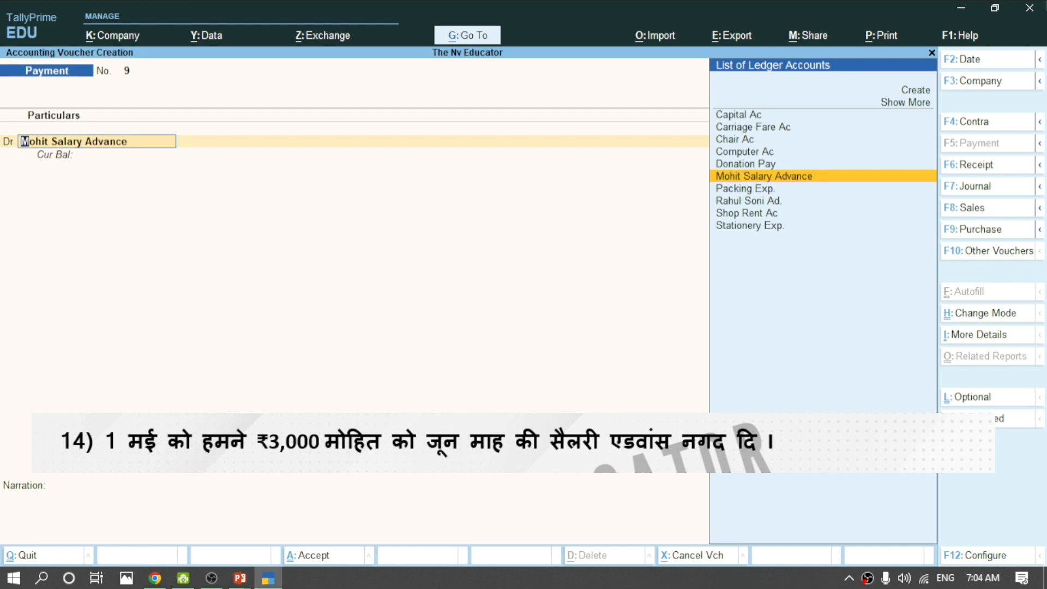
Debit the salary advance ledger 3,000, credit Cash 3,000, and save voucher 9.
key(Return)
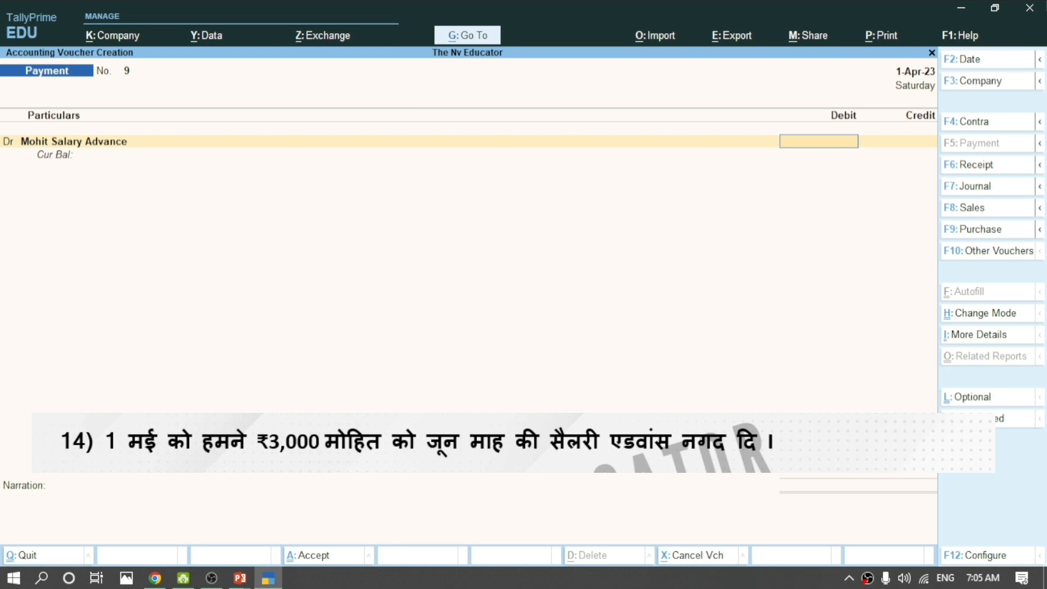
text(3000)
key(Return)
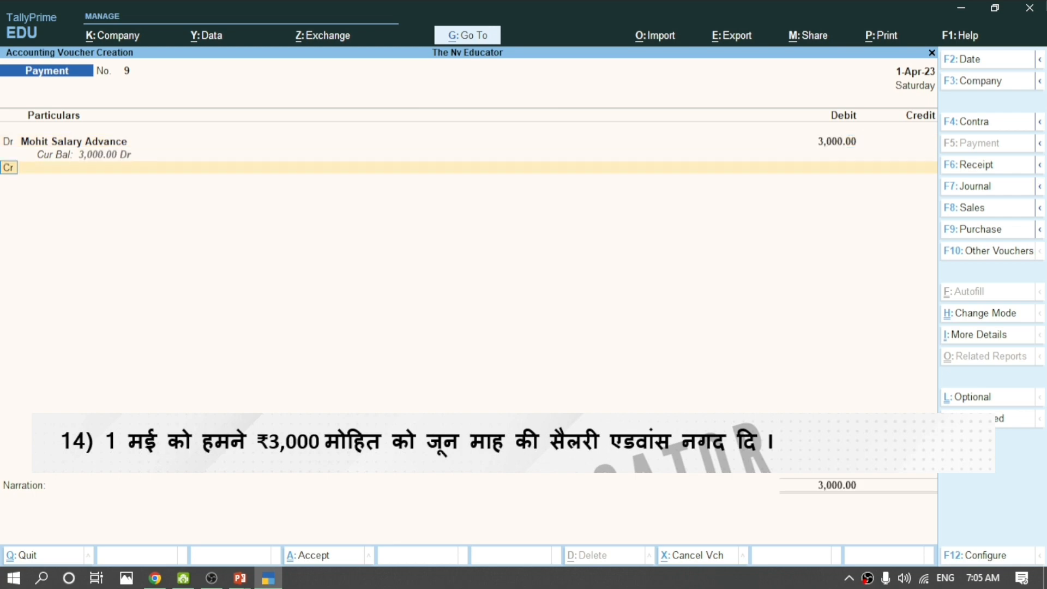
key(Return)
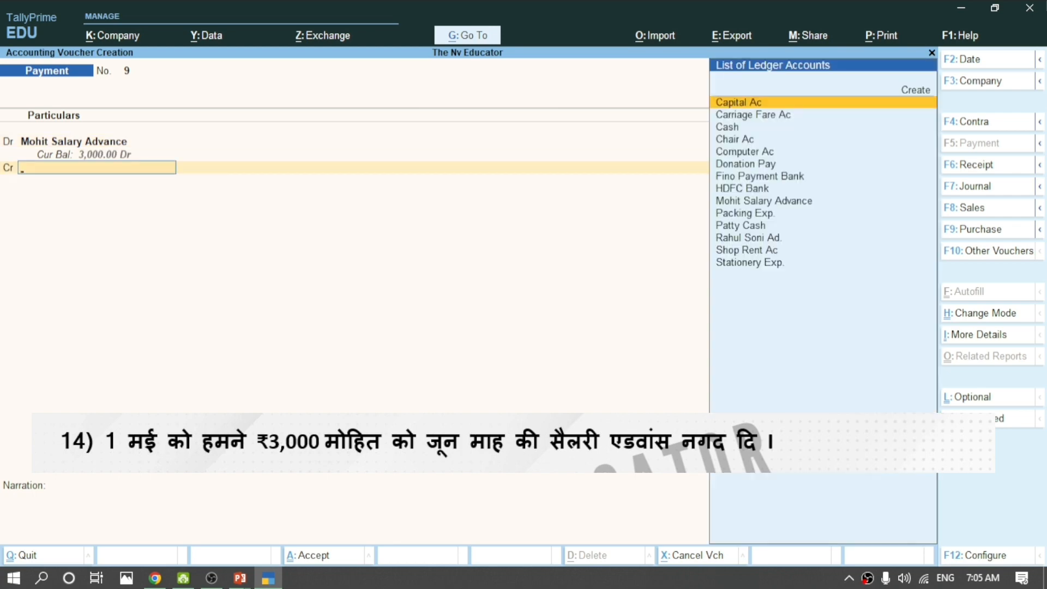
key(Down)
key(Down)
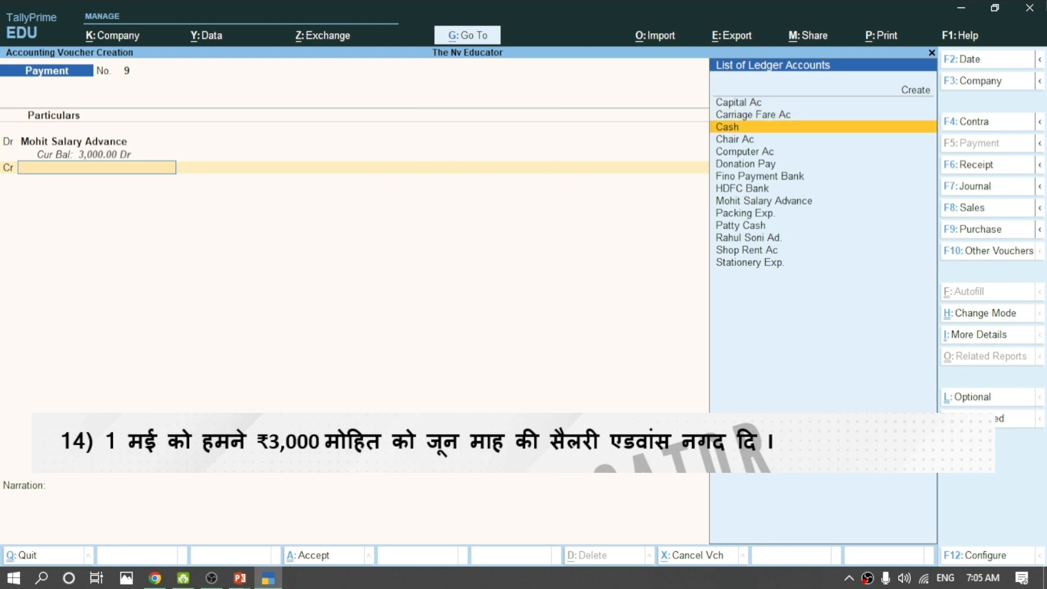
key(Return)
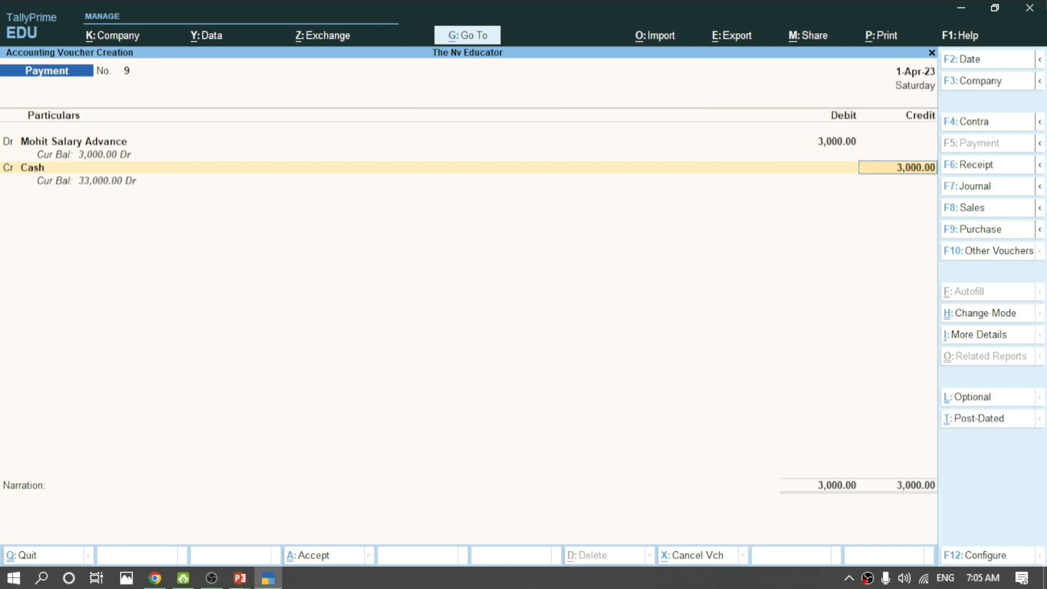
key(Return)
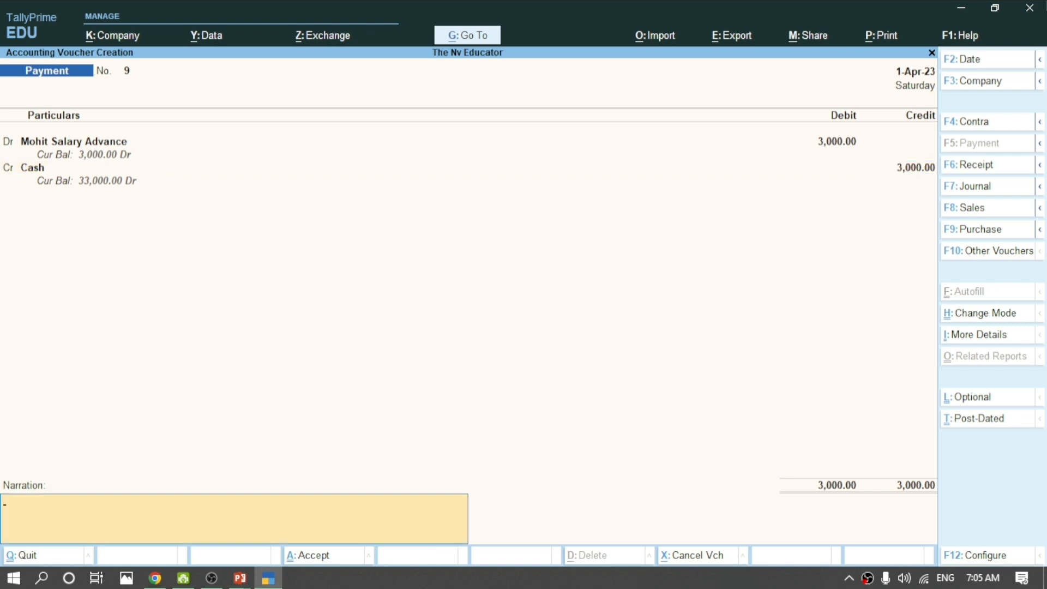
key(Return)
key(Return)
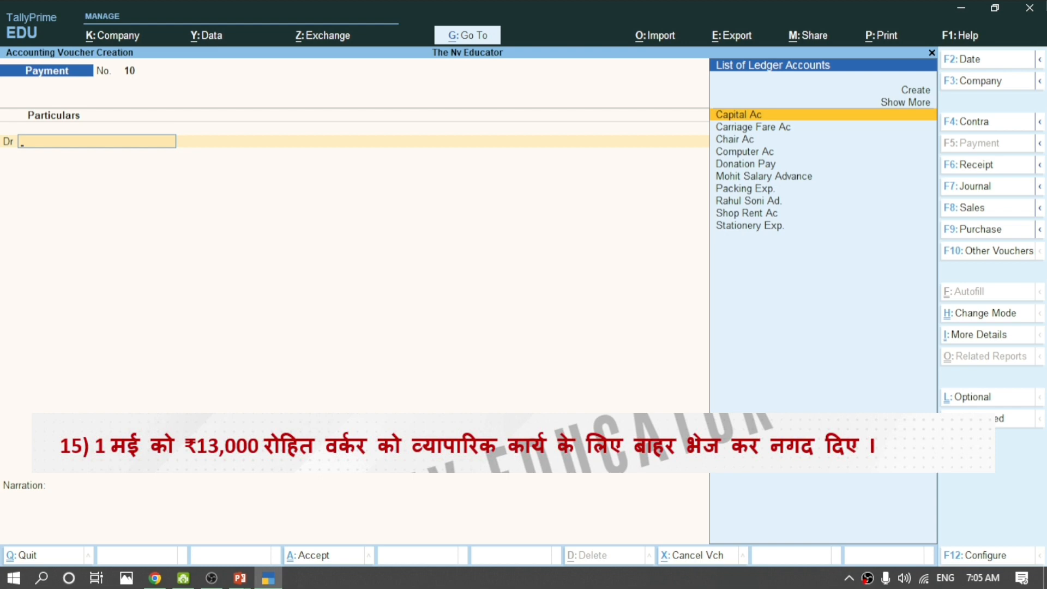
From the voucher's Dr field, create a ledger named for the worker under Misc. Expenses (ASSET).
key(alt+c)
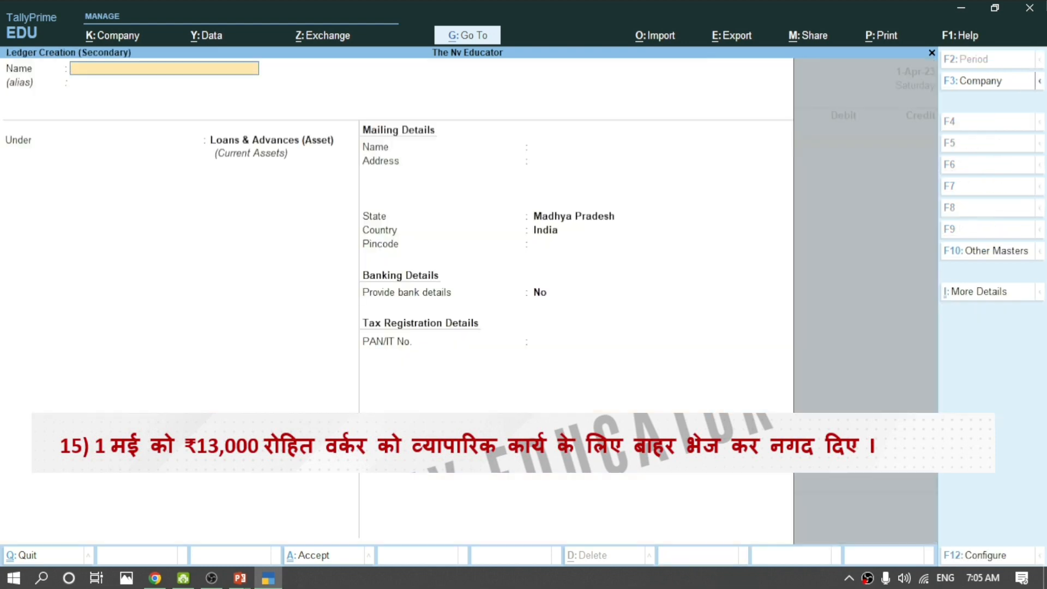
text(Rohit Woer)
key(BackSpace)
text(rker)
key(Return)
key(Return)
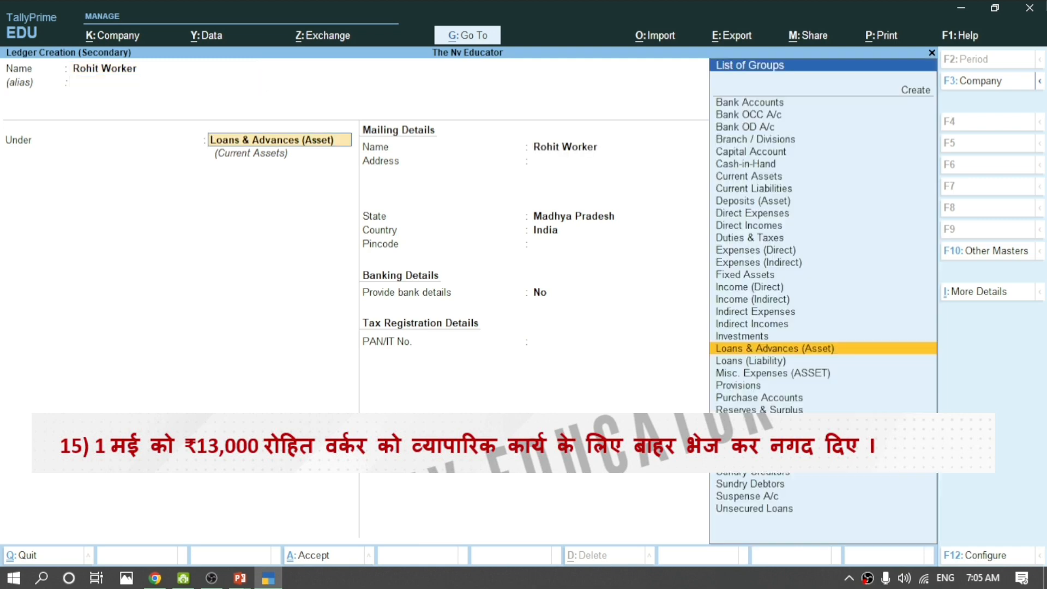
text(Mis)
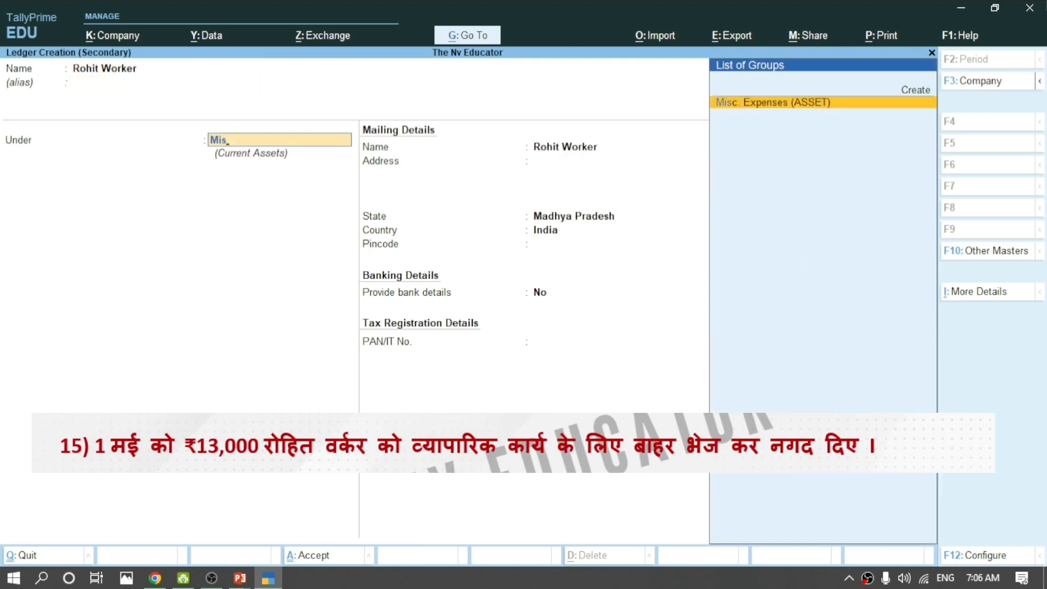
key(Return)
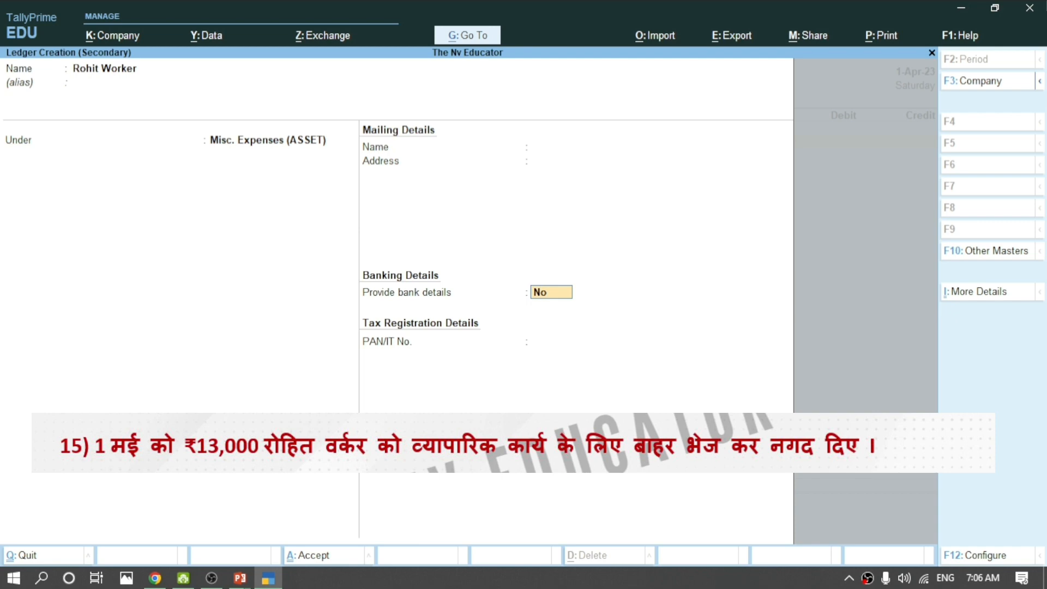
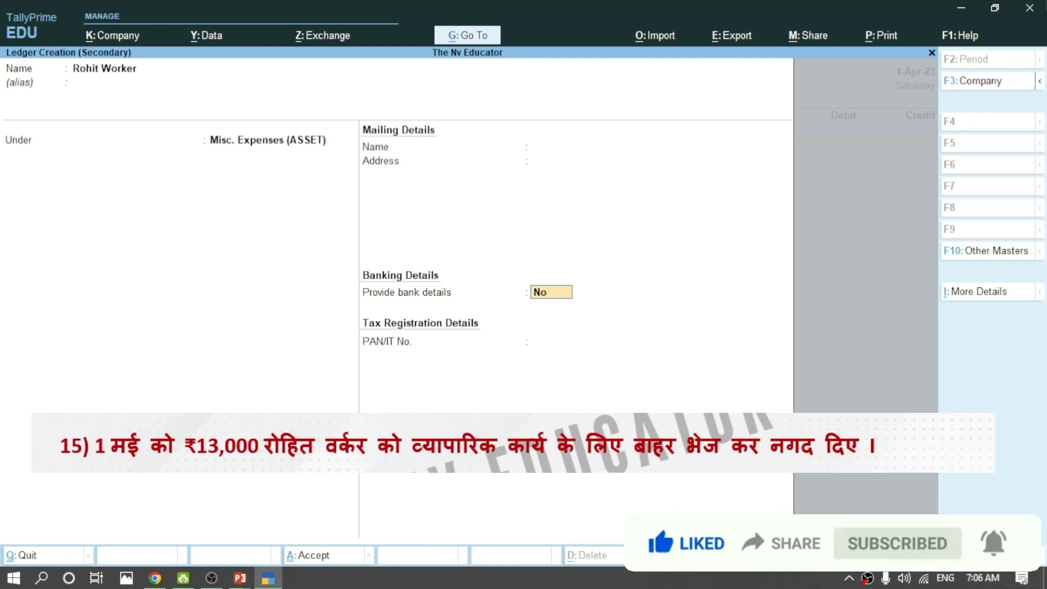
Save the worker's ledger under Misc. Expenses (ASSET) as voucher 10's debit account.
key(Return)
key(Return)
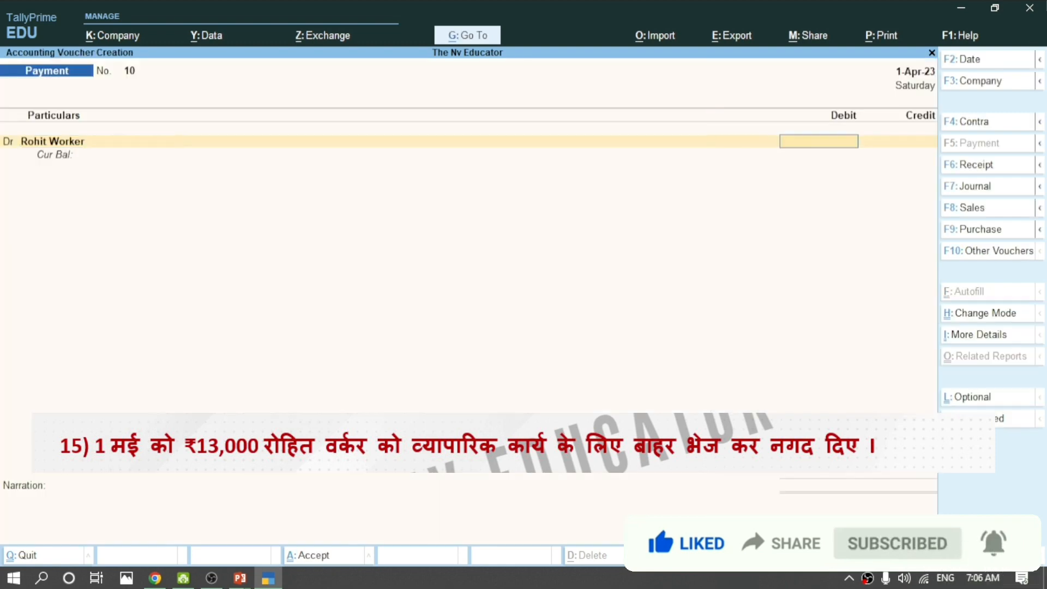
Debit Rohit Worker 13,000, credit Cash 13,000, and save payment voucher 10.
text(1)
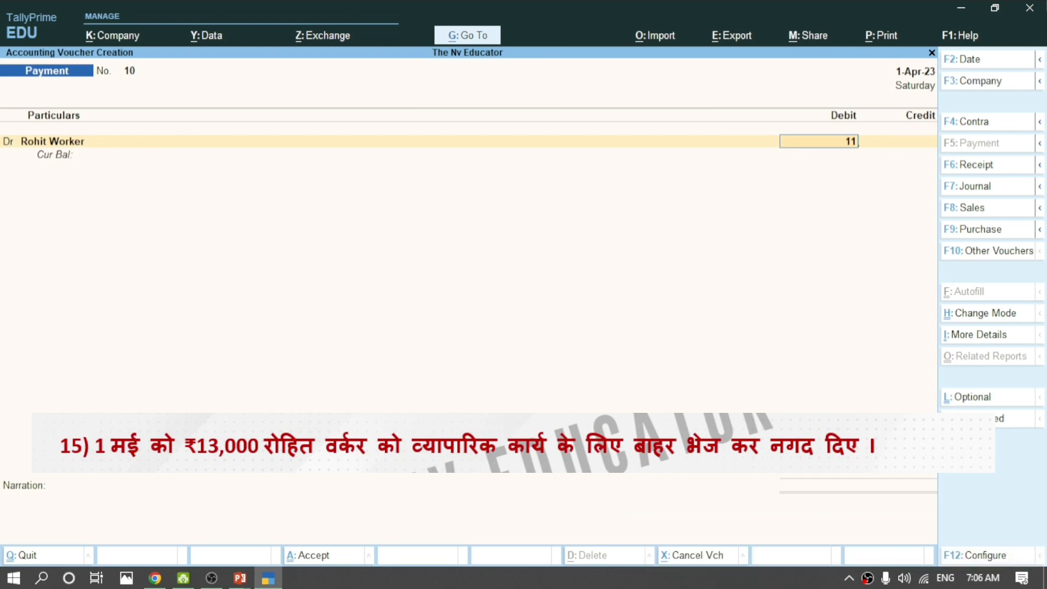
text(3000)
key(Return)
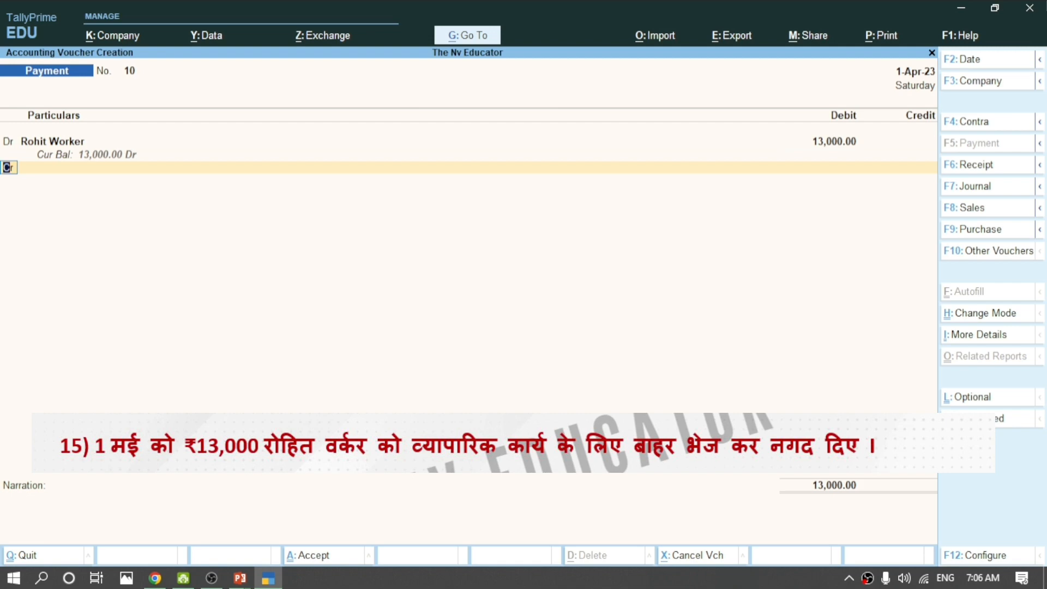
key(Return)
key(Down)
key(Down)
key(Down)
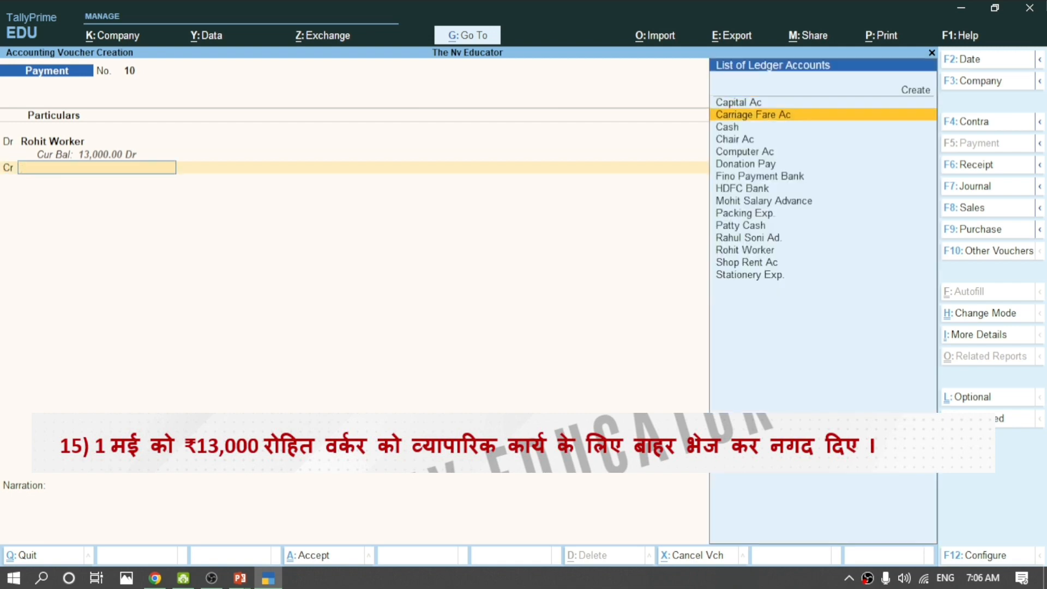
key(Up)
key(Return)
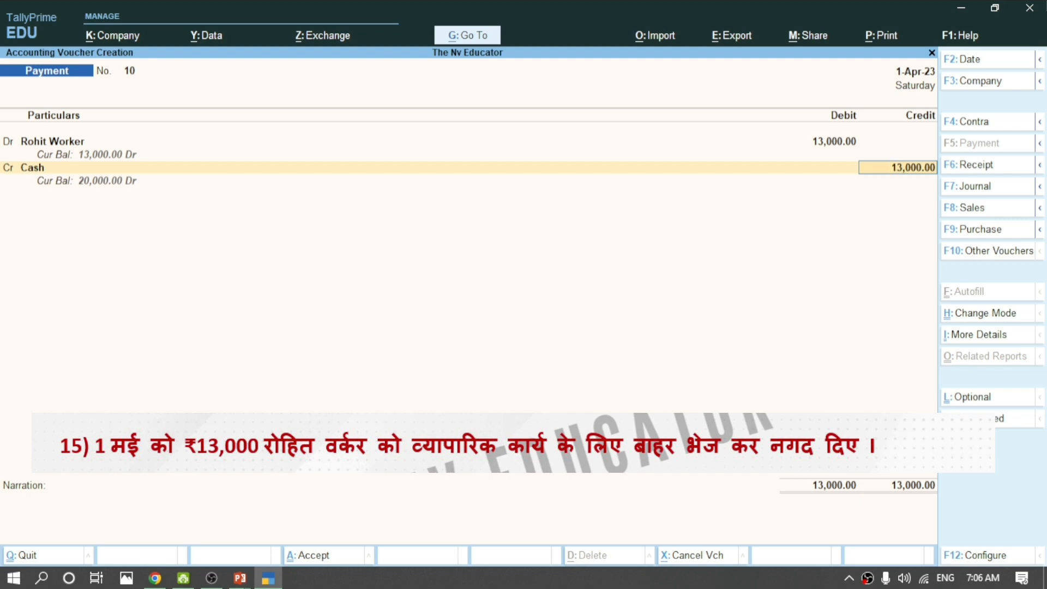
key(Return)
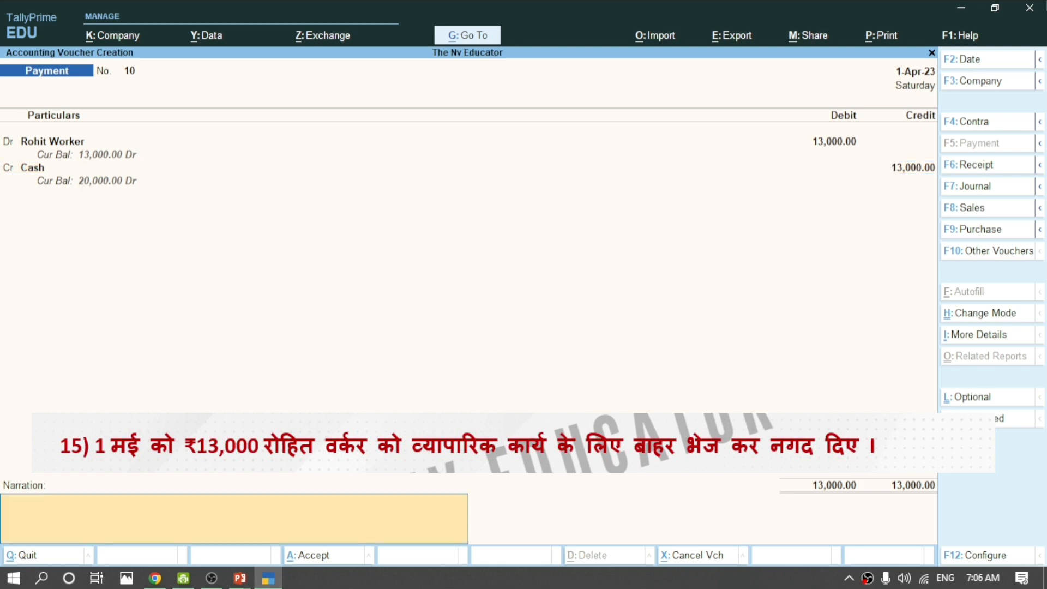
key(Return)
key(Return)
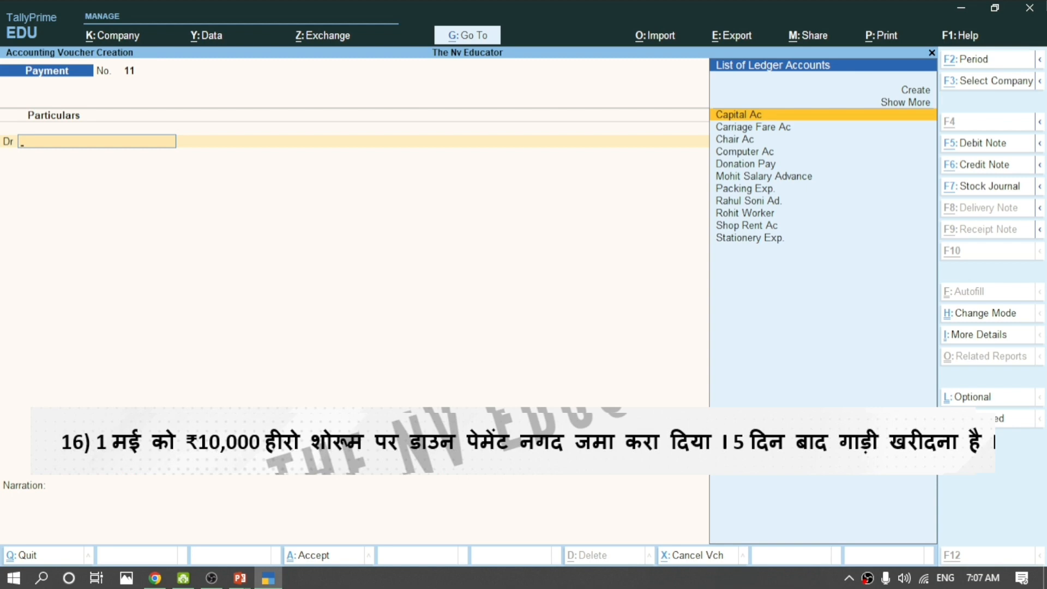
Create the Hero Showroom Advance ledger under Loans & Advances (Asset) from the Dr field.
key(alt+c)
text(Hero Showroom Advance)
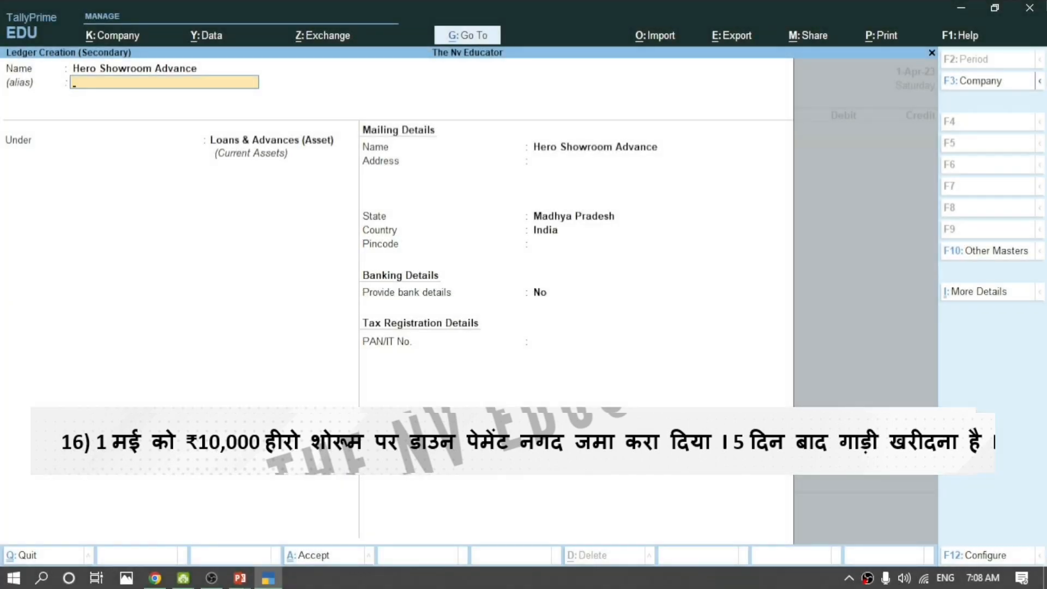
key(Return)
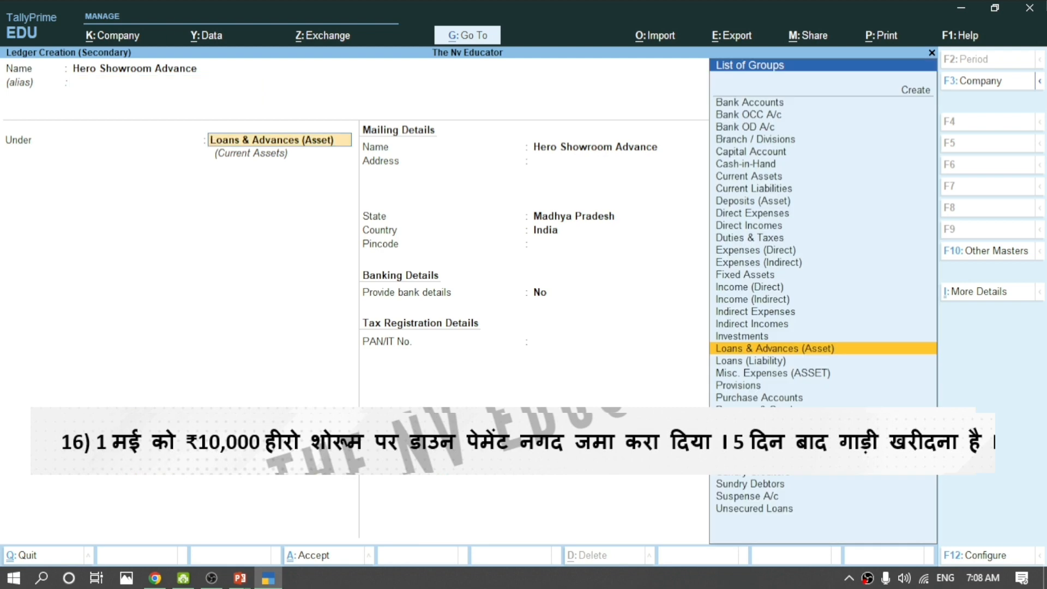
key(Return)
key(Return)
key(Return)
key(Return)
key(Return)
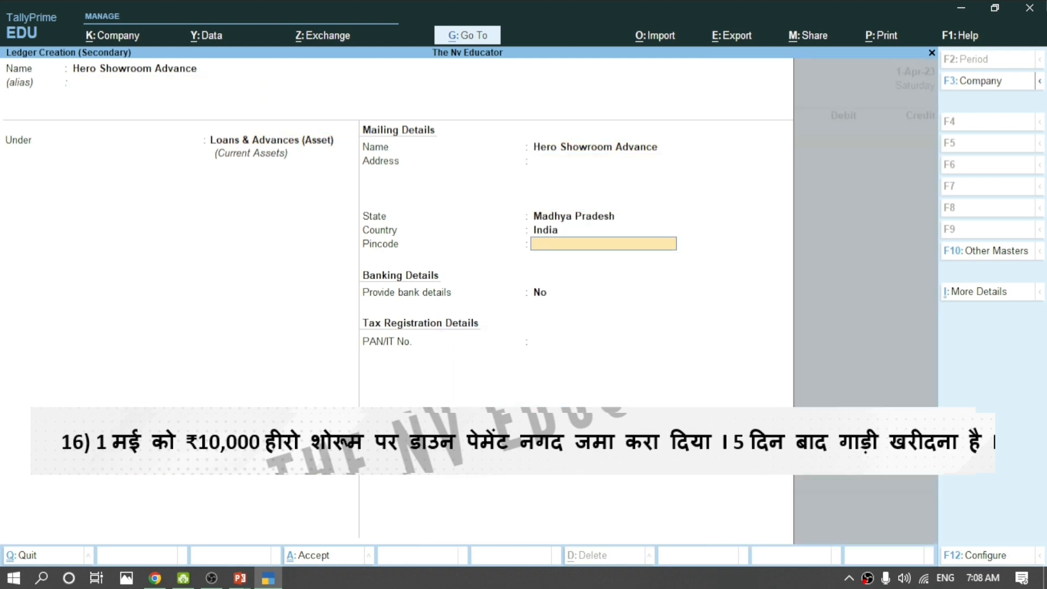
key(Return)
key(Return)
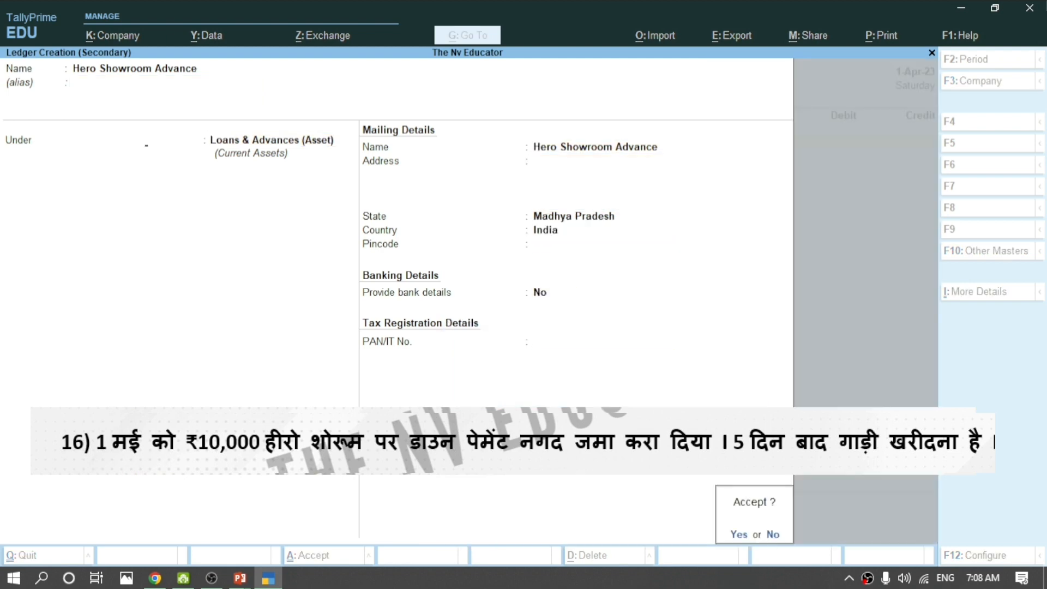
key(Return)
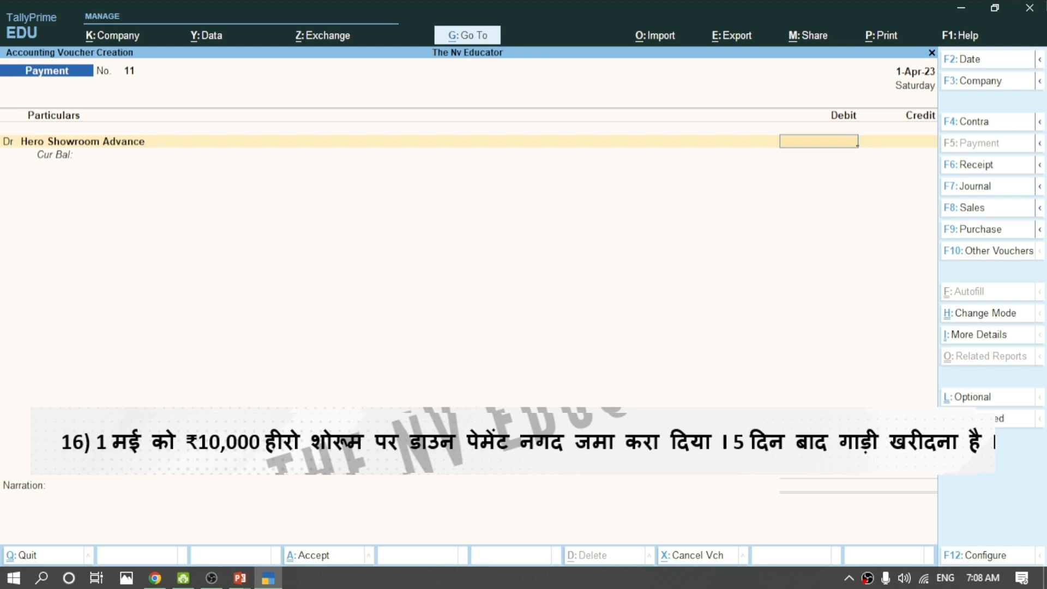
Debit Hero Showroom Advance 10,000, credit Cash 10,000, and save voucher 11.
text(10000)
key(Return)
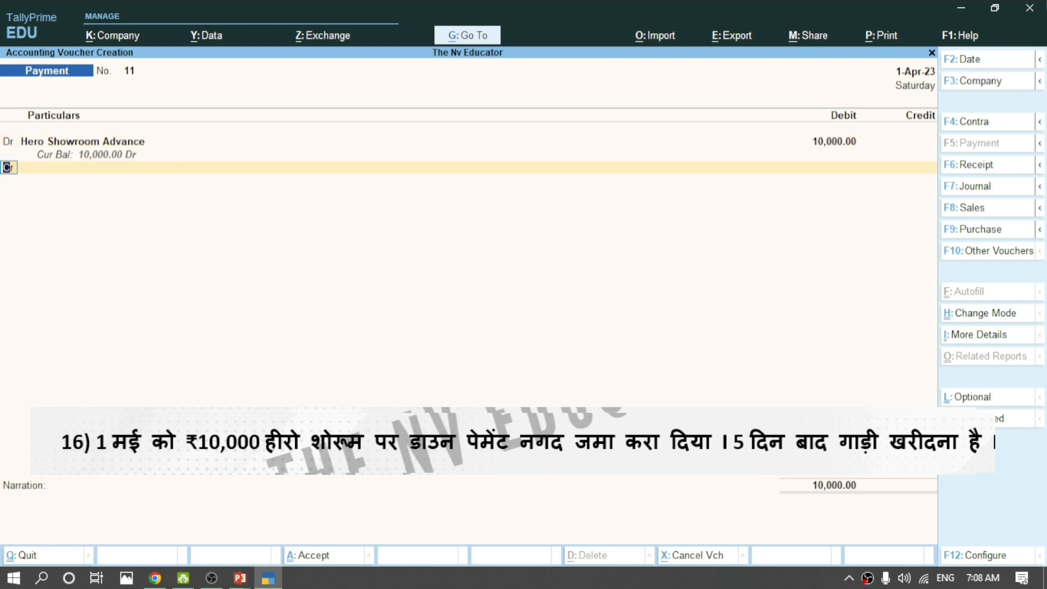
key(Return)
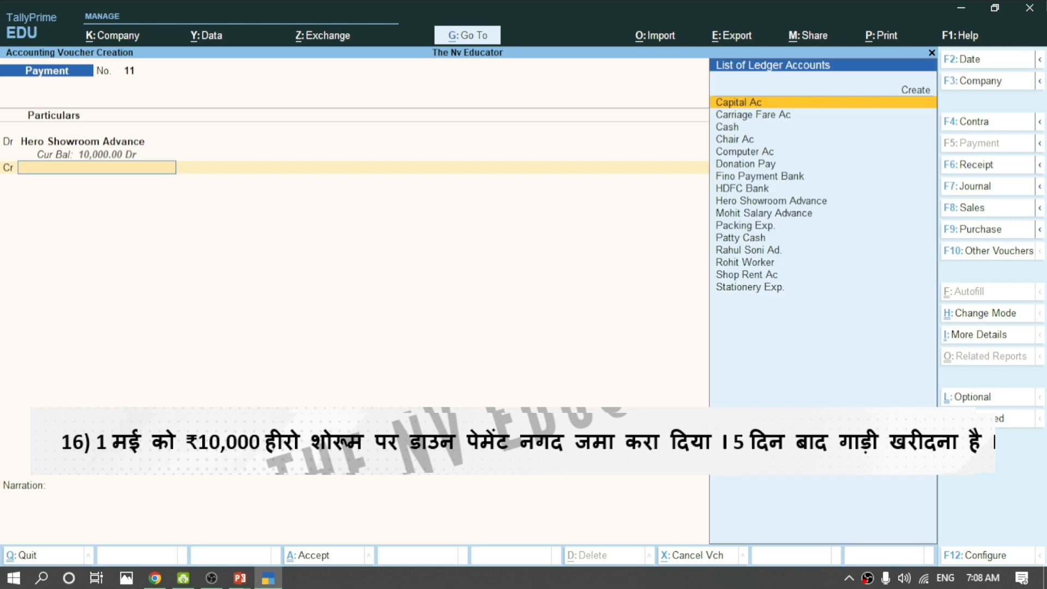
text(cas)
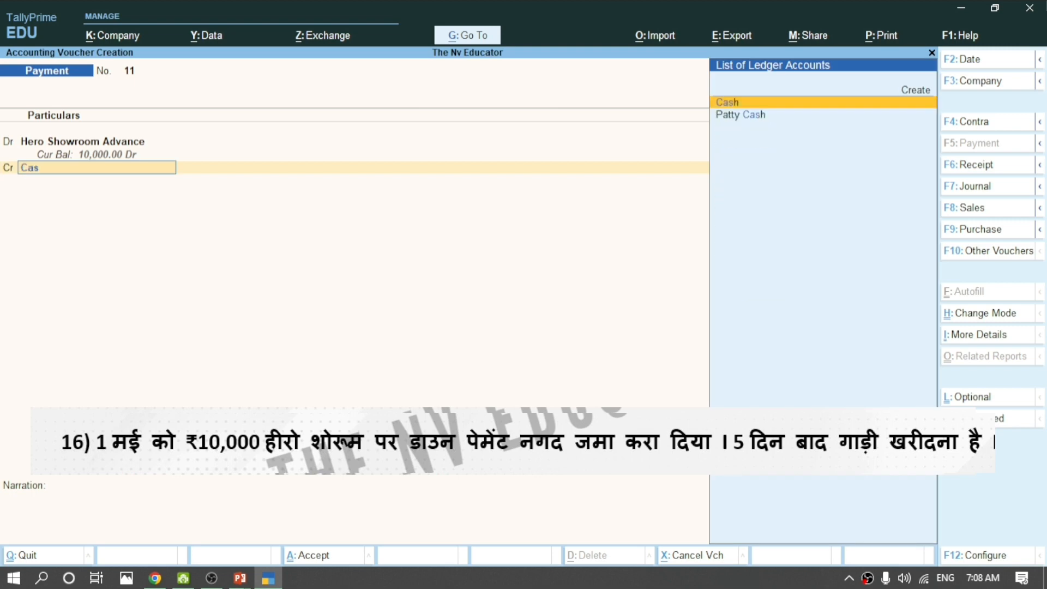
key(Return)
key(Return)
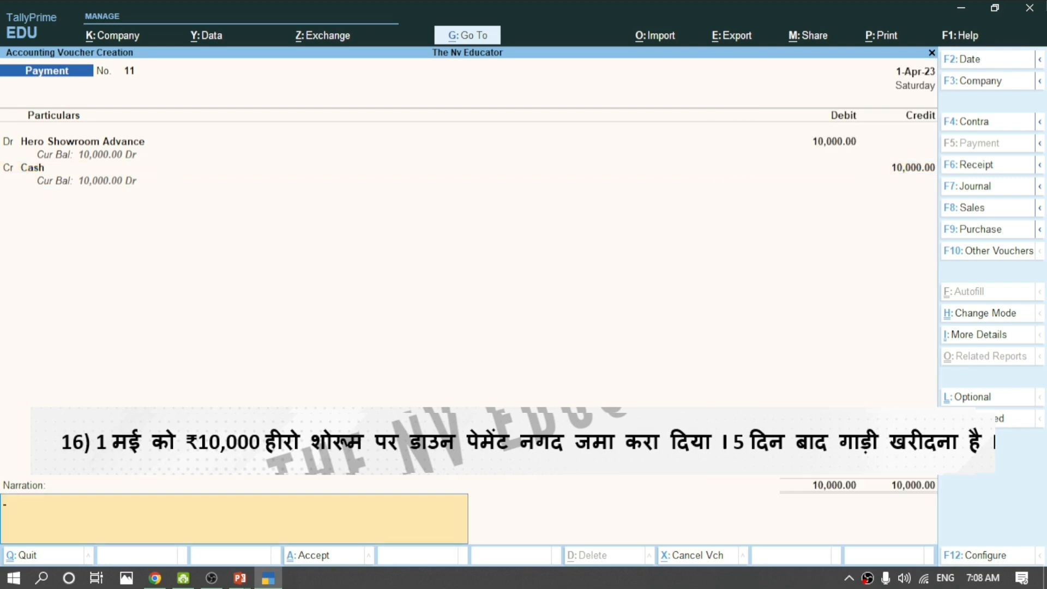
key(Return)
key(Return)
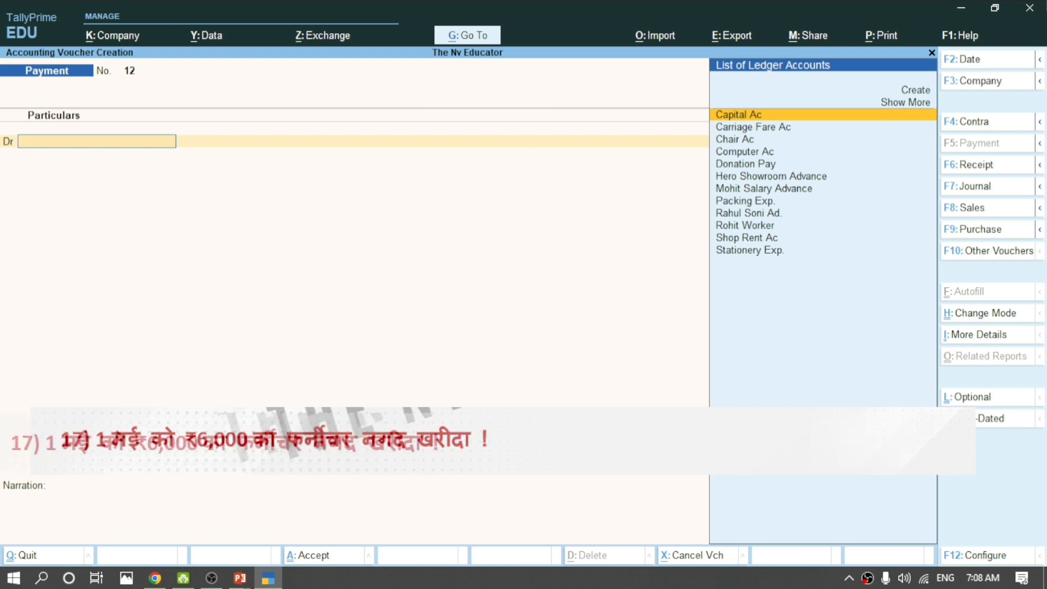
From the Dr field, fill in a new Furniture Ac ledger under Fixed Assets.
key(ctrl)
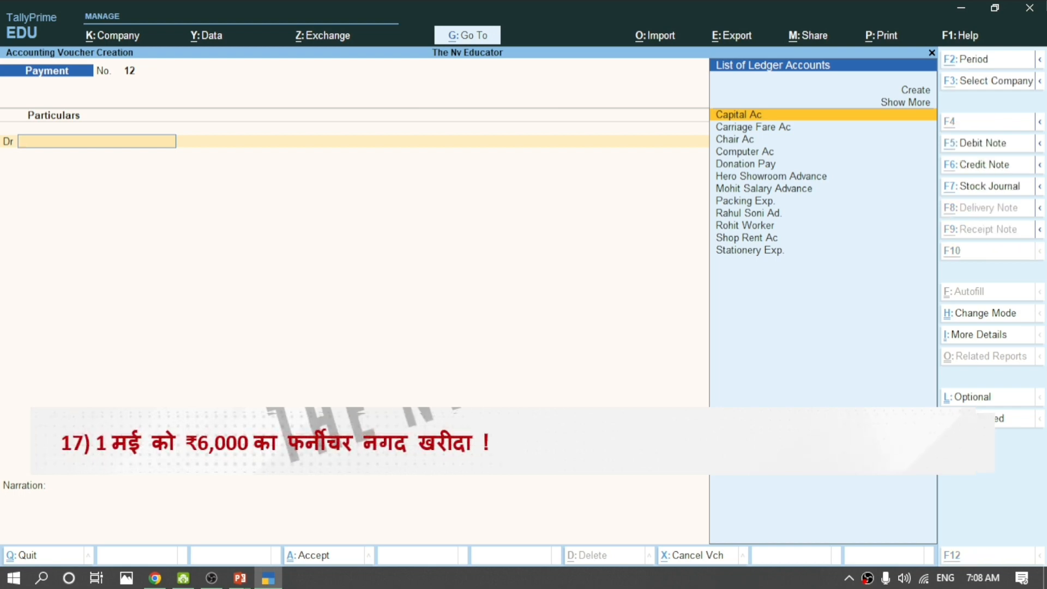
key(alt+c)
text(F)
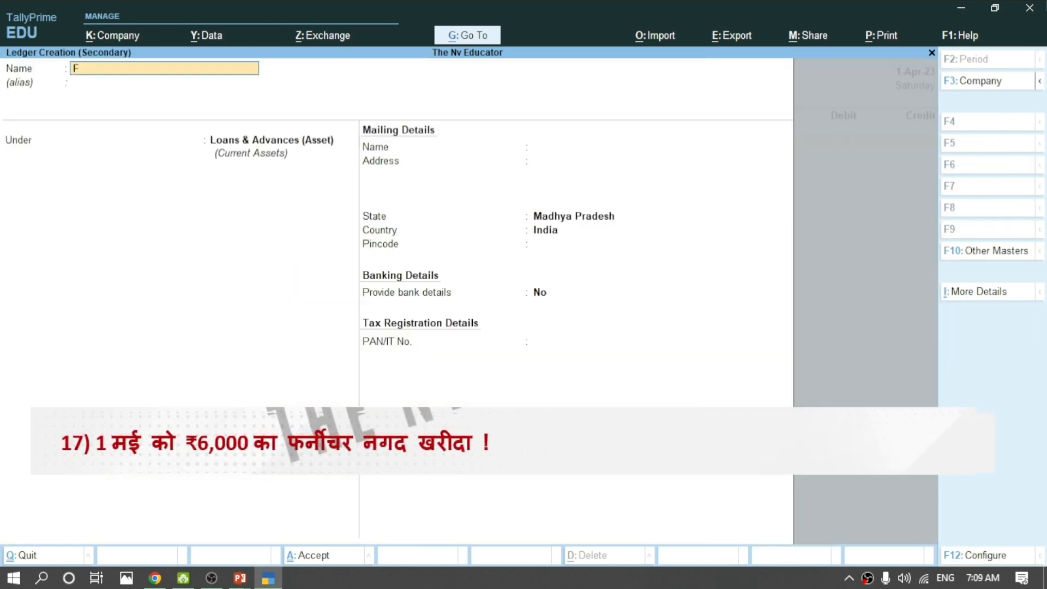
text(urniture Ac)
key(Return)
key(Return)
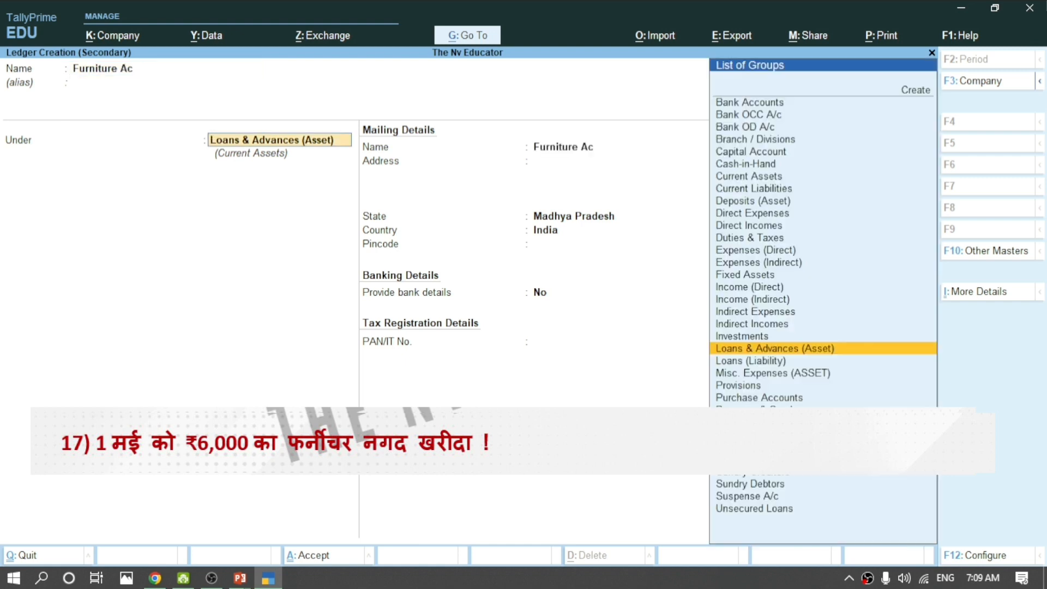
text(Fix)
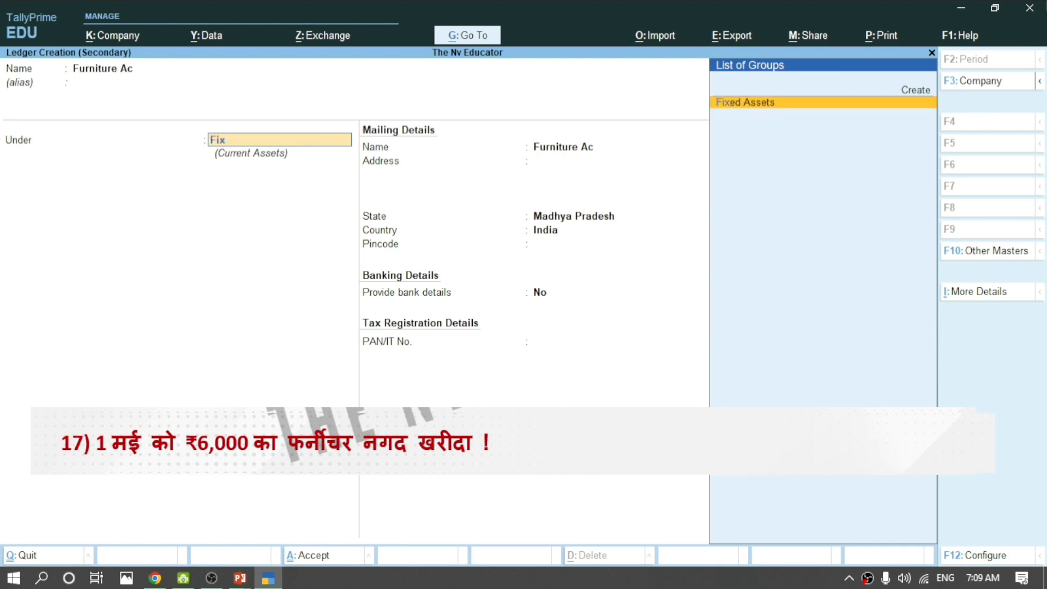
key(Return)
key(Return)
key(Return)
key(Return)
key(Return)
key(Return)
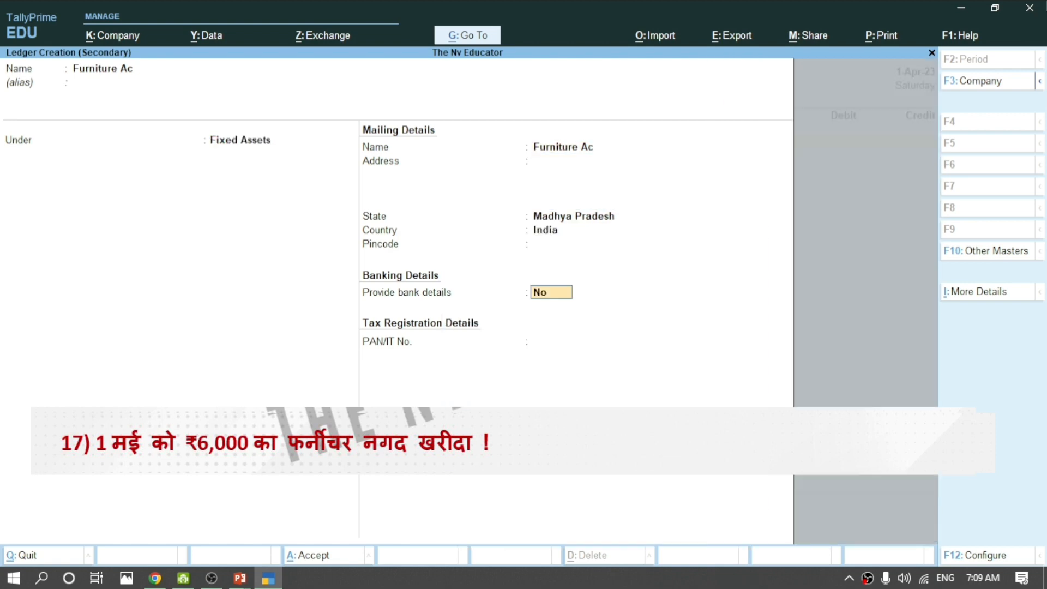
key(Return)
Save Furniture Ac, then debit it 6,000 and credit Cash 6,000 on voucher 12.
key(Return)
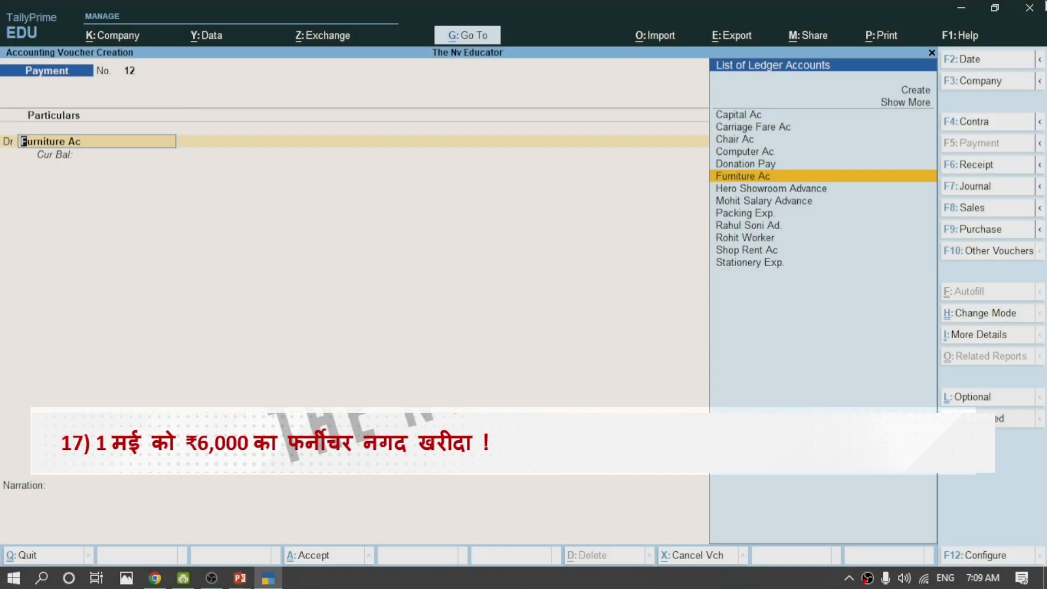
key(Return)
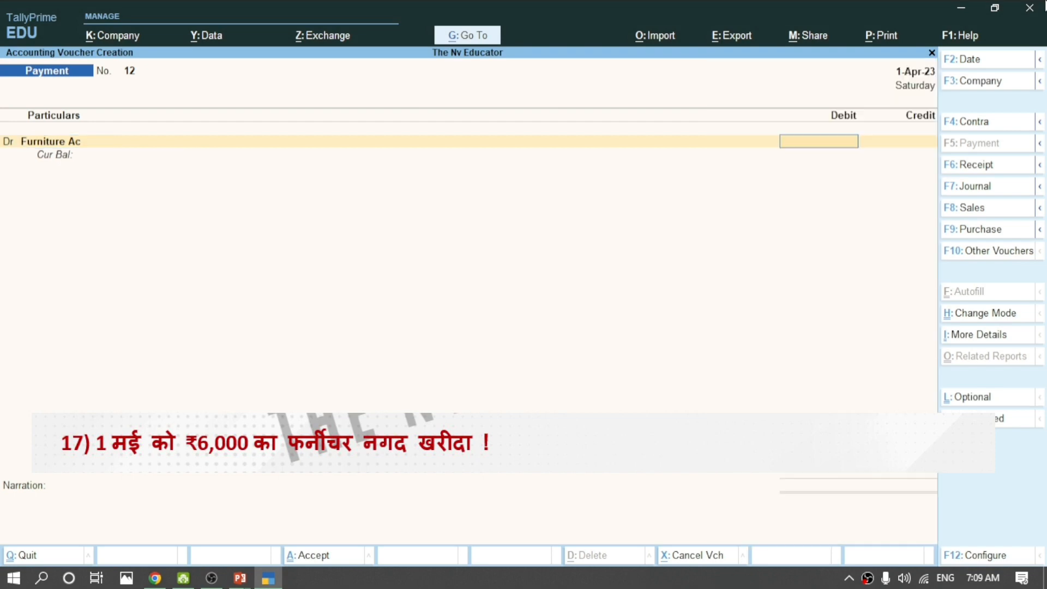
text(6000)
key(Return)
key(Return)
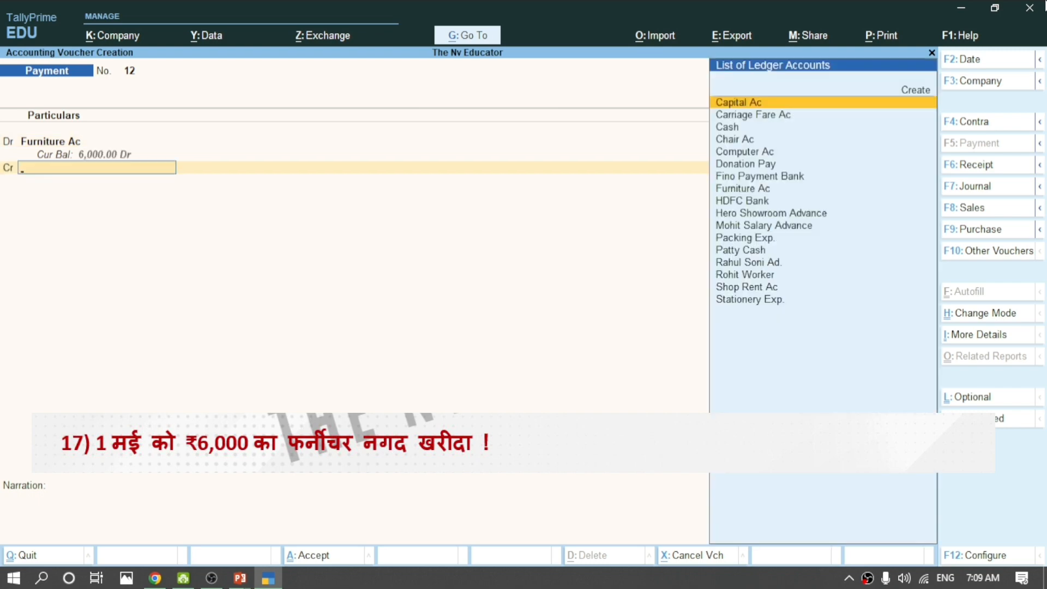
key(Down)
key(Down)
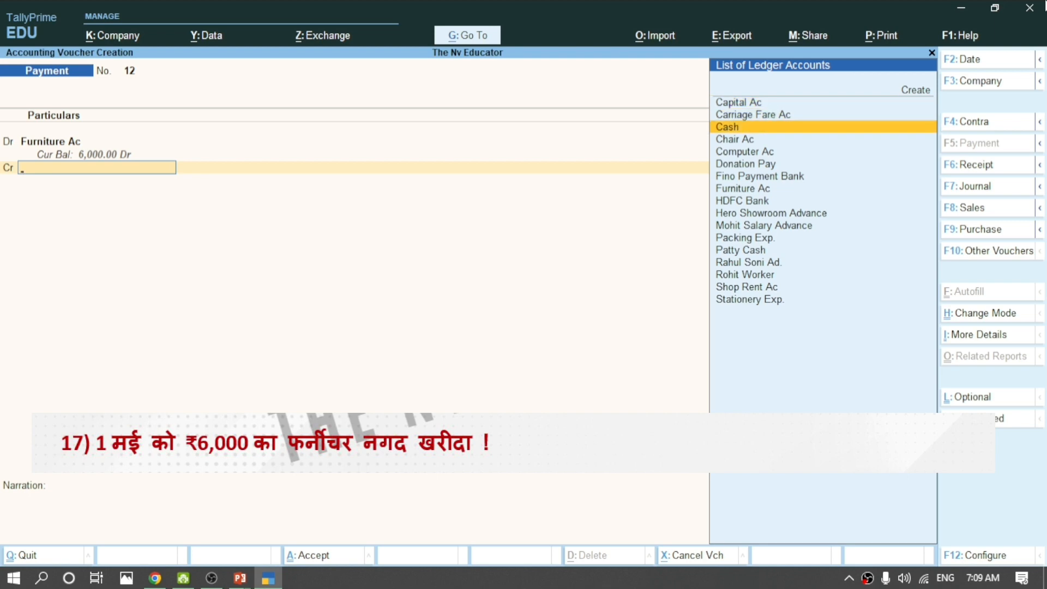
key(Return)
key(Return)
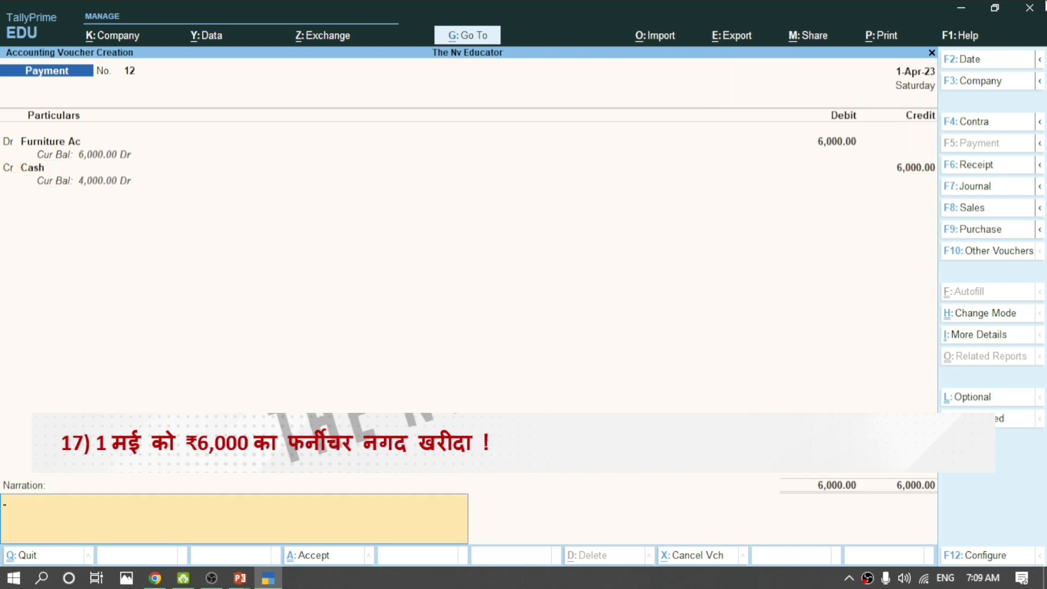
key(Return)
key(Return)
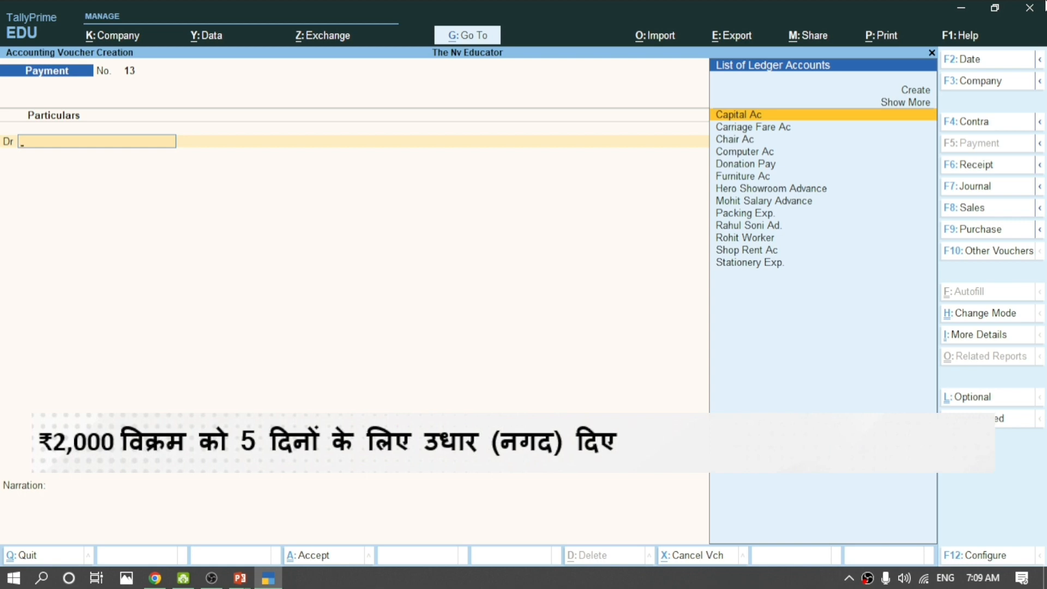
Start a Vikram Ac ledger and open Group Creation to make its group.
key(alt)
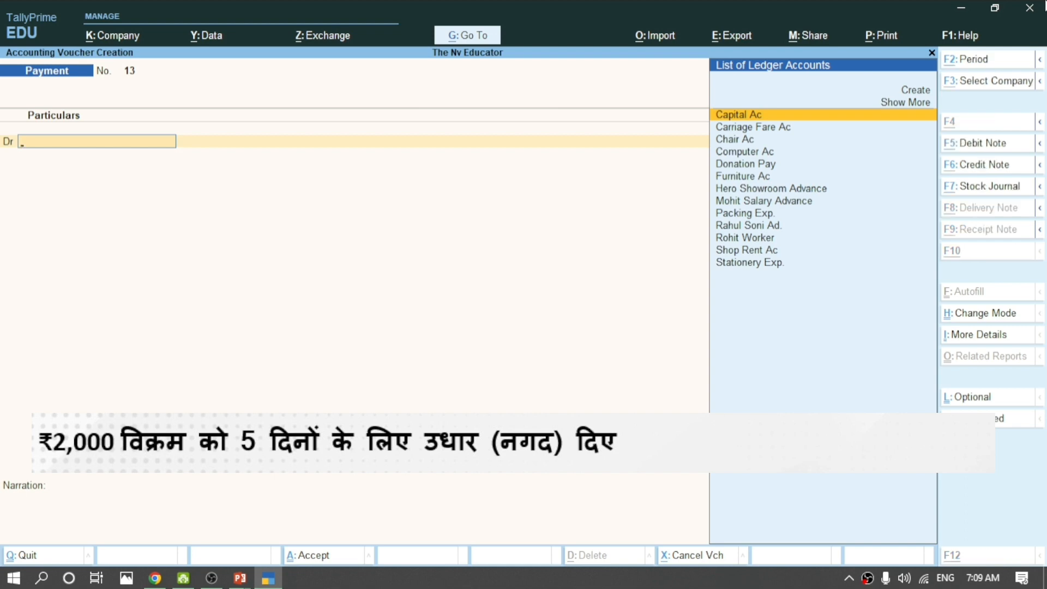
key(alt+c)
text(V)
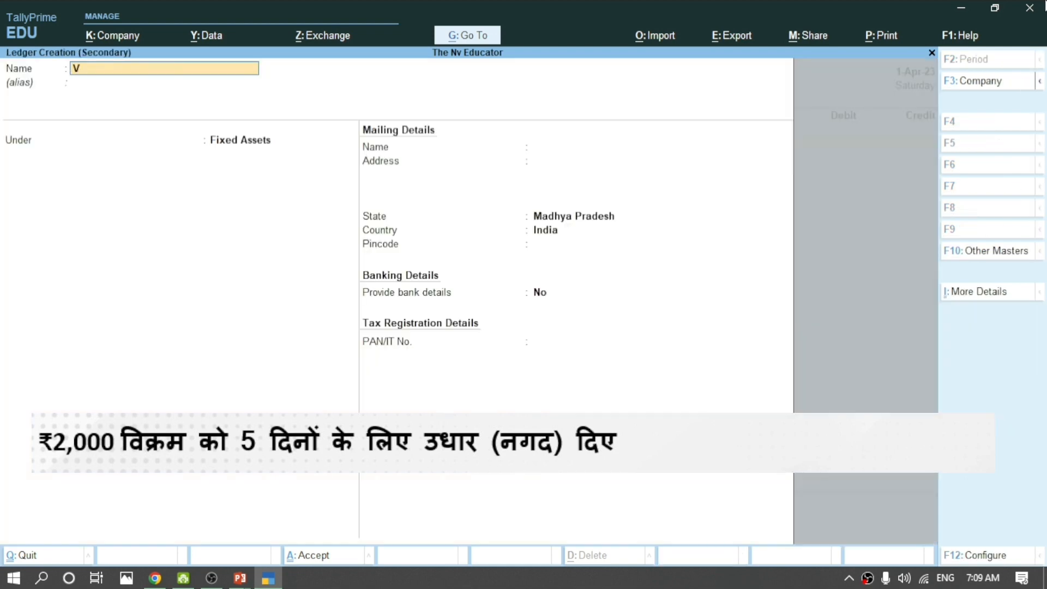
text(ikram Ac)
key(Return)
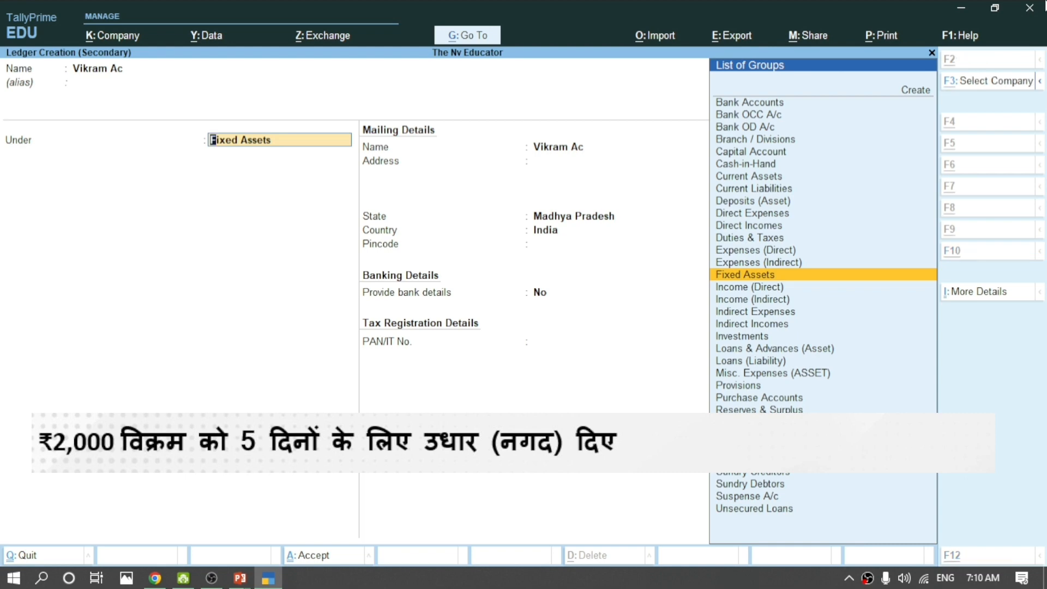
key(alt+c)
Name the new group 'Credit on Loan', fixing the typing mistakes.
text(Cre)
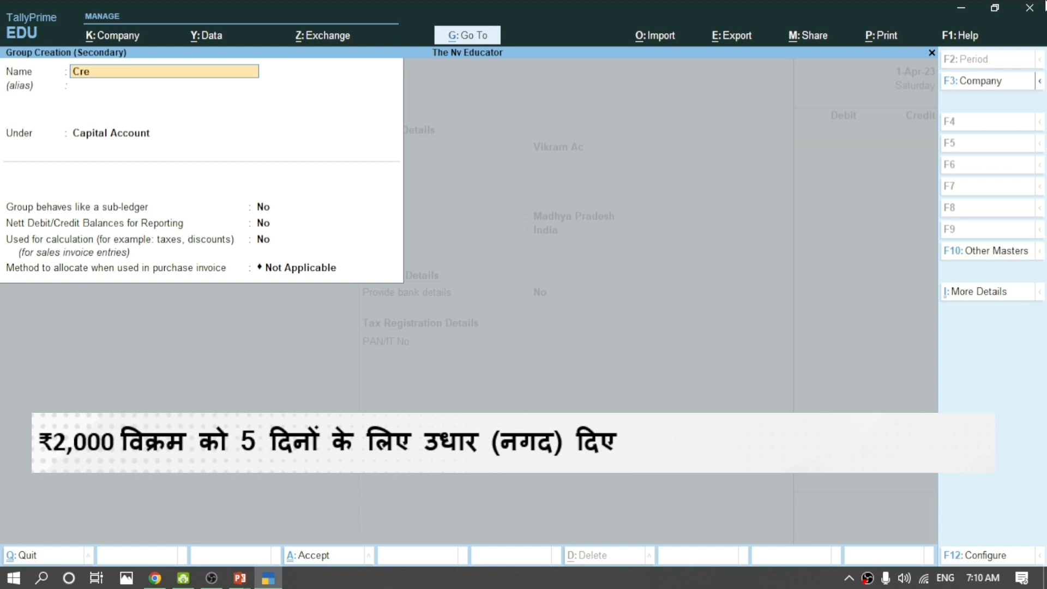
text(dit on Loan)
key(Return)
key(Return)
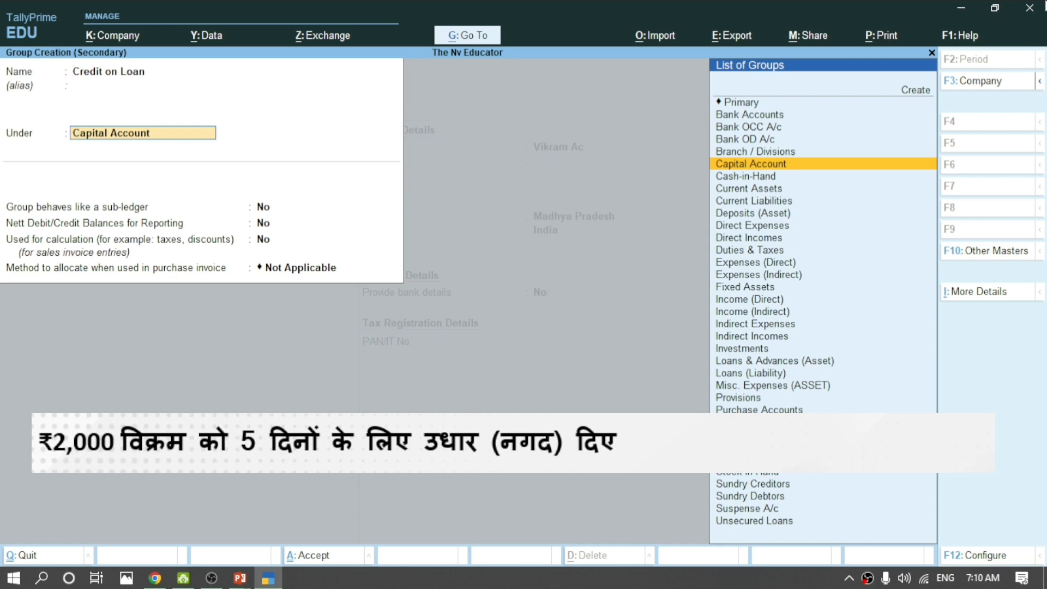
Put Credit on Loan under Primary with Assets nature, save it, and assign it to Vikram Ac.
text(A)
key(BackSpace)
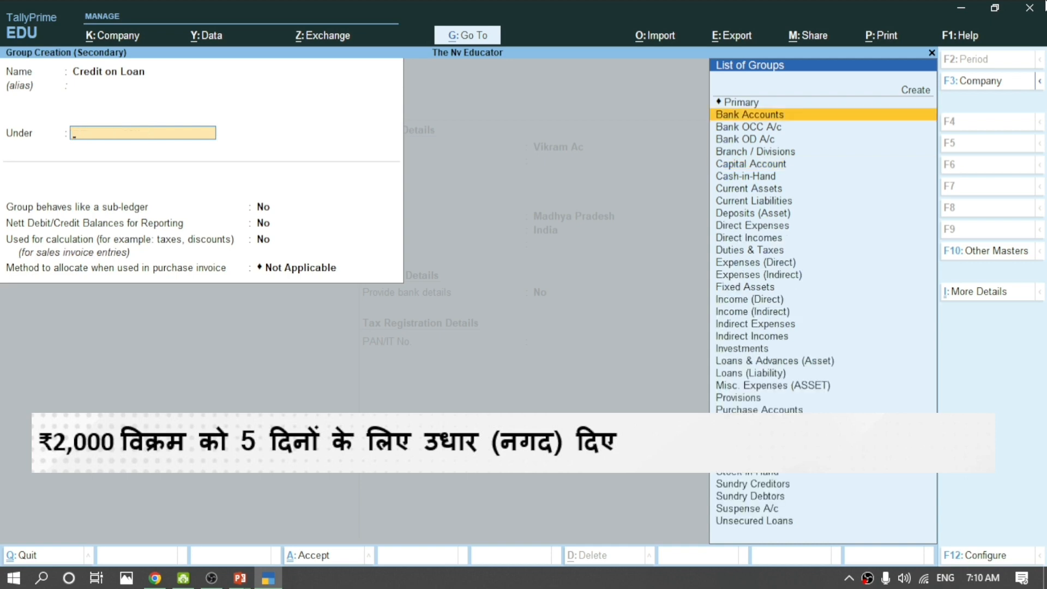
key(Up)
key(Return)
key(Up)
key(Up)
key(Up)
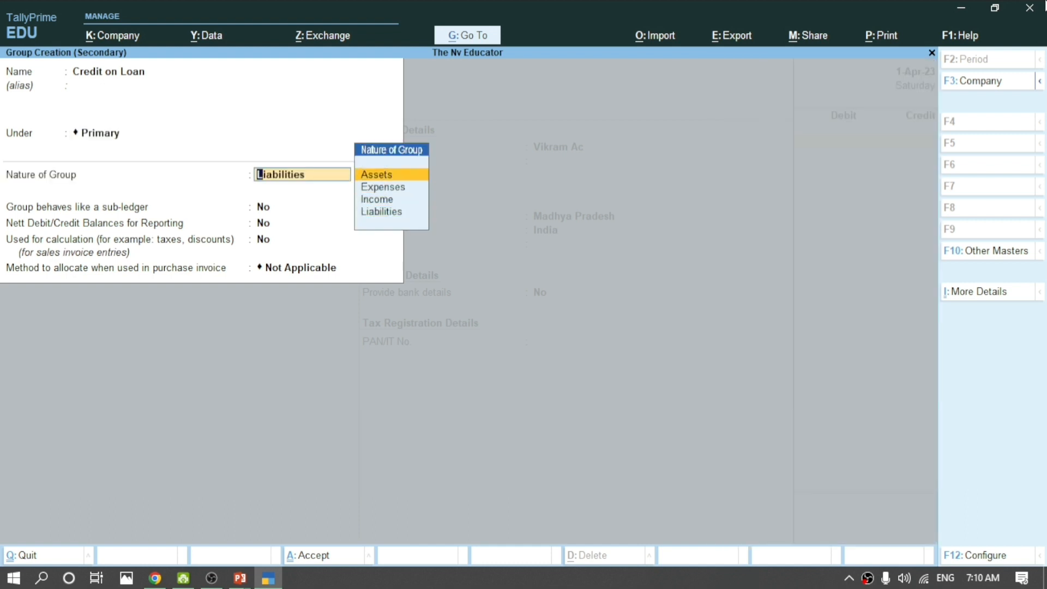
key(Return)
key(Return)
key(Return)
key(Return)
key(Return)
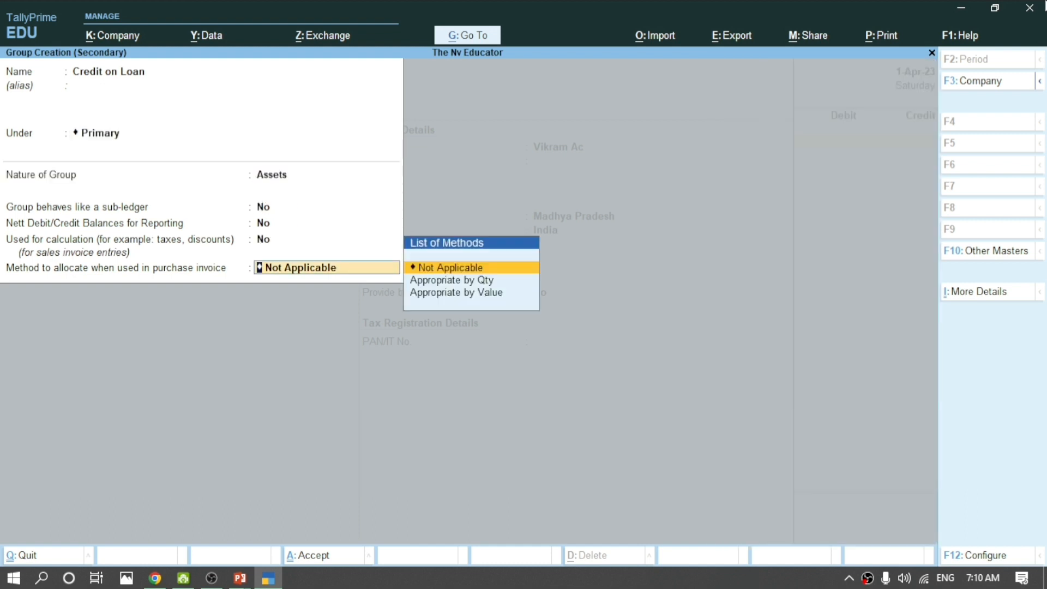
key(Return)
key(Return)
key(Return)
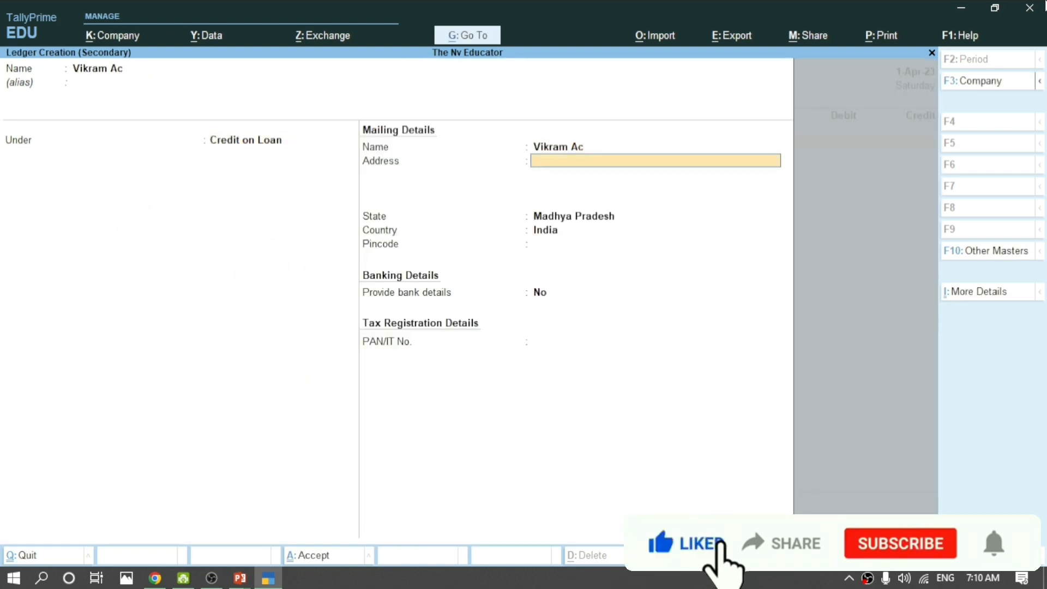
Save Vikram Ac, then debit it 2,000, credit Cash 2,000, and submit voucher 13.
key(Return)
key(Return)
key(Return)
key(Return)
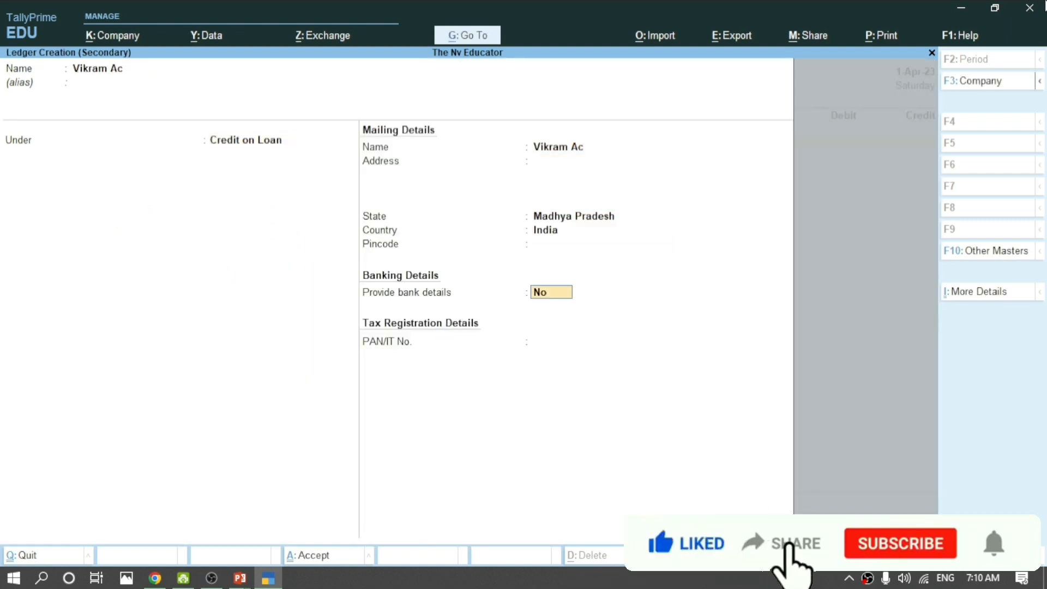
key(Return)
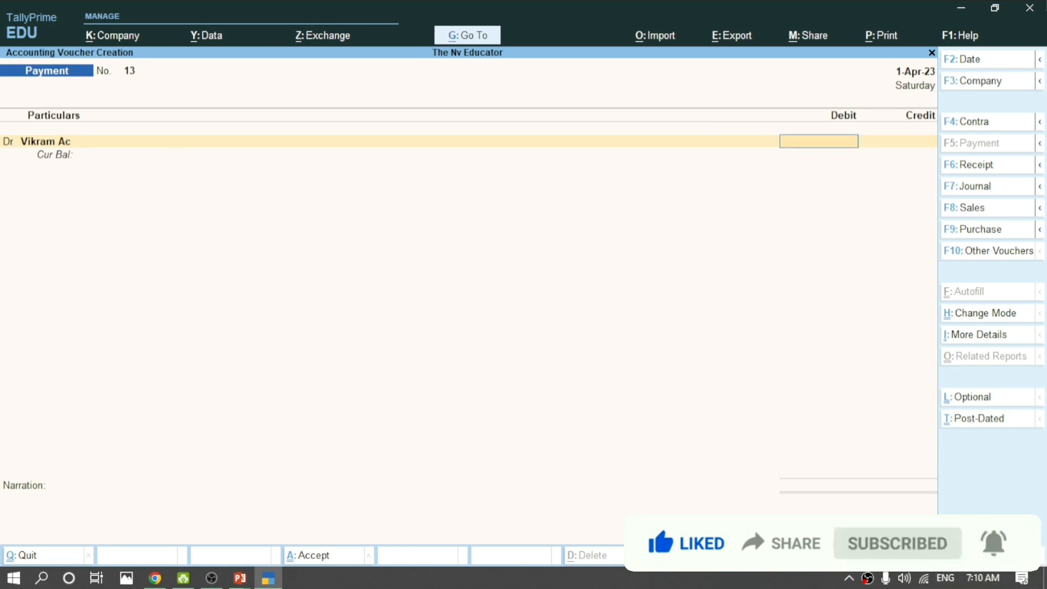
text(2000)
key(Return)
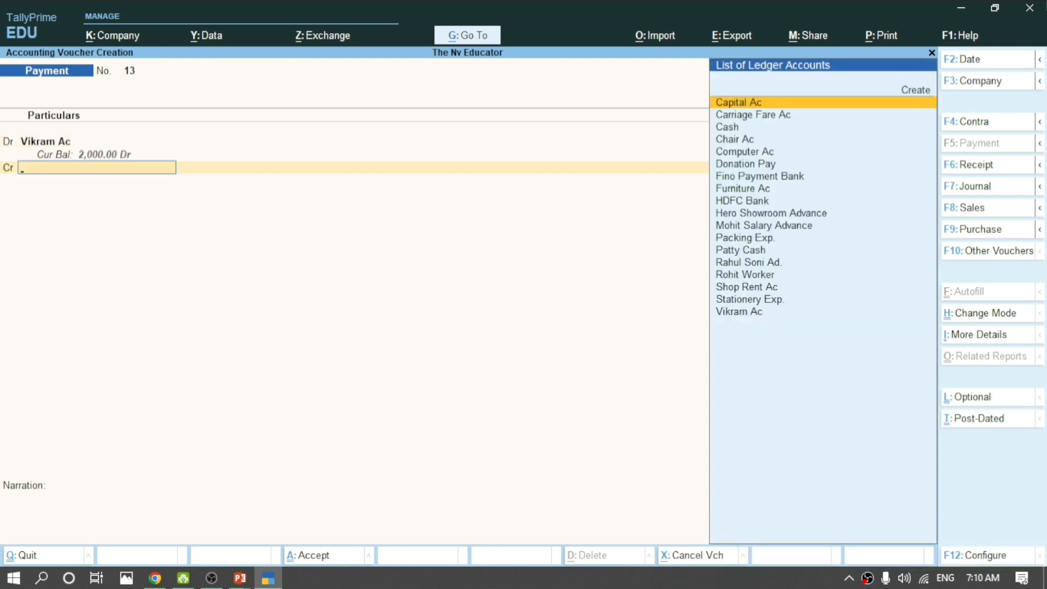
key(Down)
key(Down)
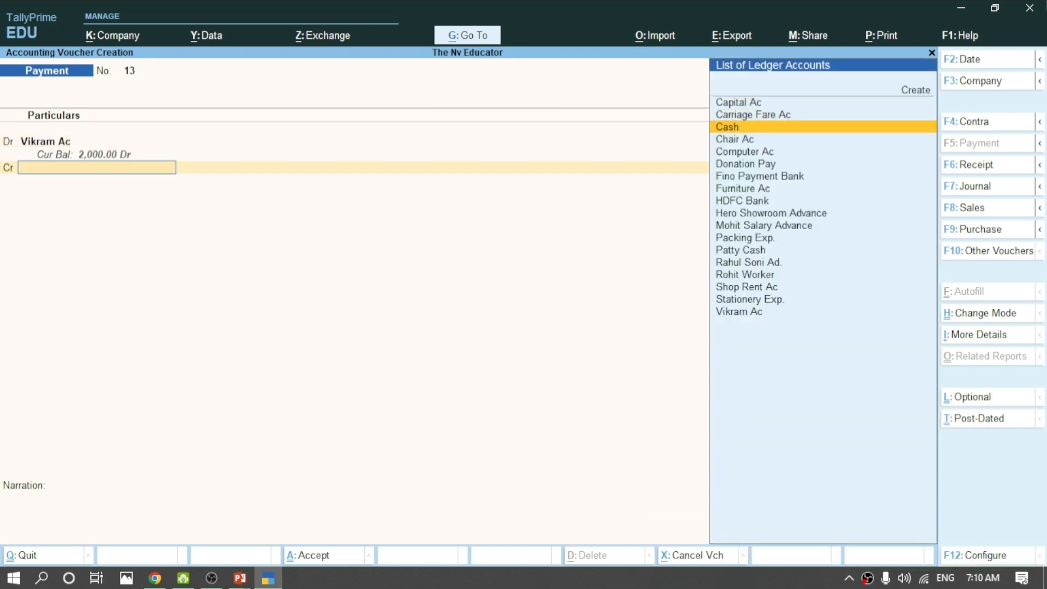
key(Return)
key(Return)
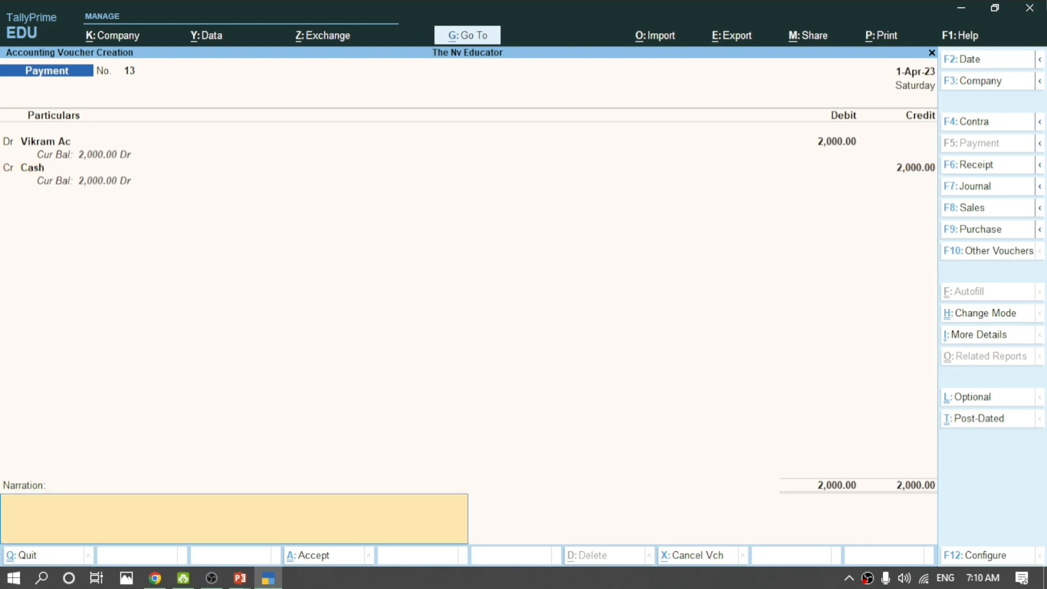
key(Return)
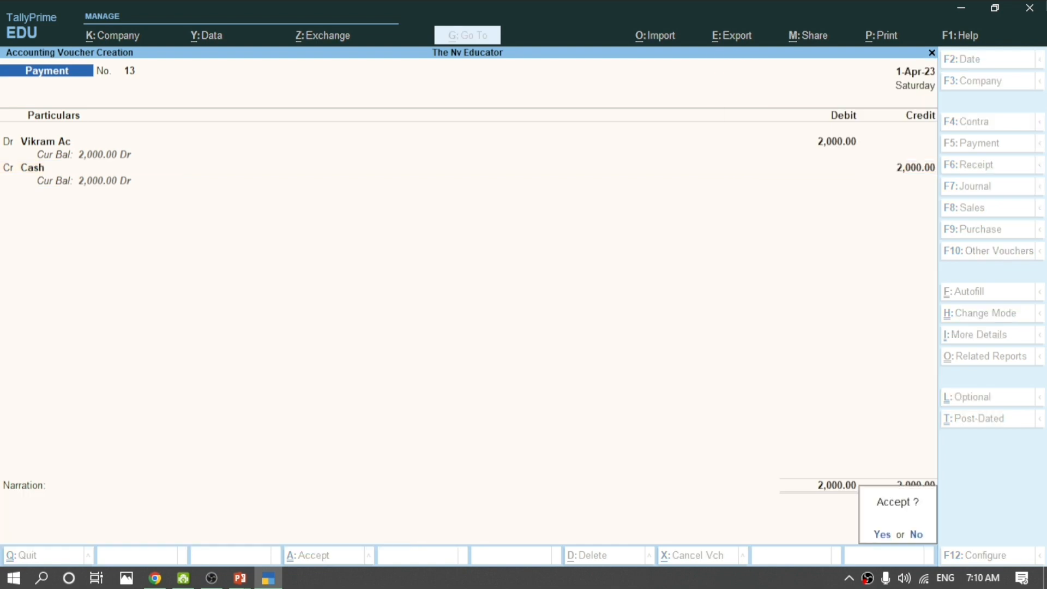
key(Return)
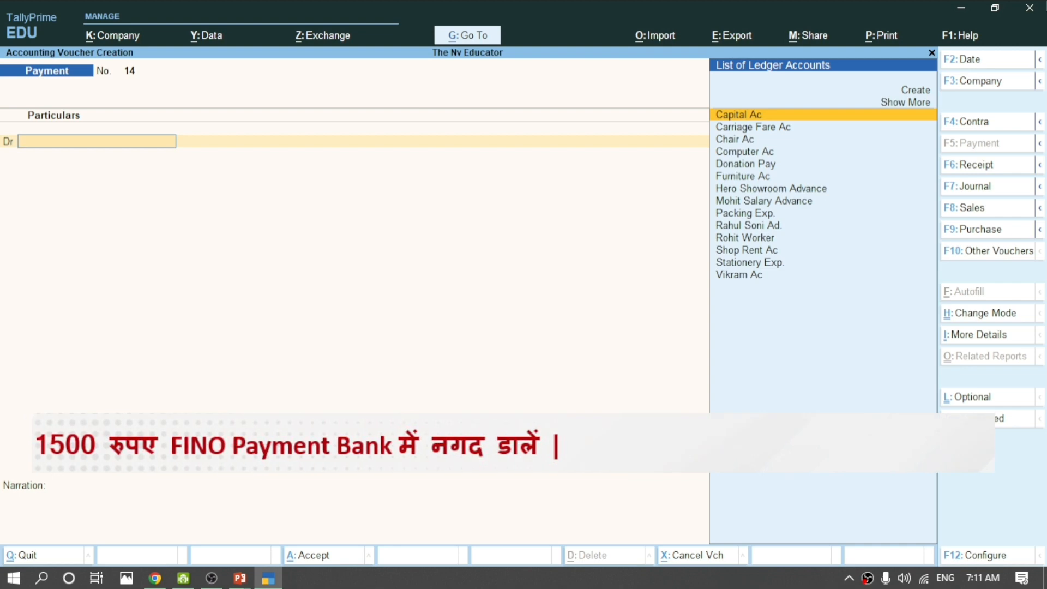
In a contra voucher, credit Cash 1,500 and debit Fino Payment Bank 1,500.
key(F4)
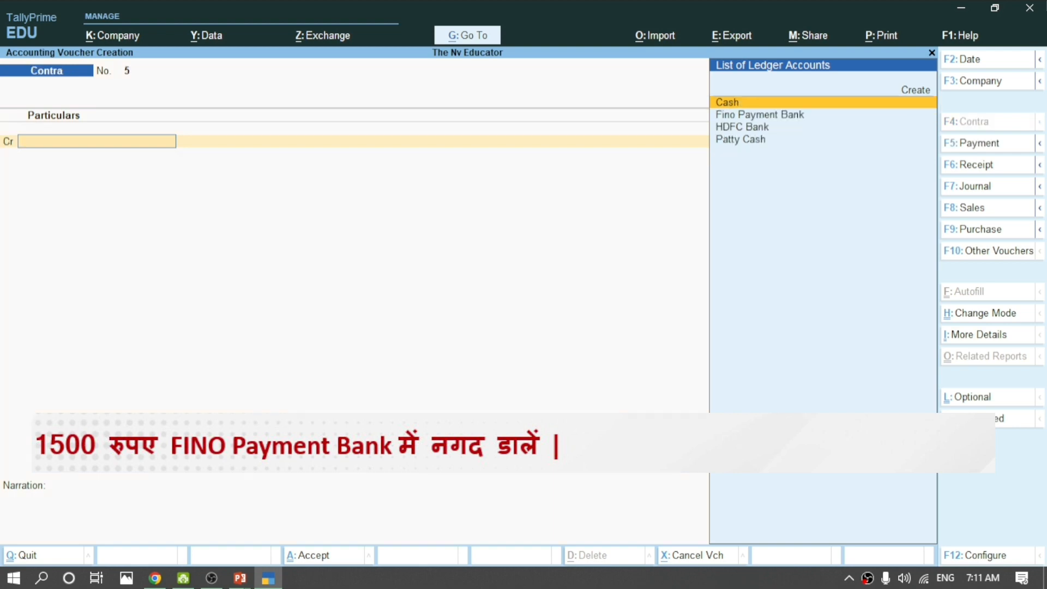
key(Return)
text(15000)
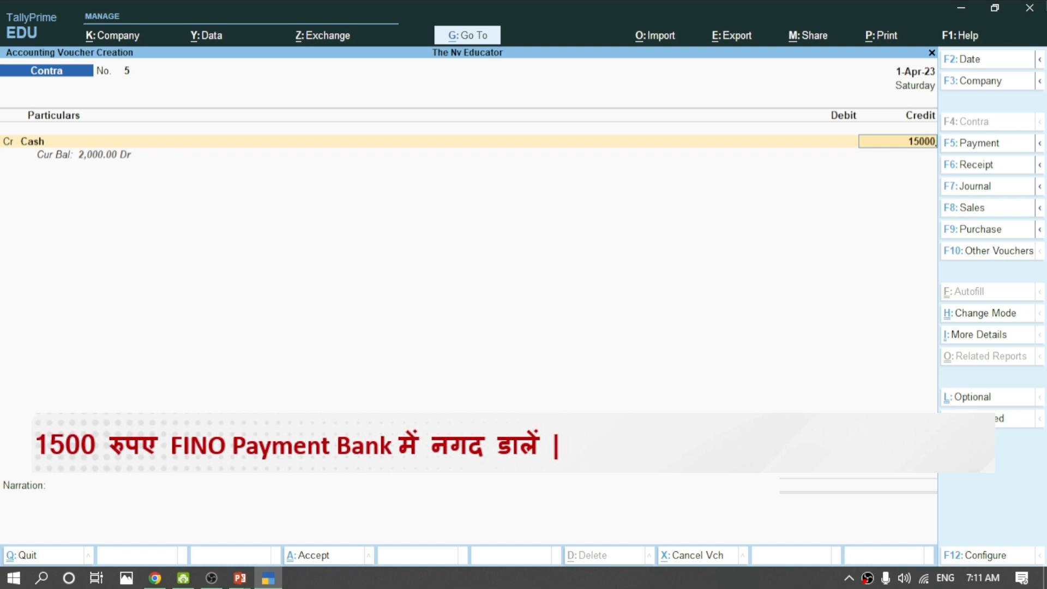
key(BackSpace)
key(Return)
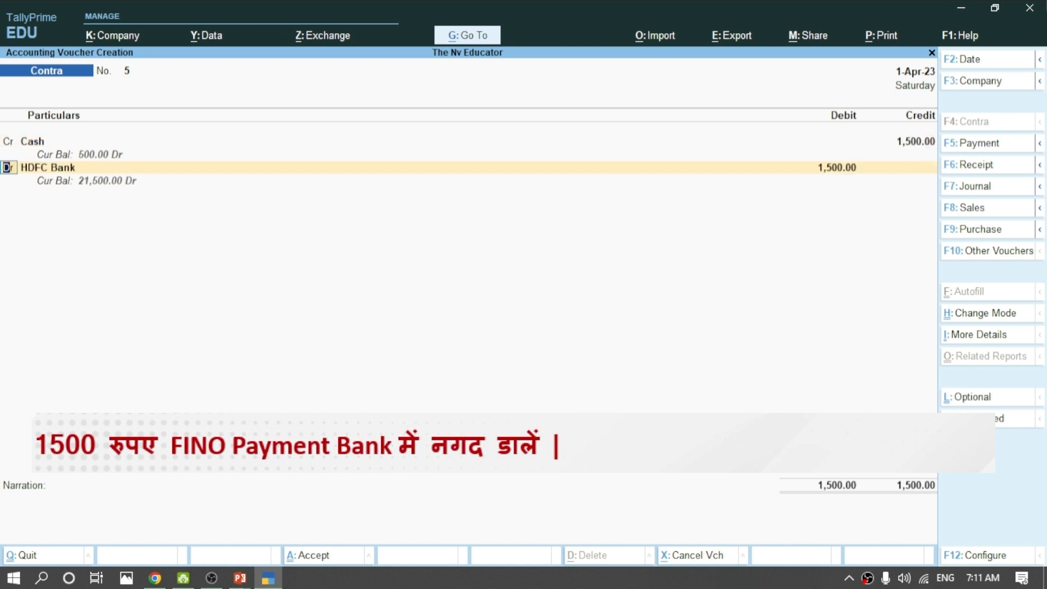
key(Return)
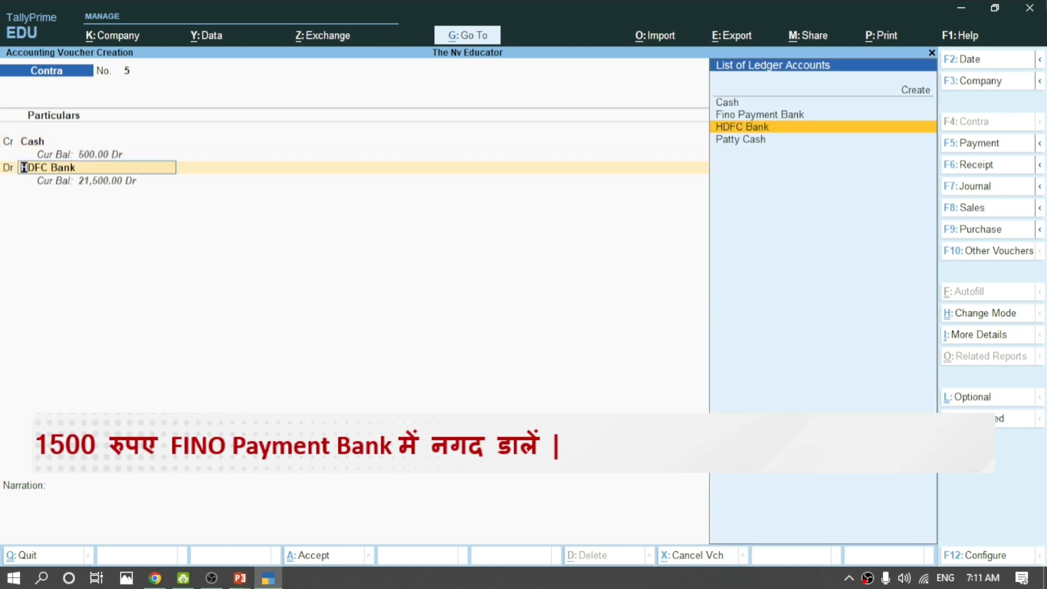
key(Up)
key(Return)
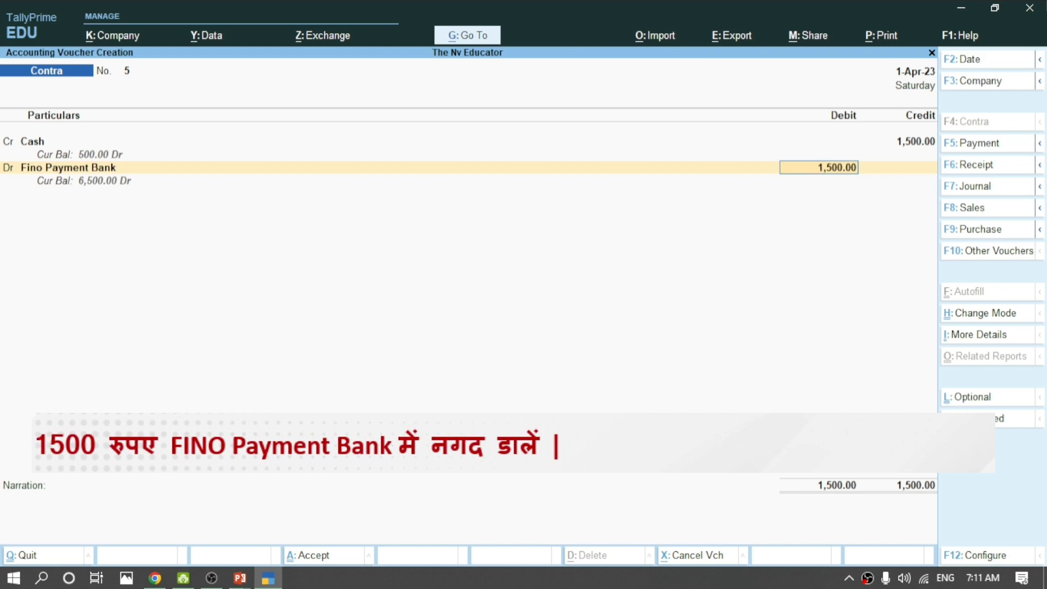
key(Return)
Enter denominations of three 500 notes, choose Specify Bank Name, and save Contra No. 5.
key(Return)
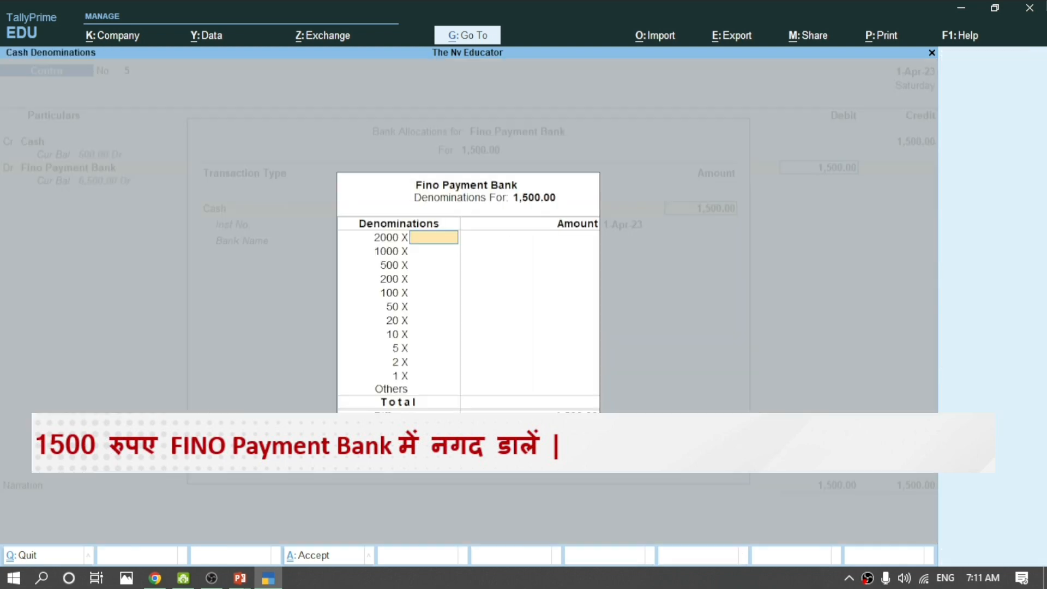
key(Return)
key(Return)
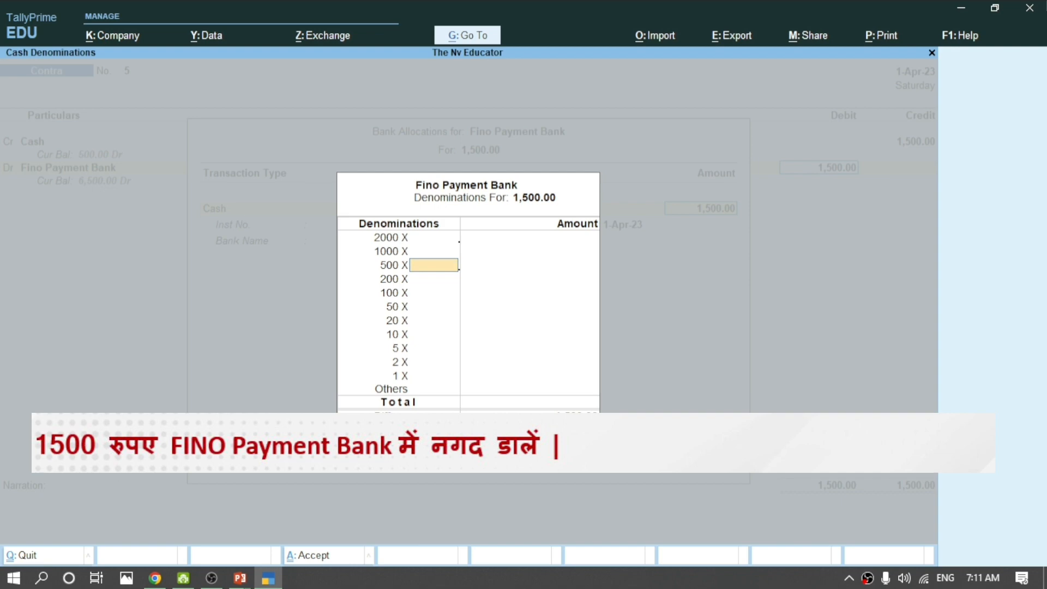
text(3)
key(Return)
key(Return)
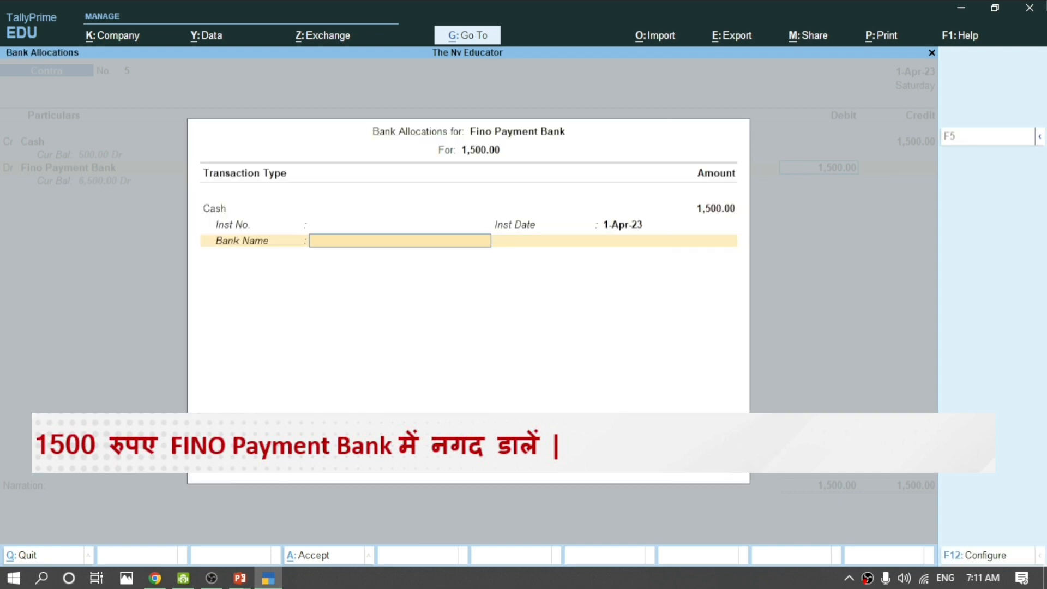
key(Down)
key(Return)
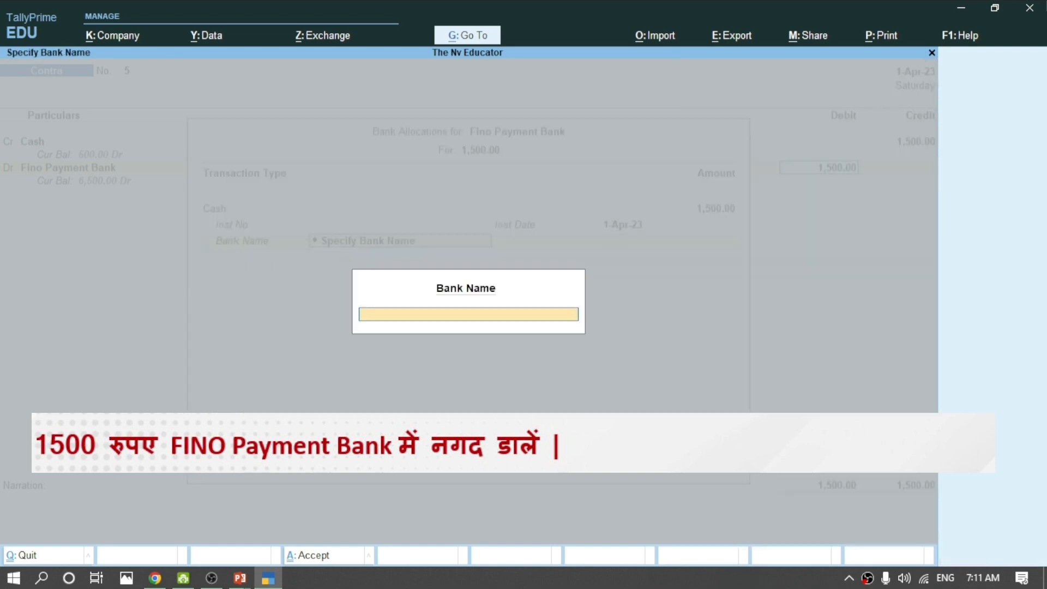
key(Return)
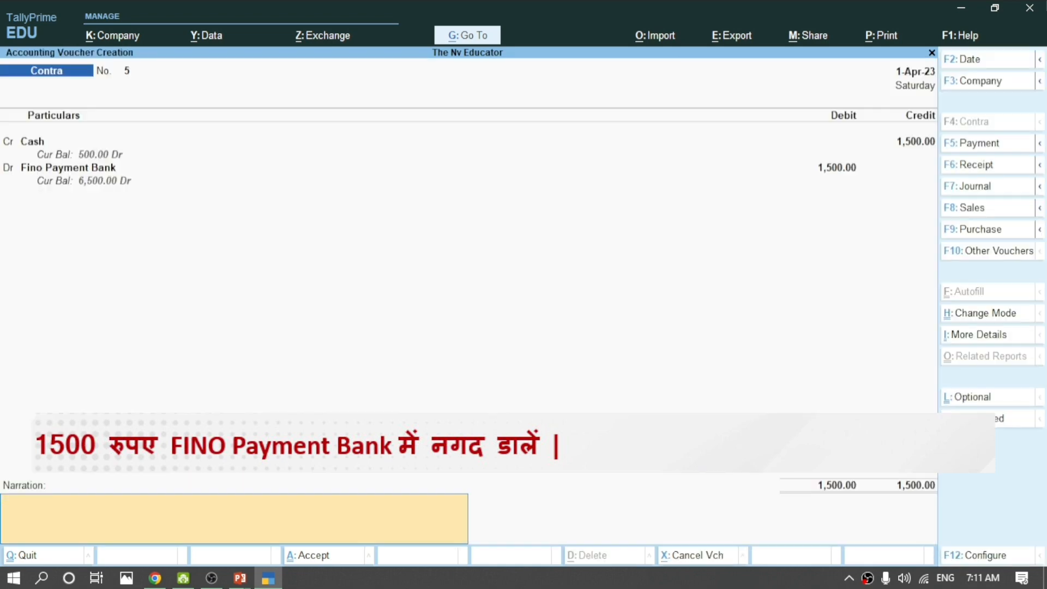
key(Return)
key(Return)
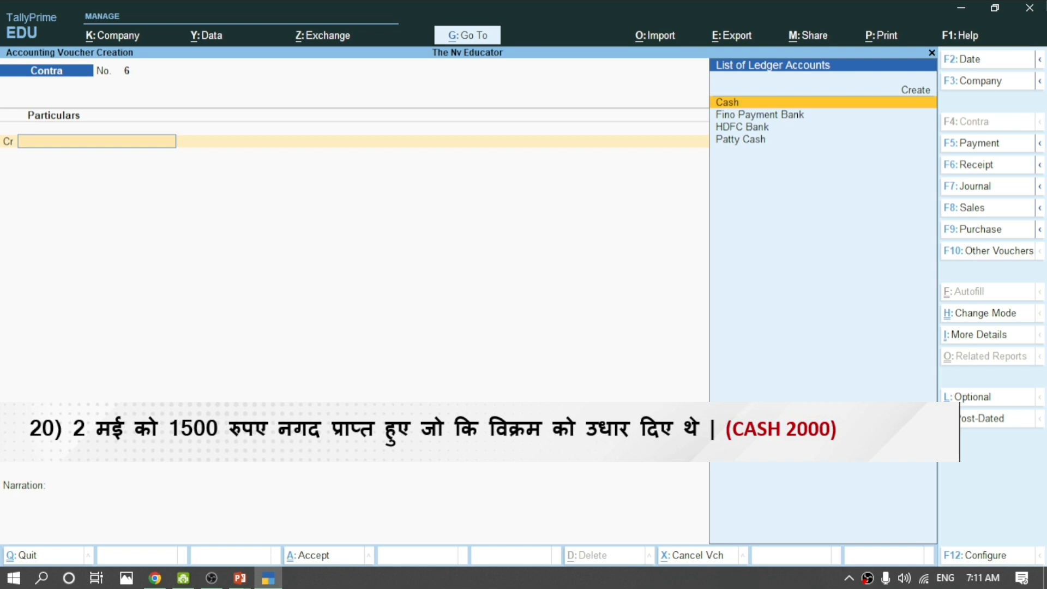
Start a Receipt voucher crediting Vikram Ac with 1,500.00.
key(F6)
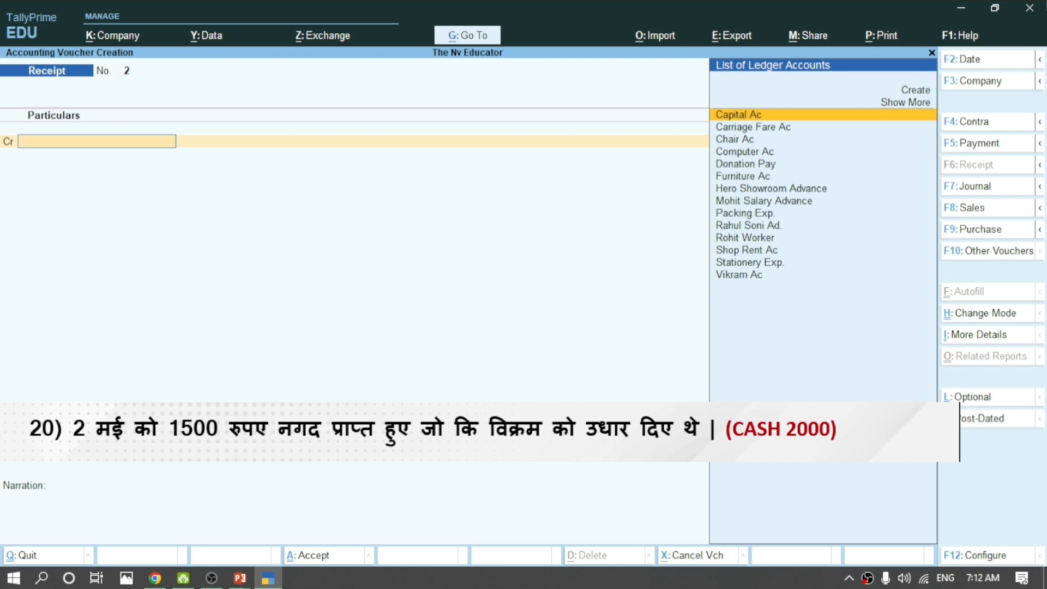
key(Down)
key(Down)
key(Down)
key(Down)
key(Down)
key(Down)
key(Down)
key(Down)
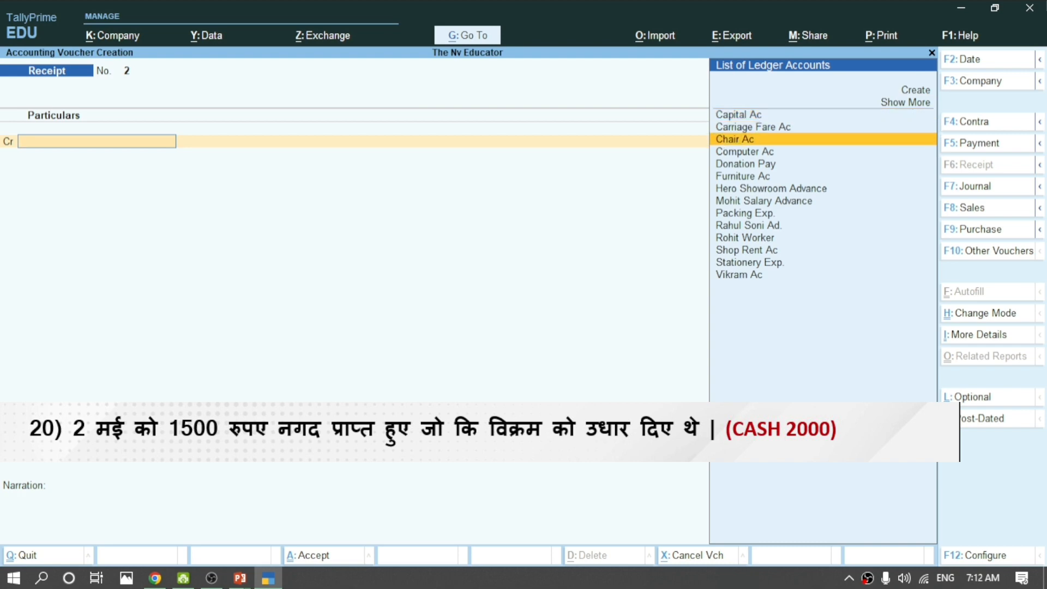
key(Down)
key(Down)
key(Down)
key(Down)
key(Down)
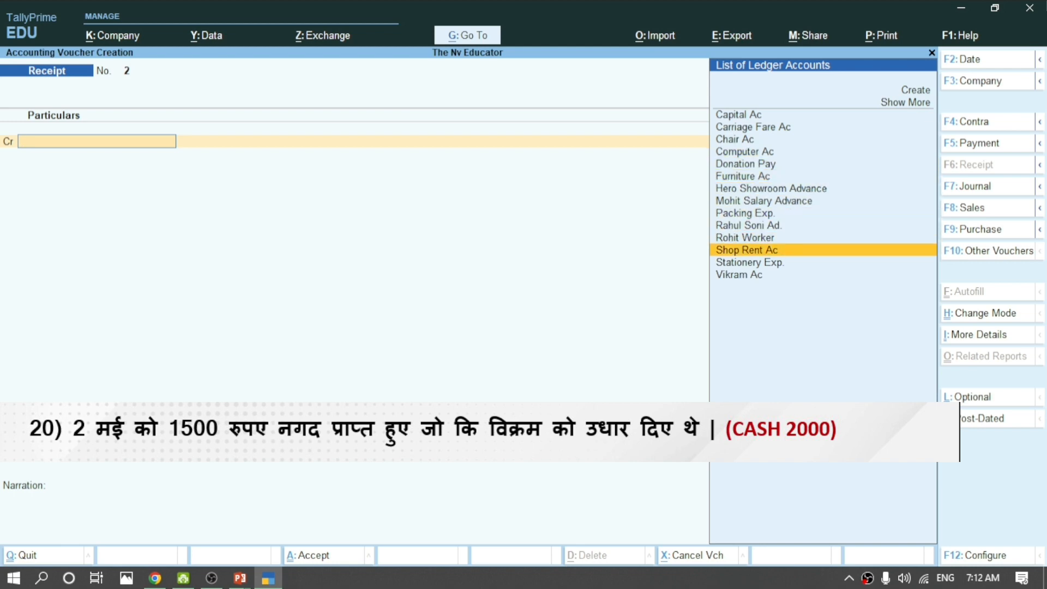
key(Return)
text(1500)
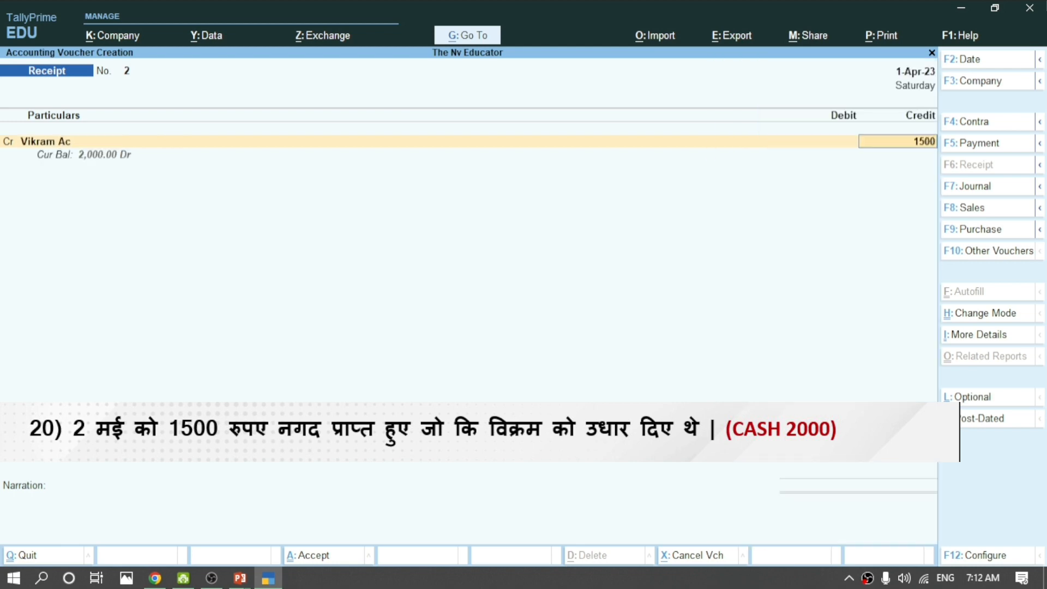
key(Return)
key(Return)
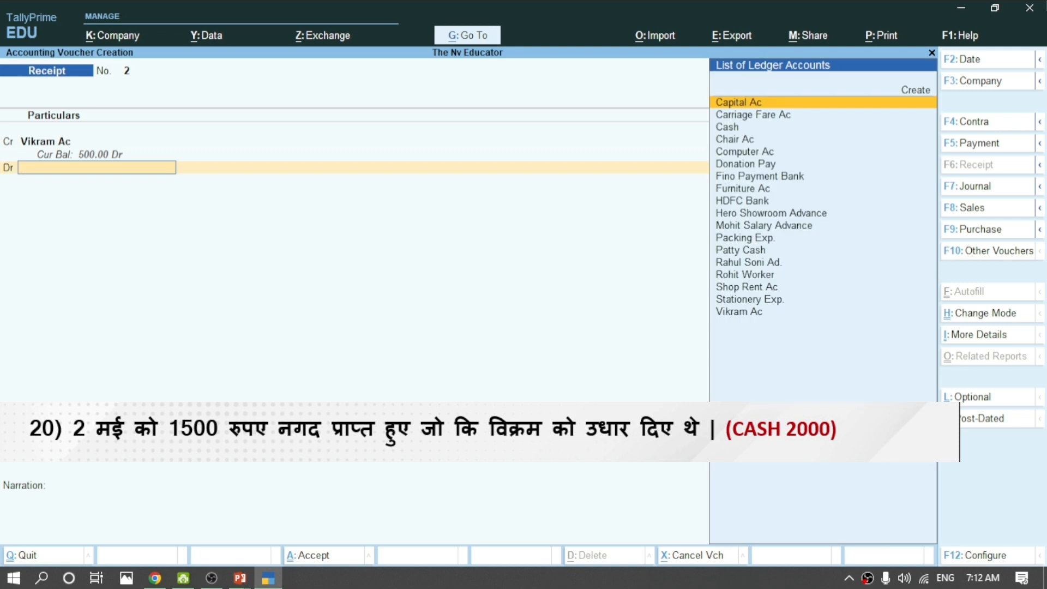
Debit Cash with 1,500.00 and save Receipt No. 2.
key(Down)
key(Down)
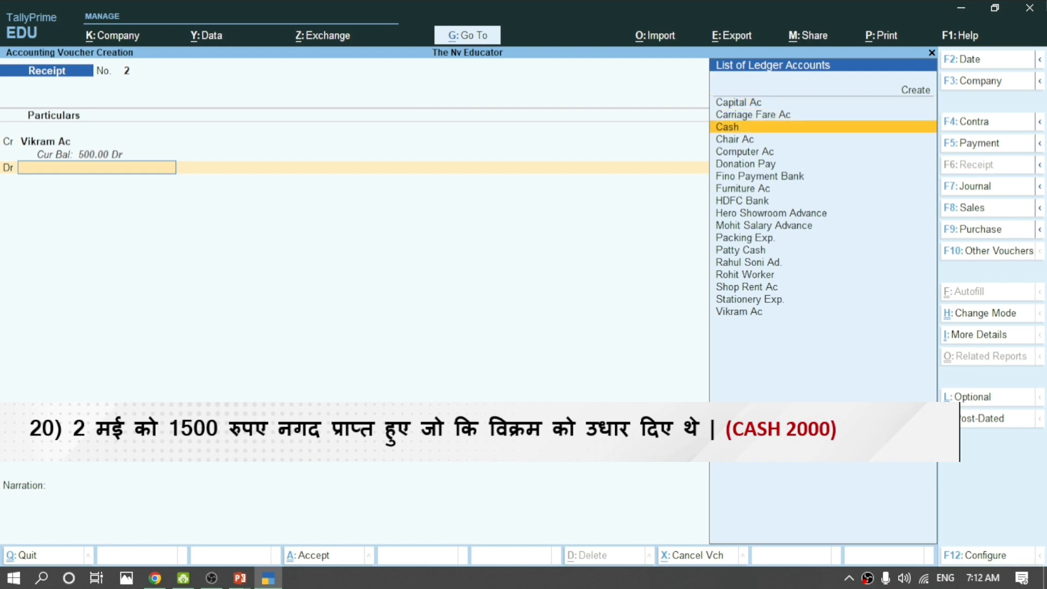
key(Return)
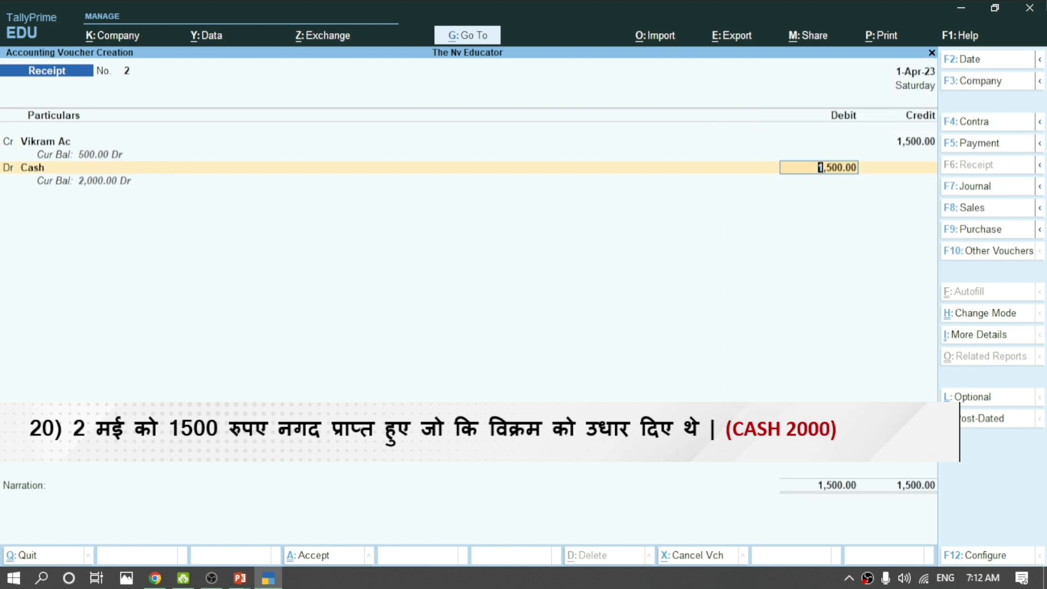
key(Return)
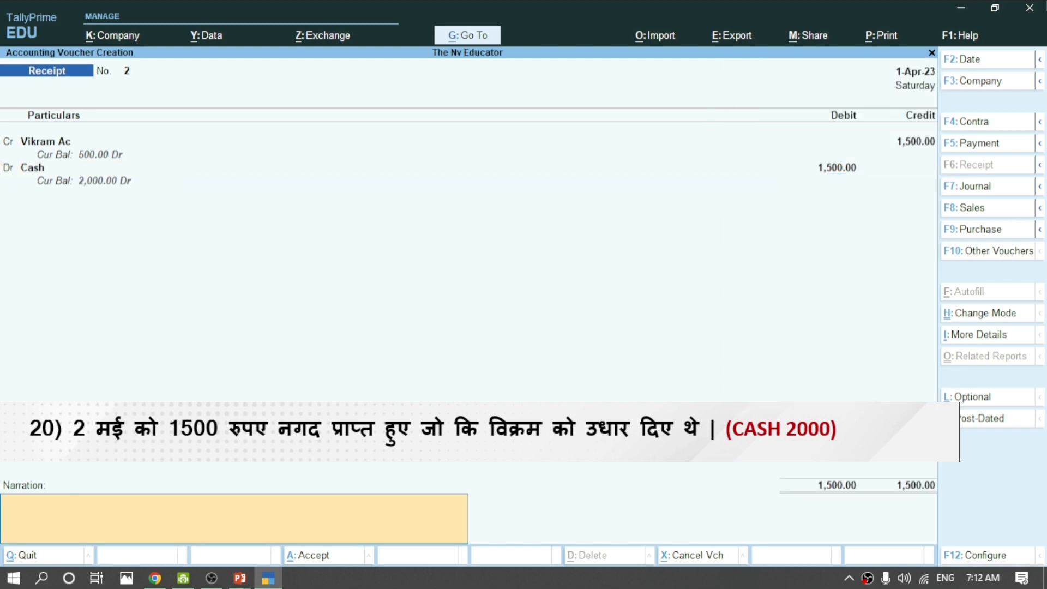
key(Return)
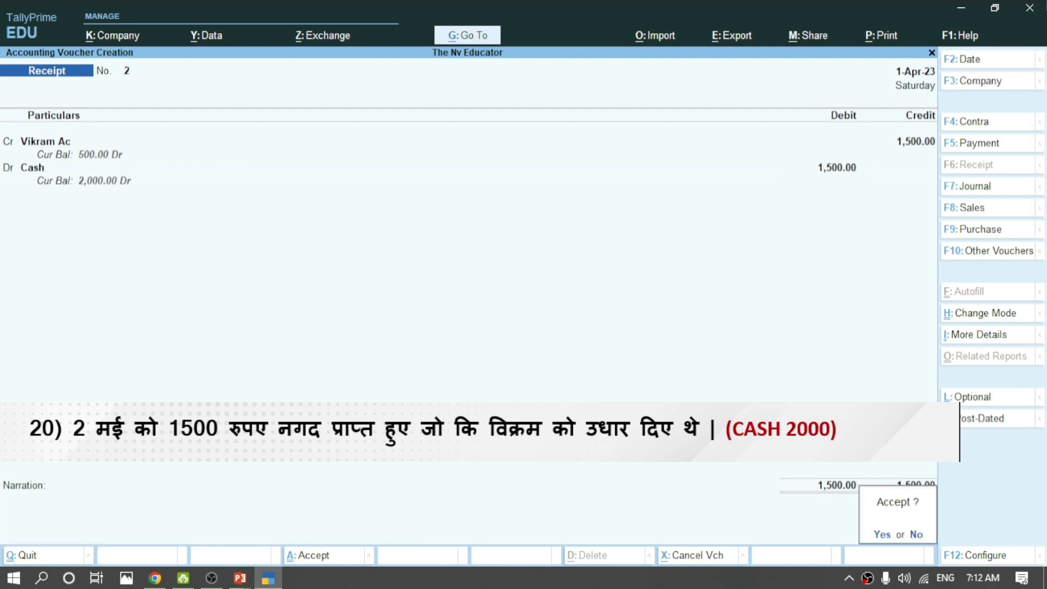
key(Return)
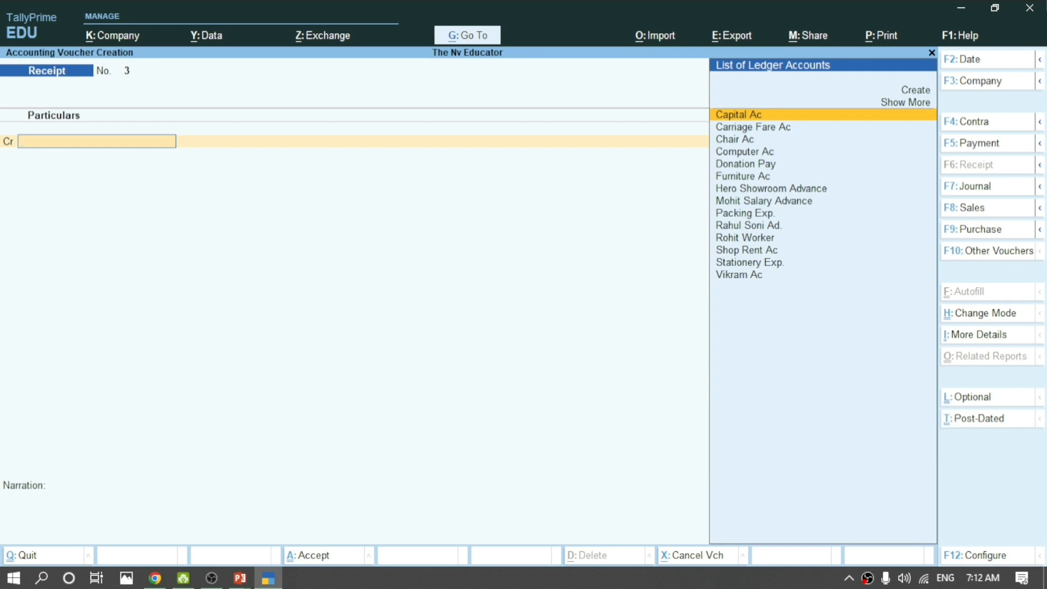
Review the saved Receipt No. 2, then quit back to the Gateway of Tally.
key(Page_Up)
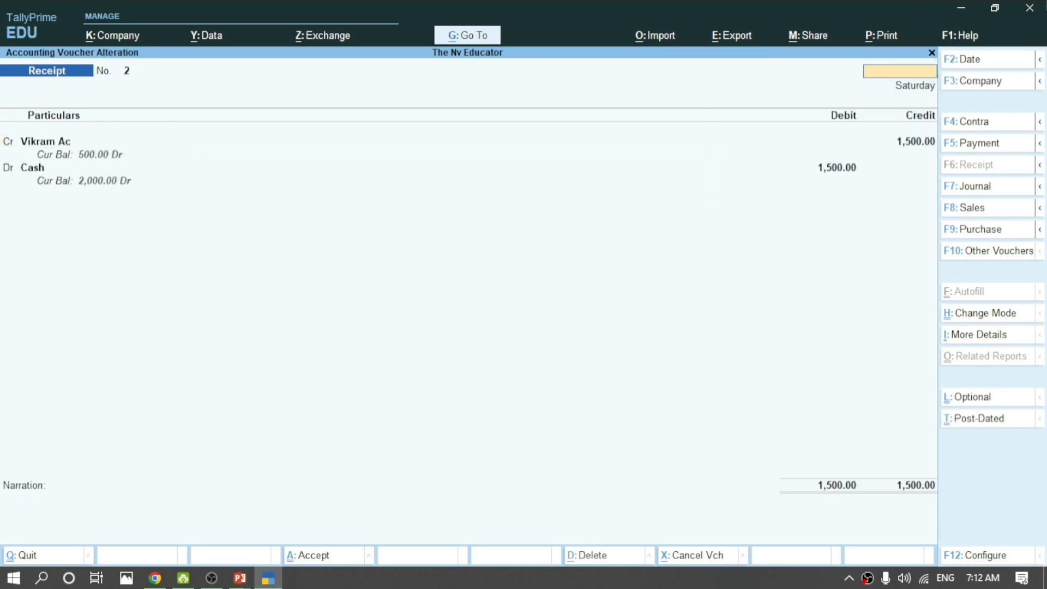
key(Escape)
key(Return)
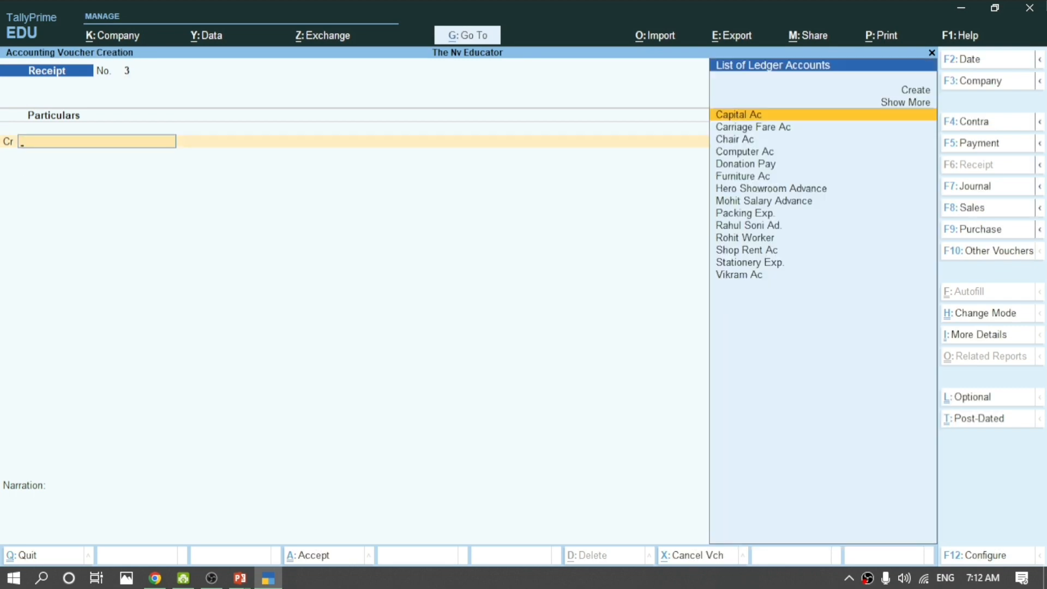
key(Escape)
key(Return)
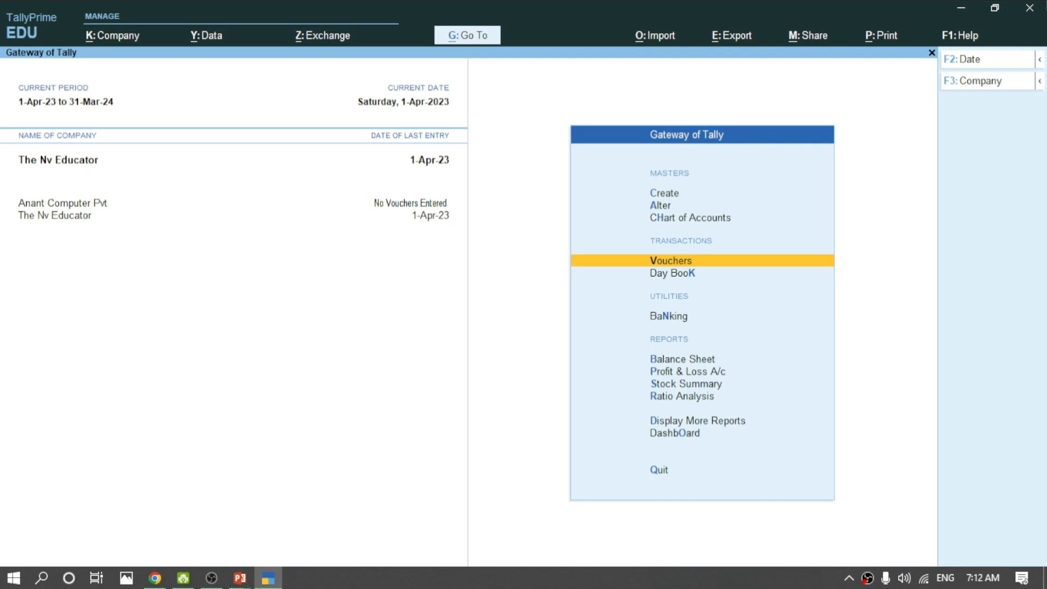
Review the entered vouchers in the Day Book.
key(Down)
key(Return)
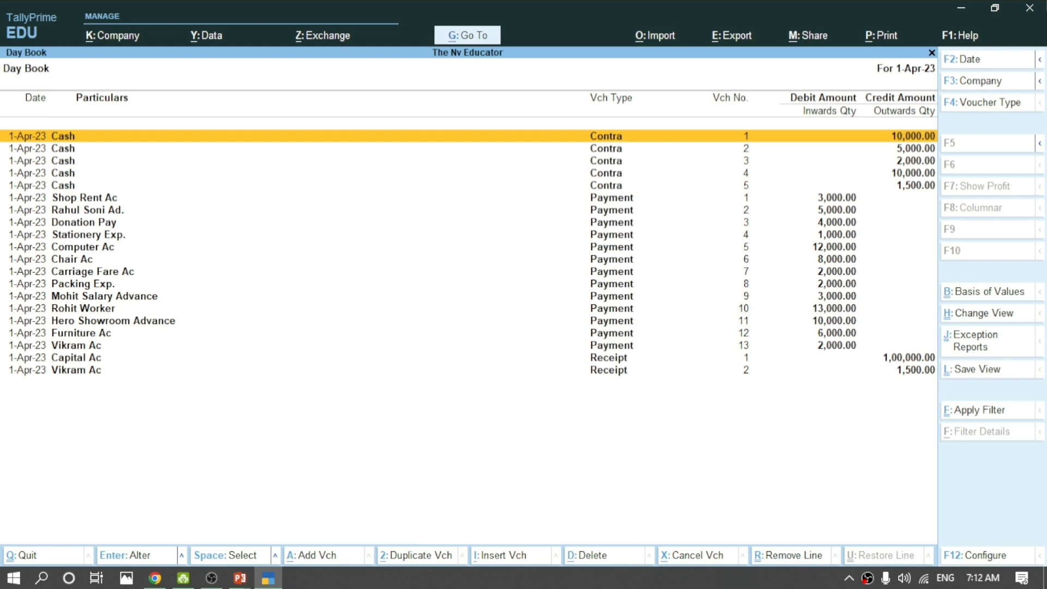
key(Escape)
Drill the Balance Sheet's Current Assets down to Cash at 2,000.00 Dr, then return.
key(Down)
key(Down)
key(Down)
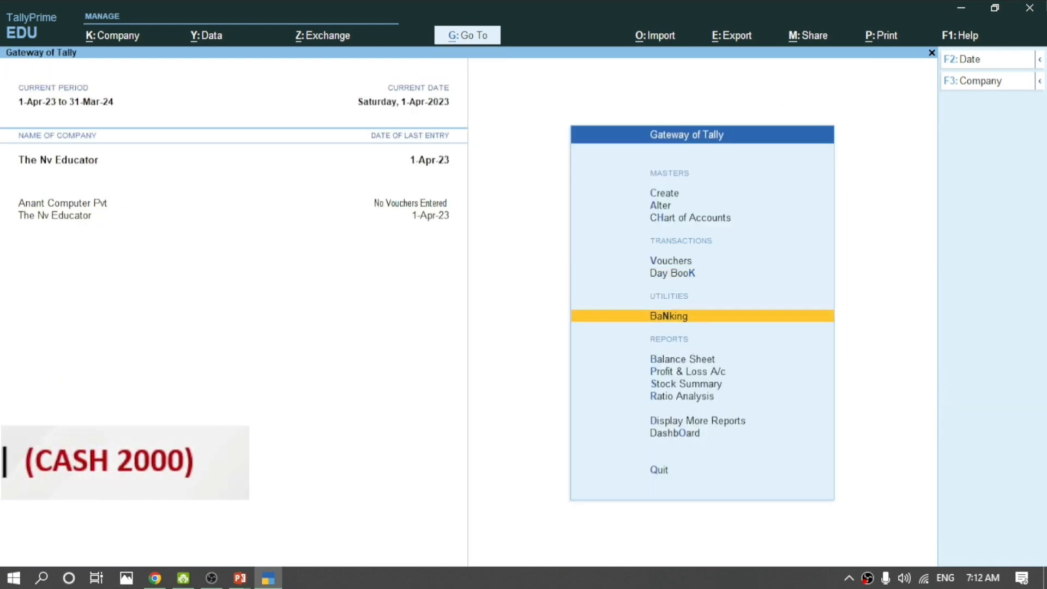
key(Up)
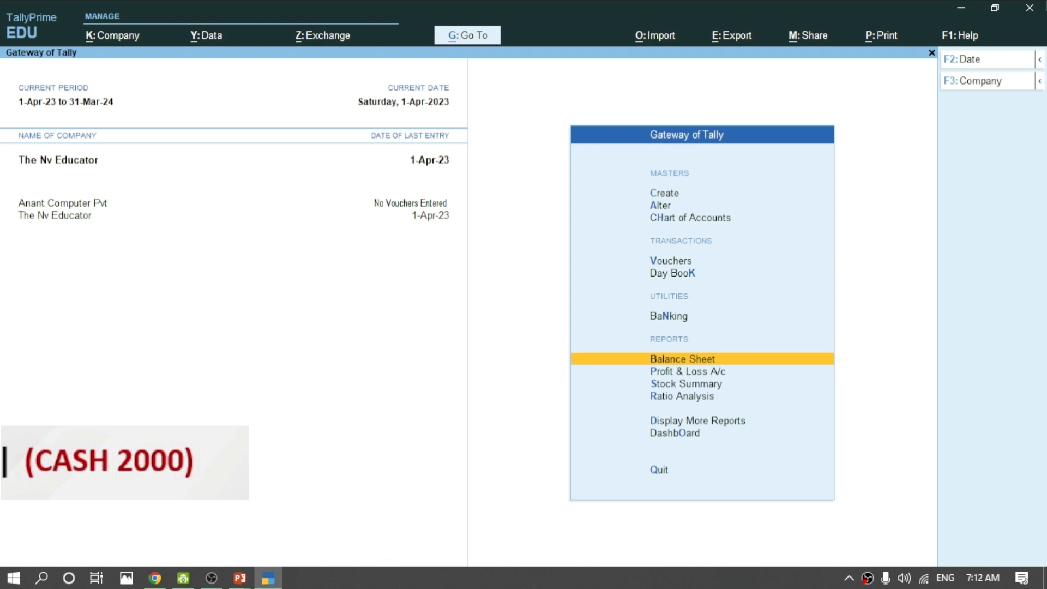
key(Return)
key(Right)
key(Down)
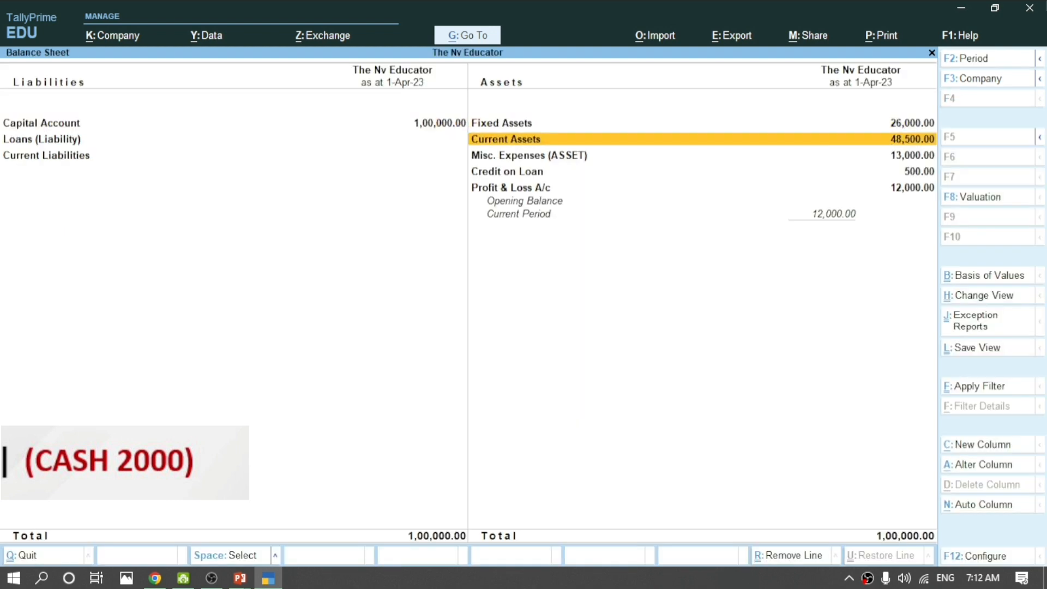
key(Return)
key(Down)
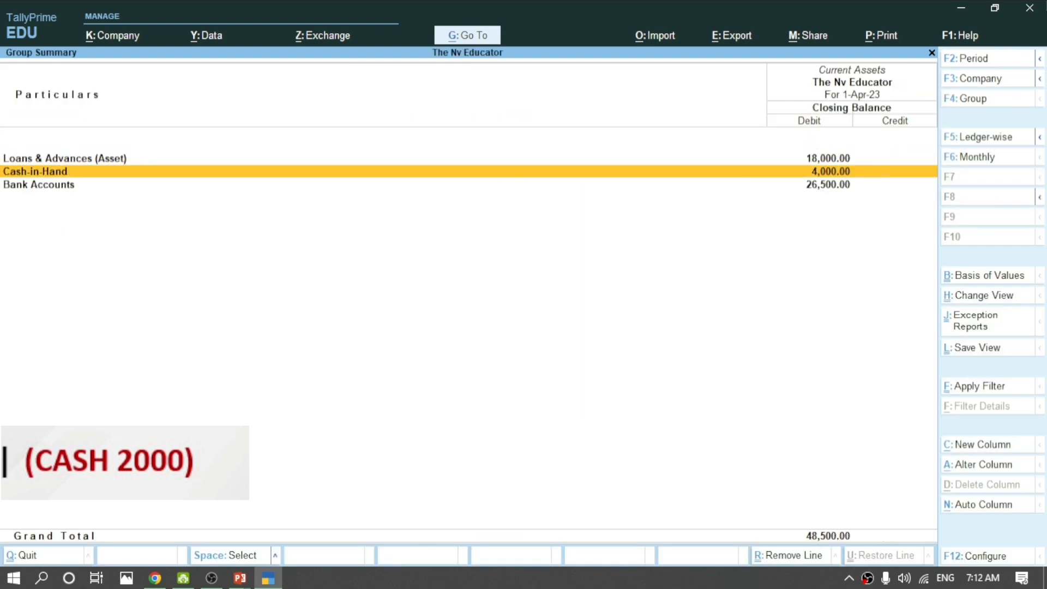
key(Return)
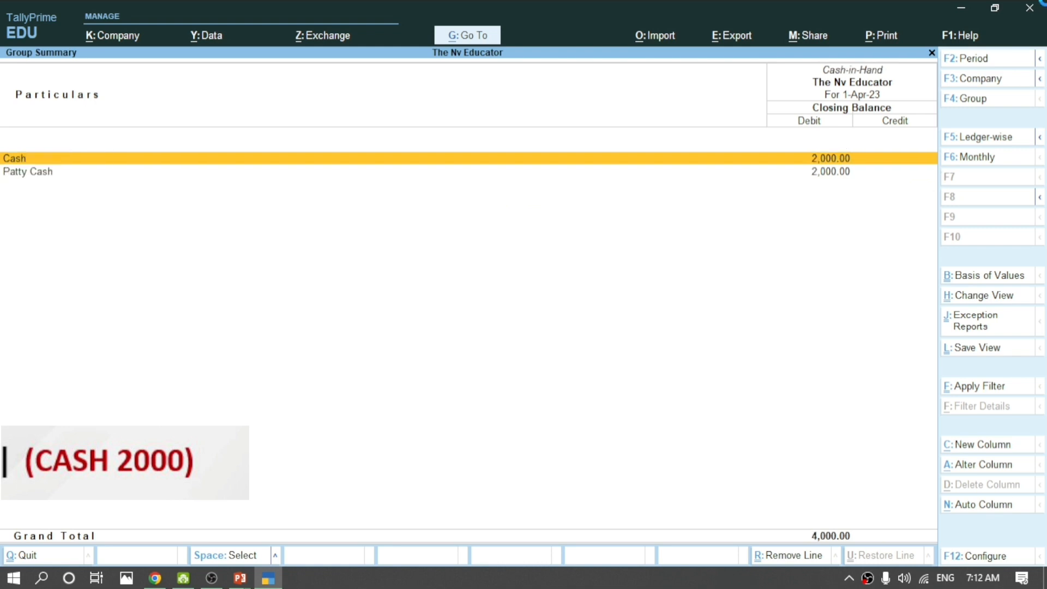
key(Return)
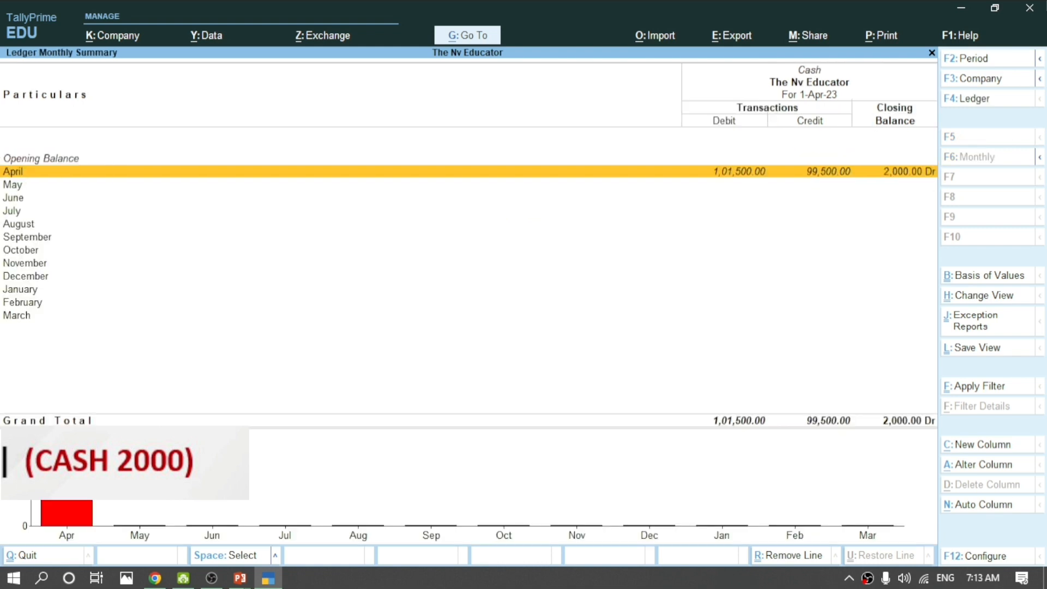
key(Escape)
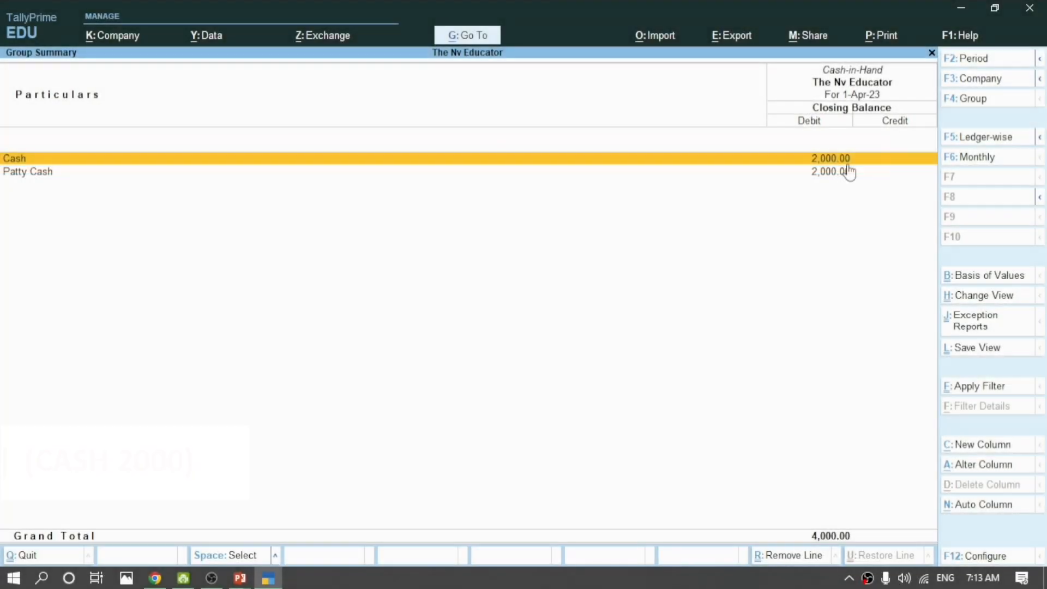
key(Escape)
key(Escape)
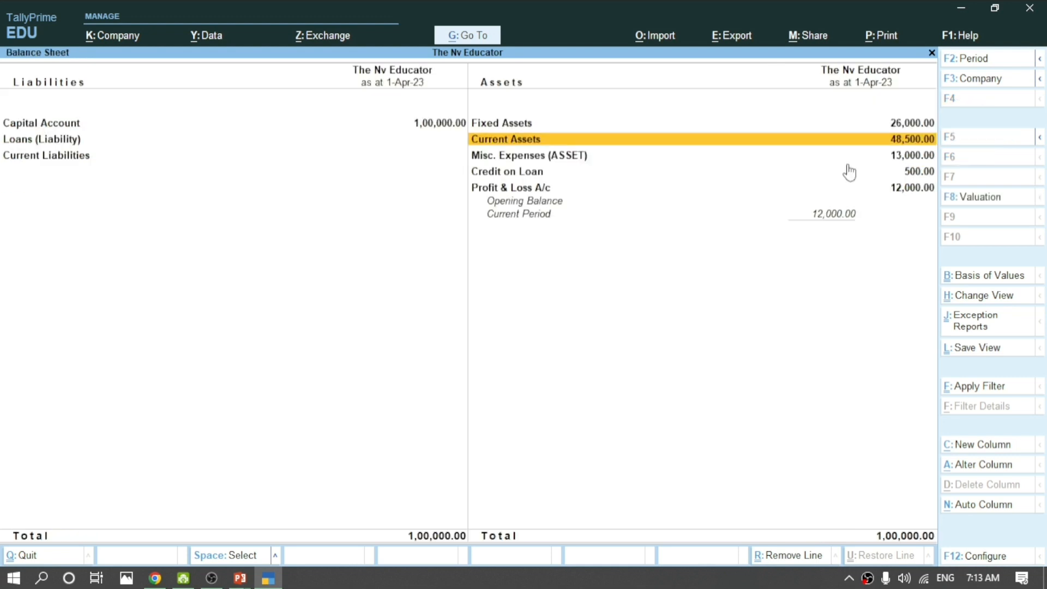